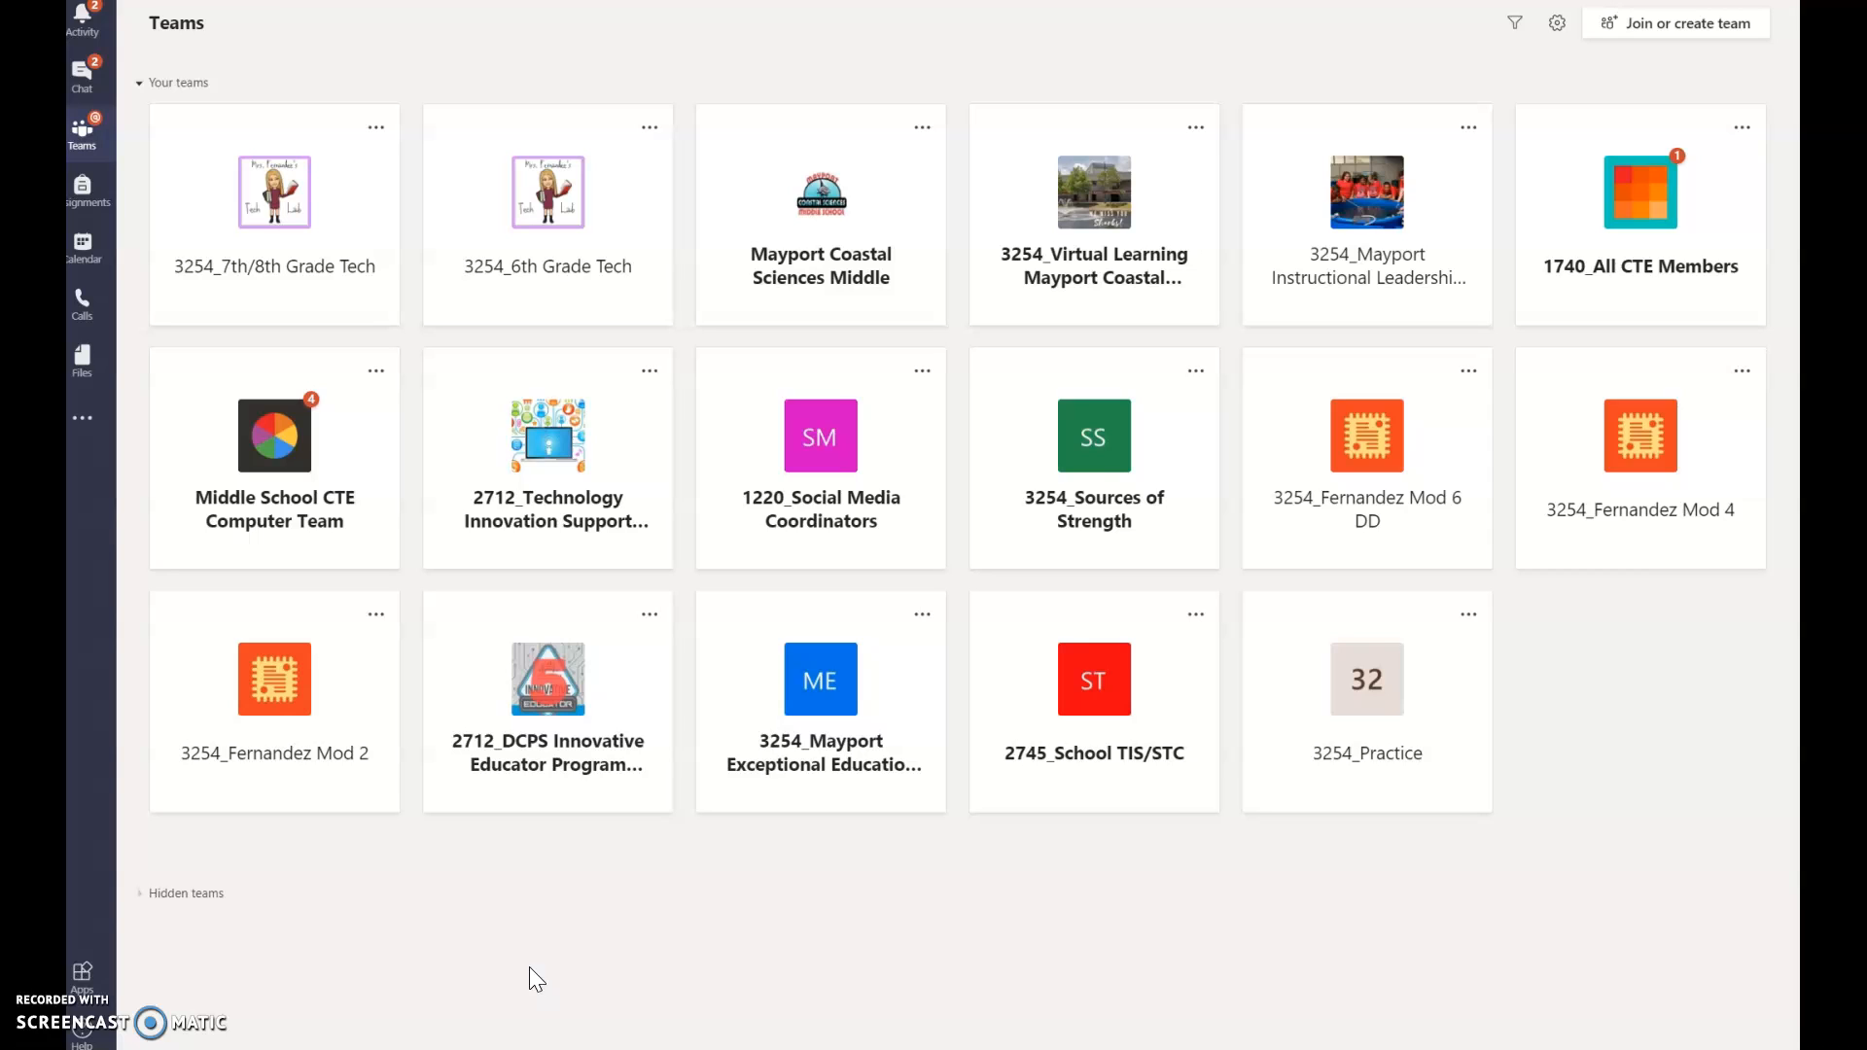
# Step: Open the 3254_Practice team and go to its Class Notebook tab in the General channel
pyautogui.click(1366, 730)
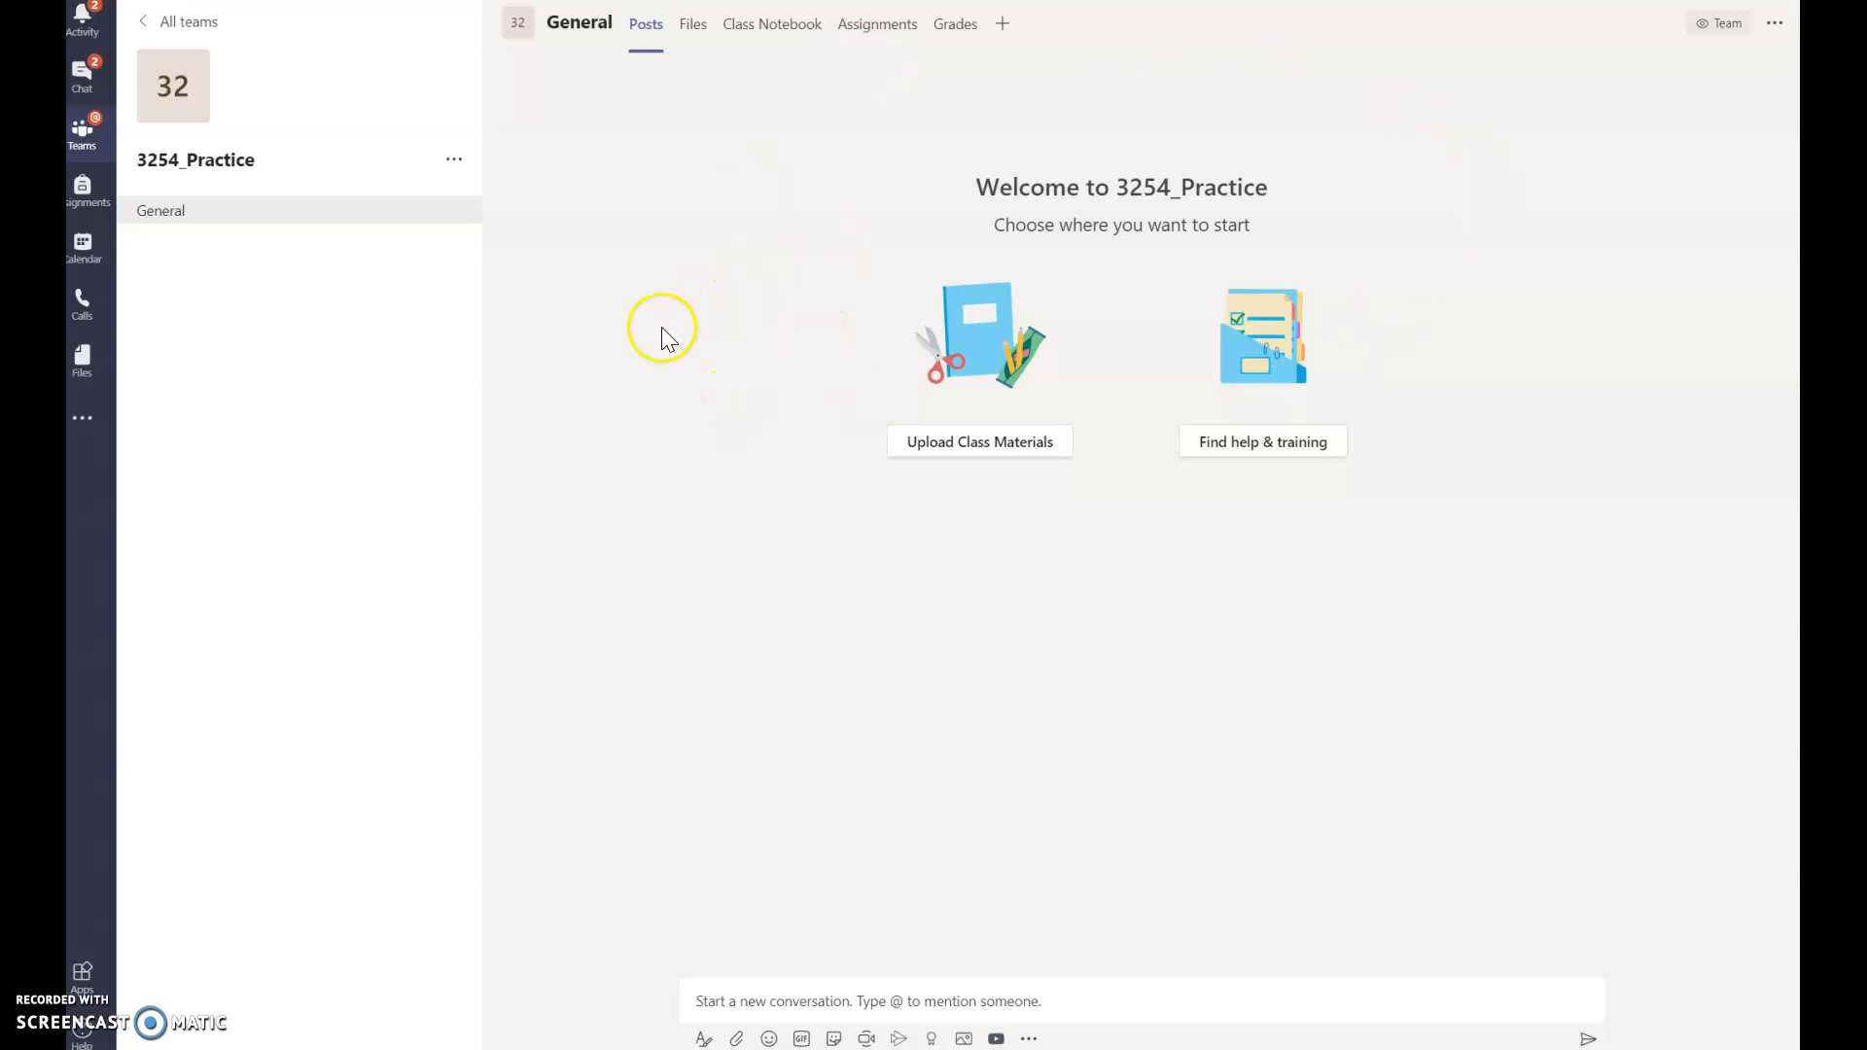
pyautogui.click(770, 44)
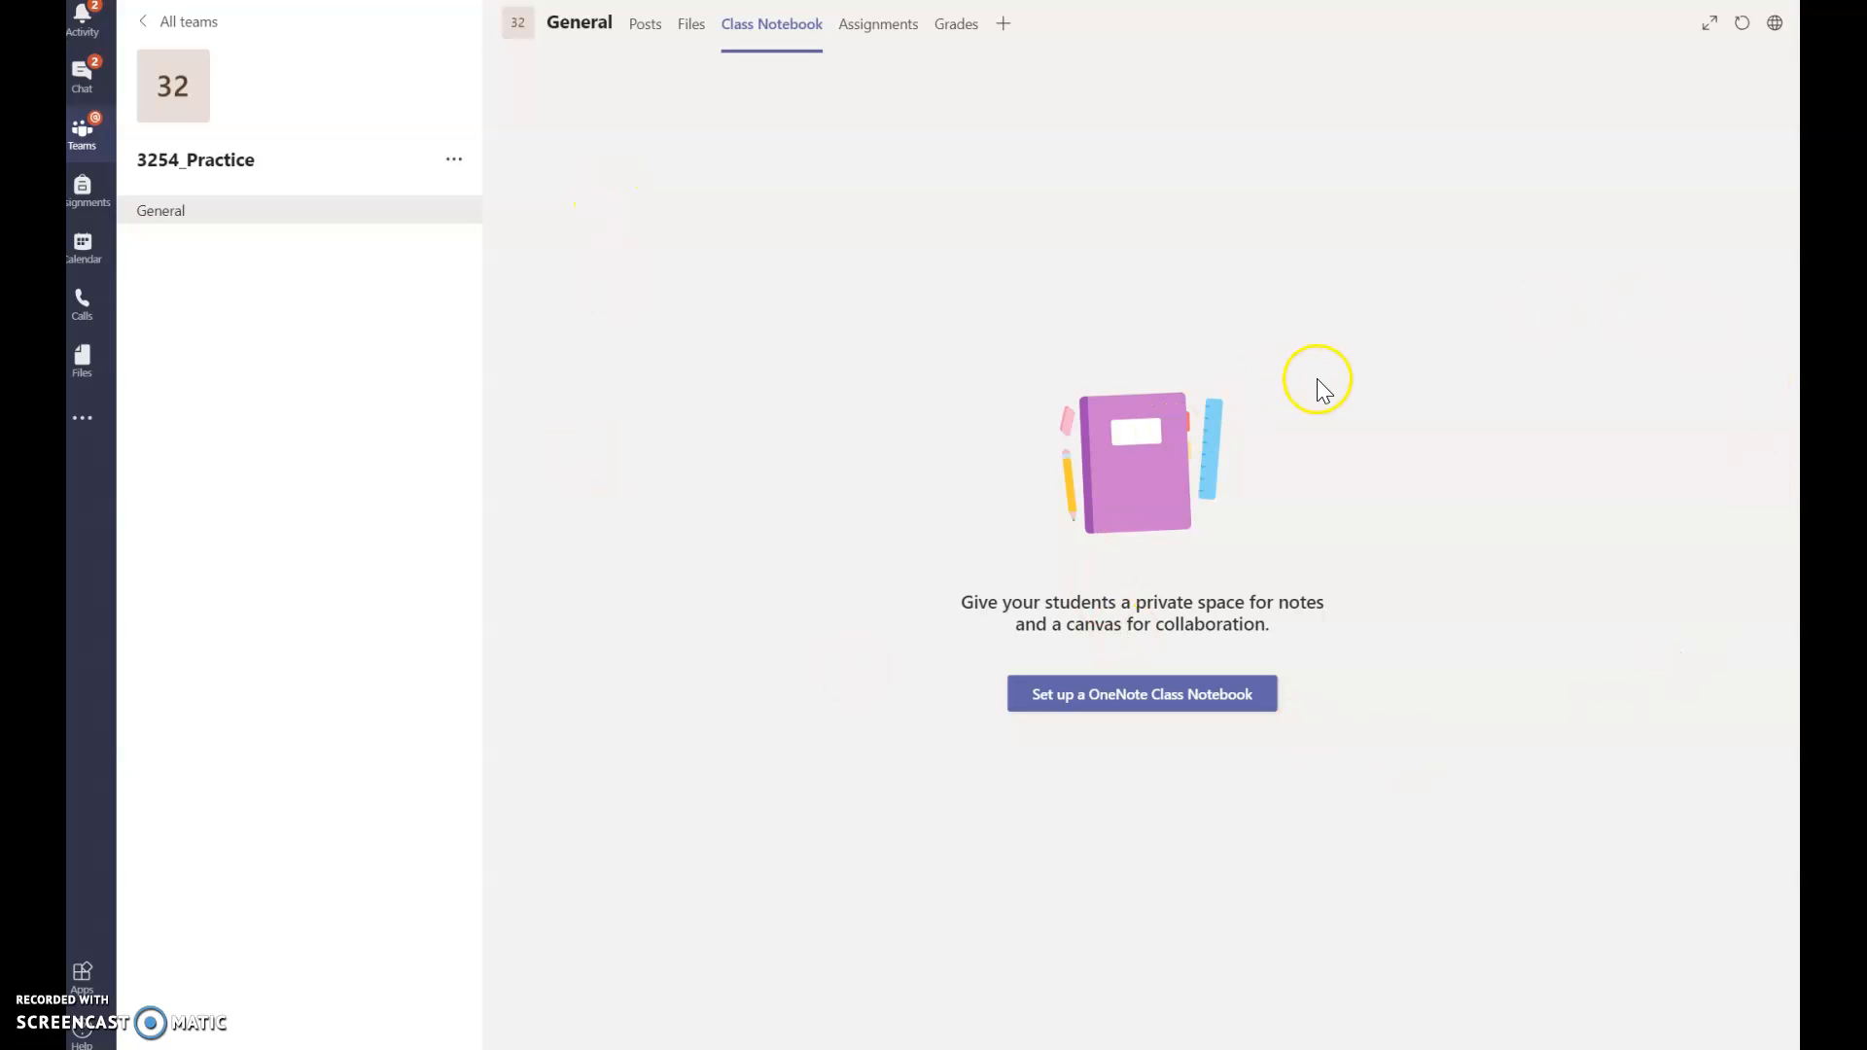
# Step: Set up a OneNote Class Notebook from Blank Notebook to reach the 3254_Practice Notebook overview
pyautogui.click(1138, 708)
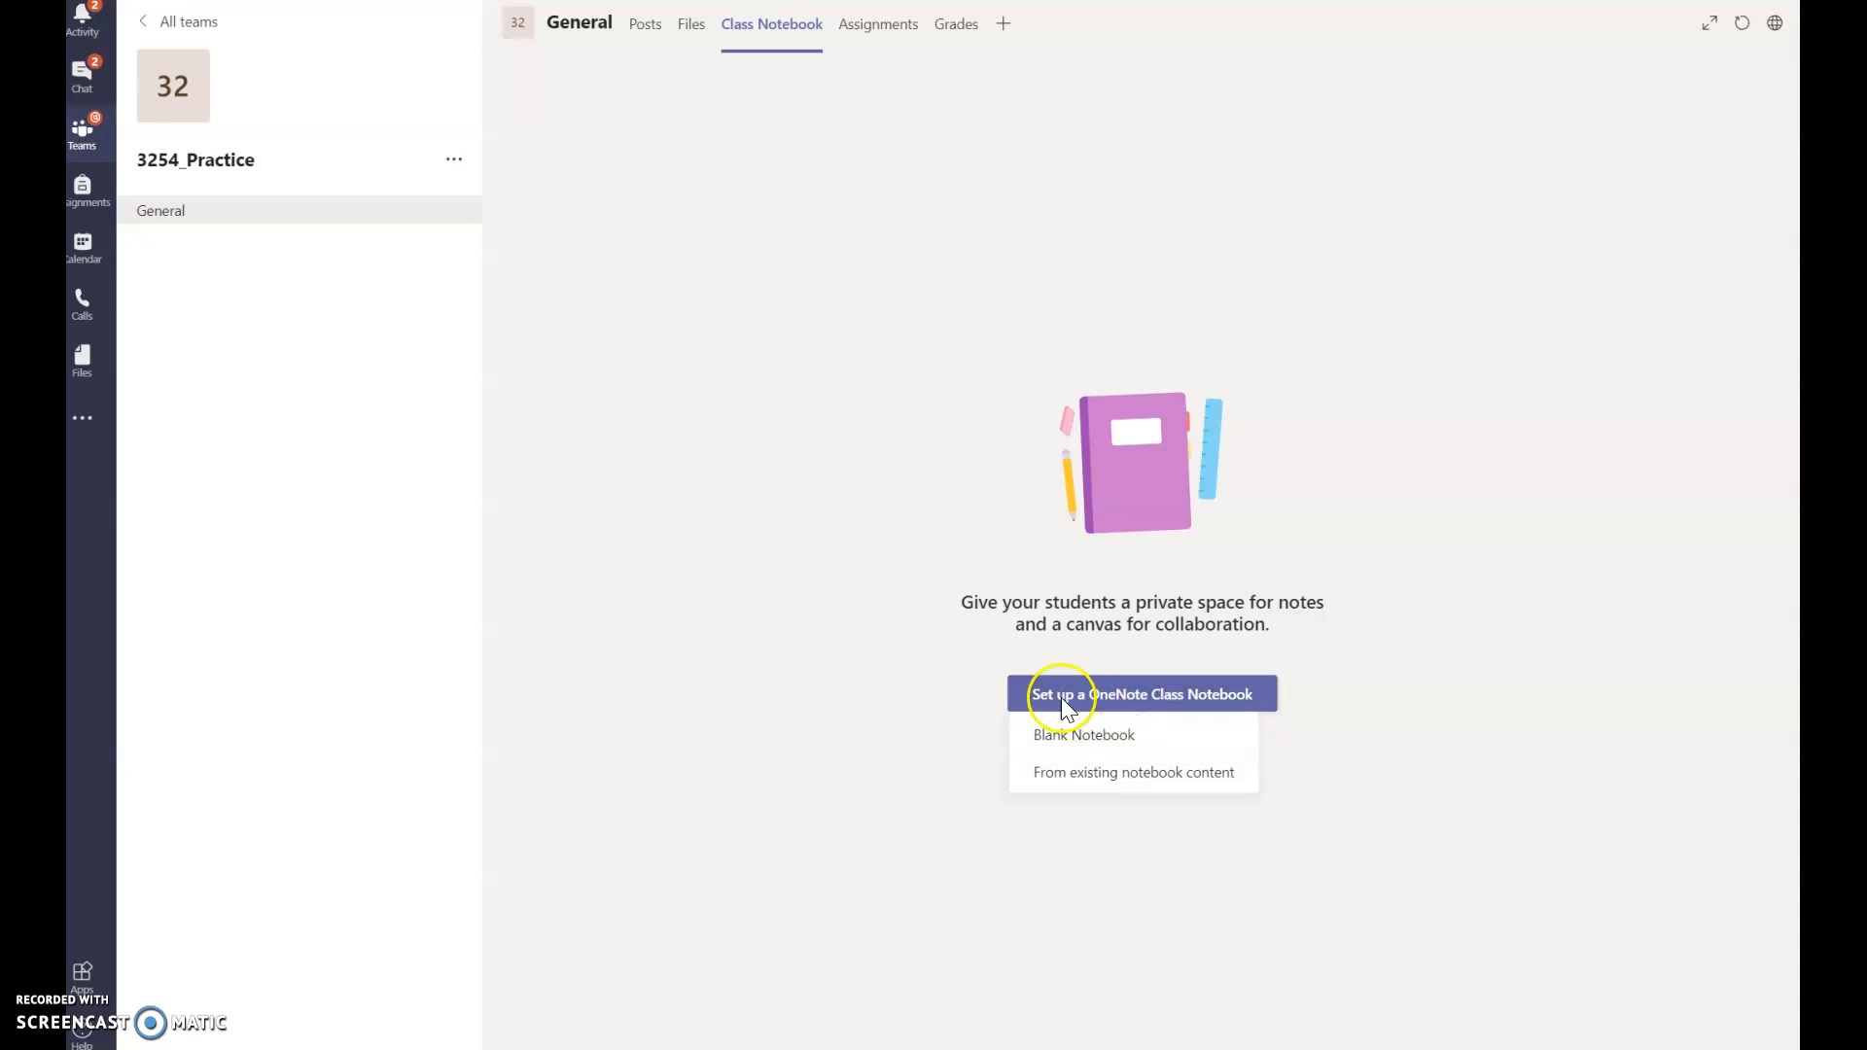
pyautogui.click(1126, 793)
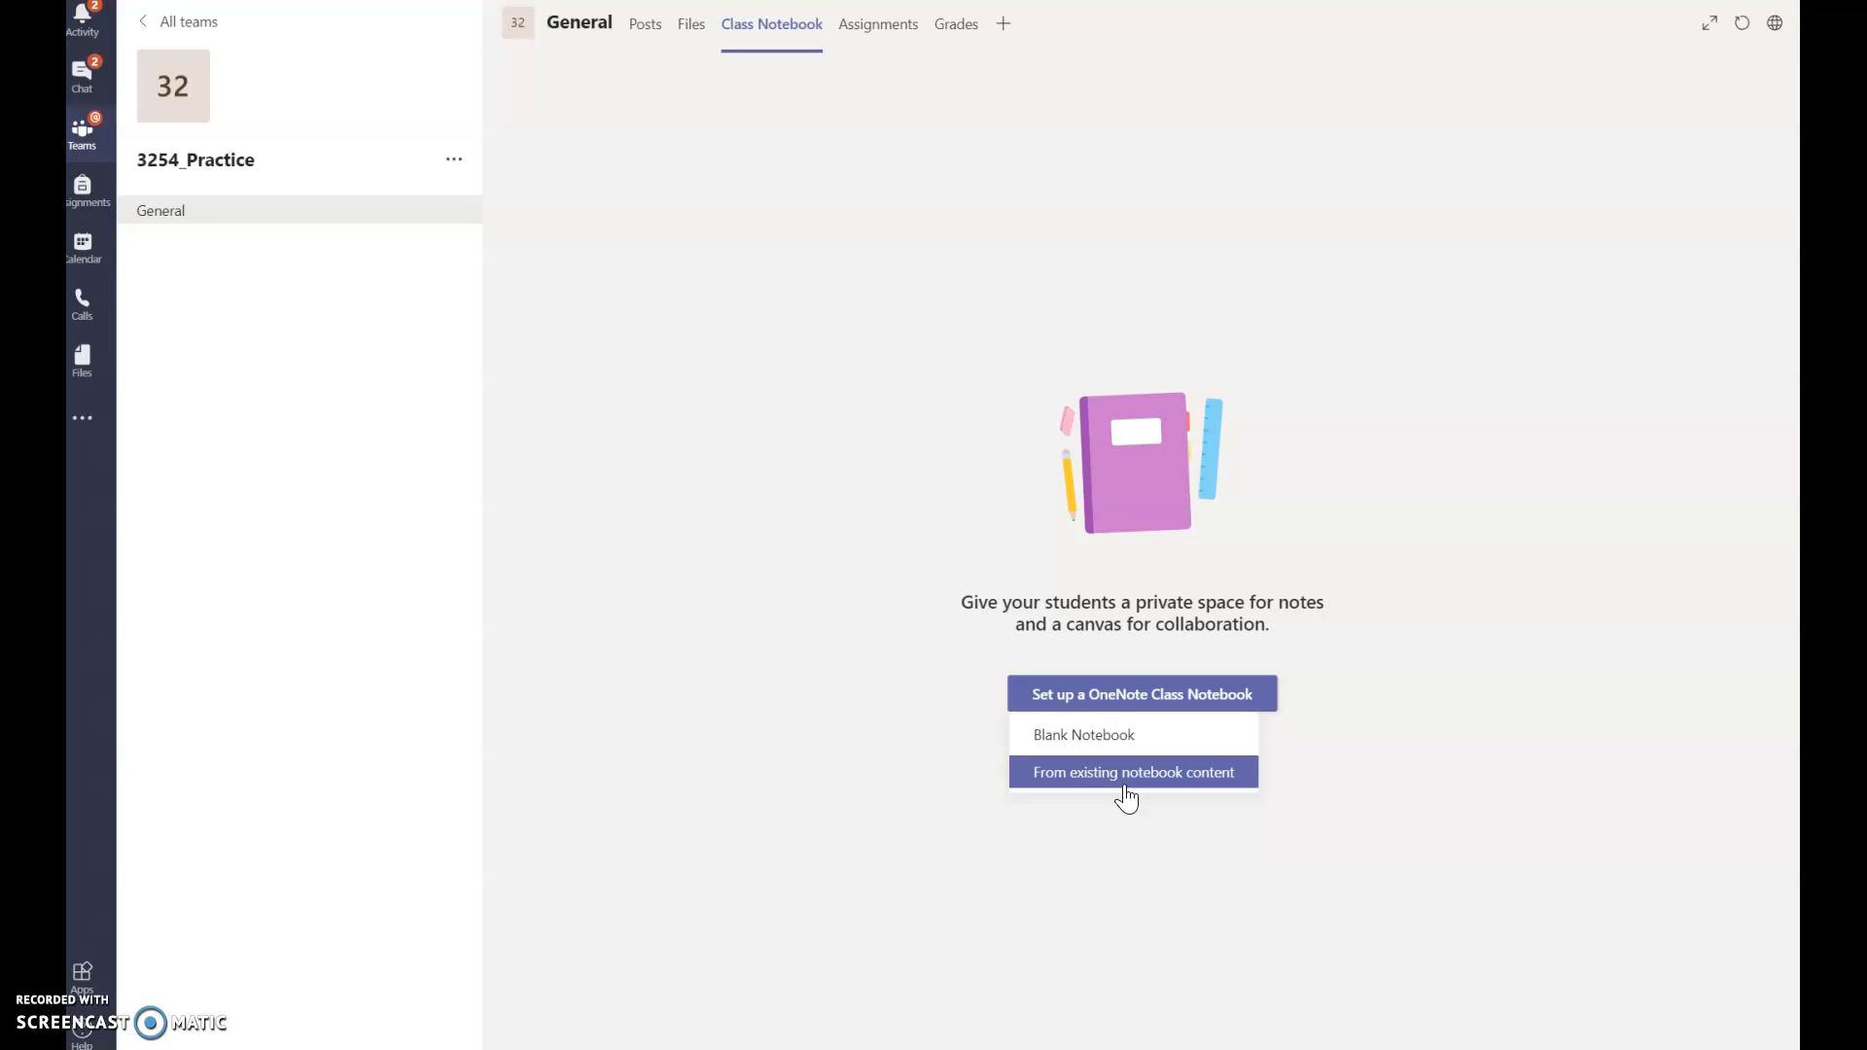
pyautogui.click(1103, 736)
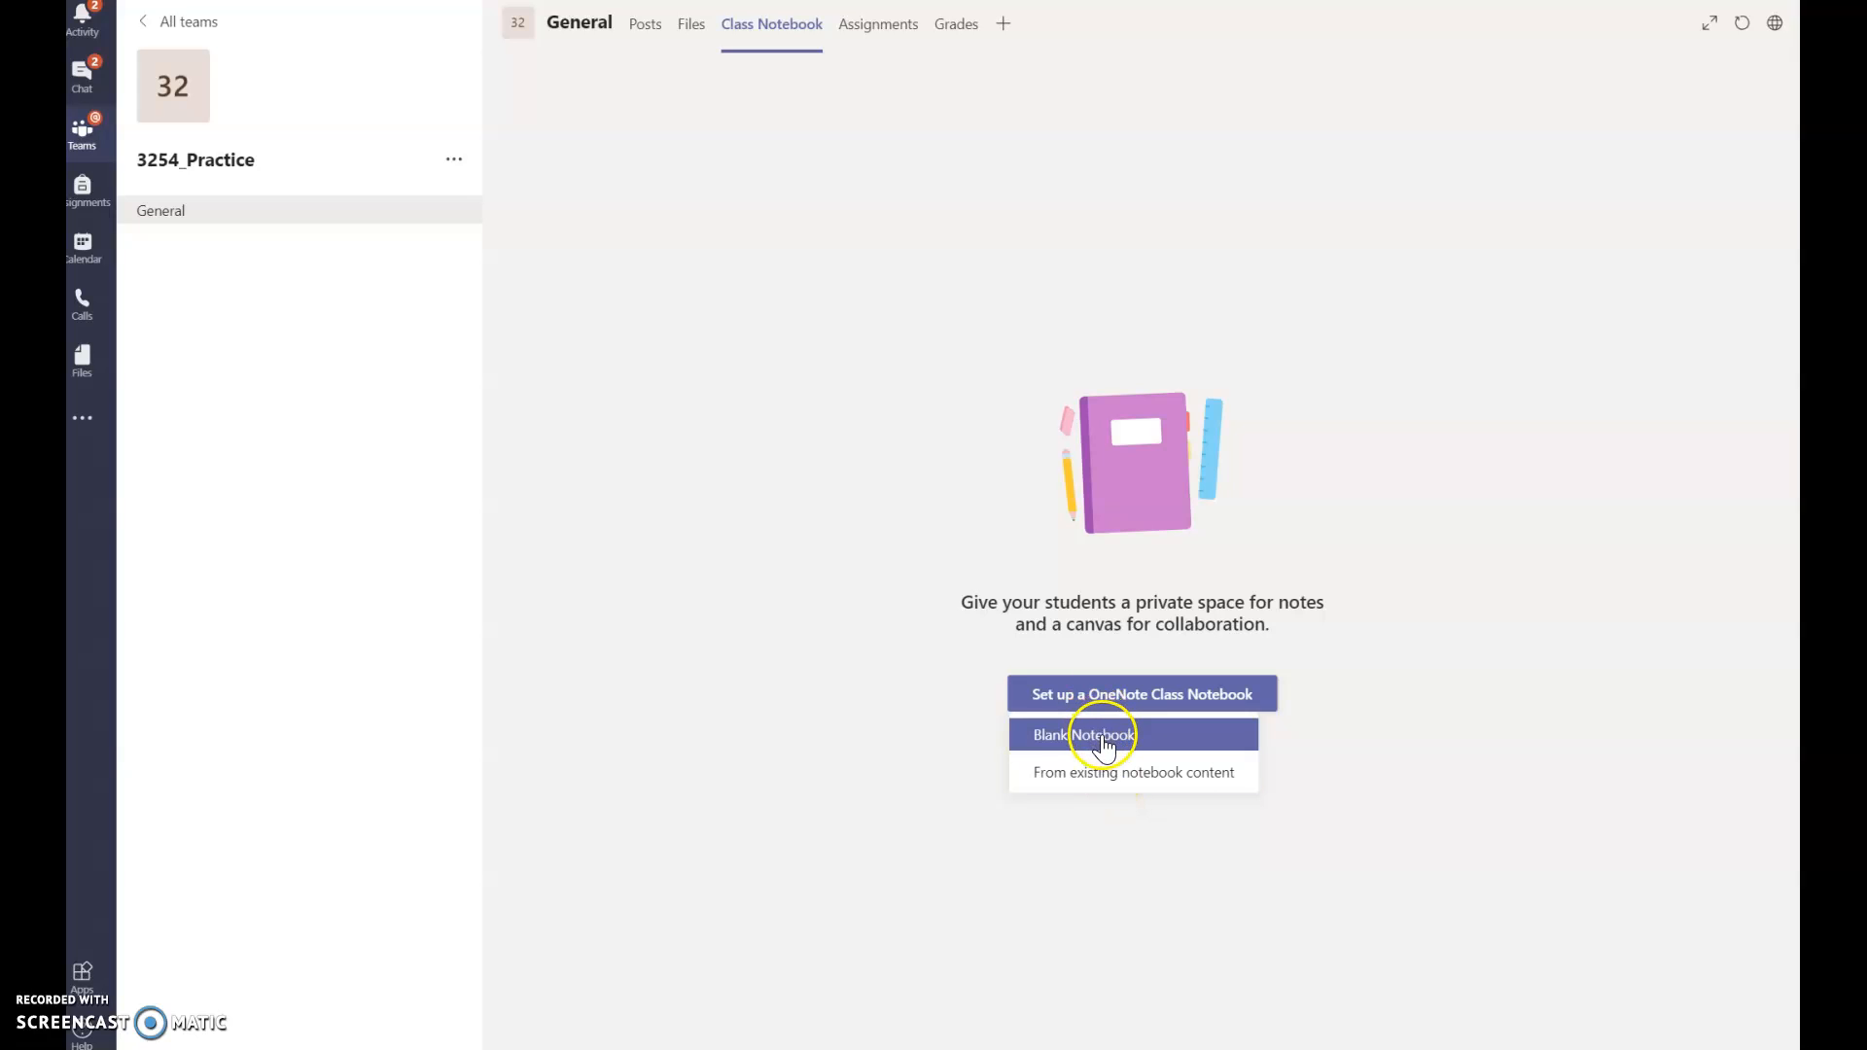
pyautogui.click(1103, 739)
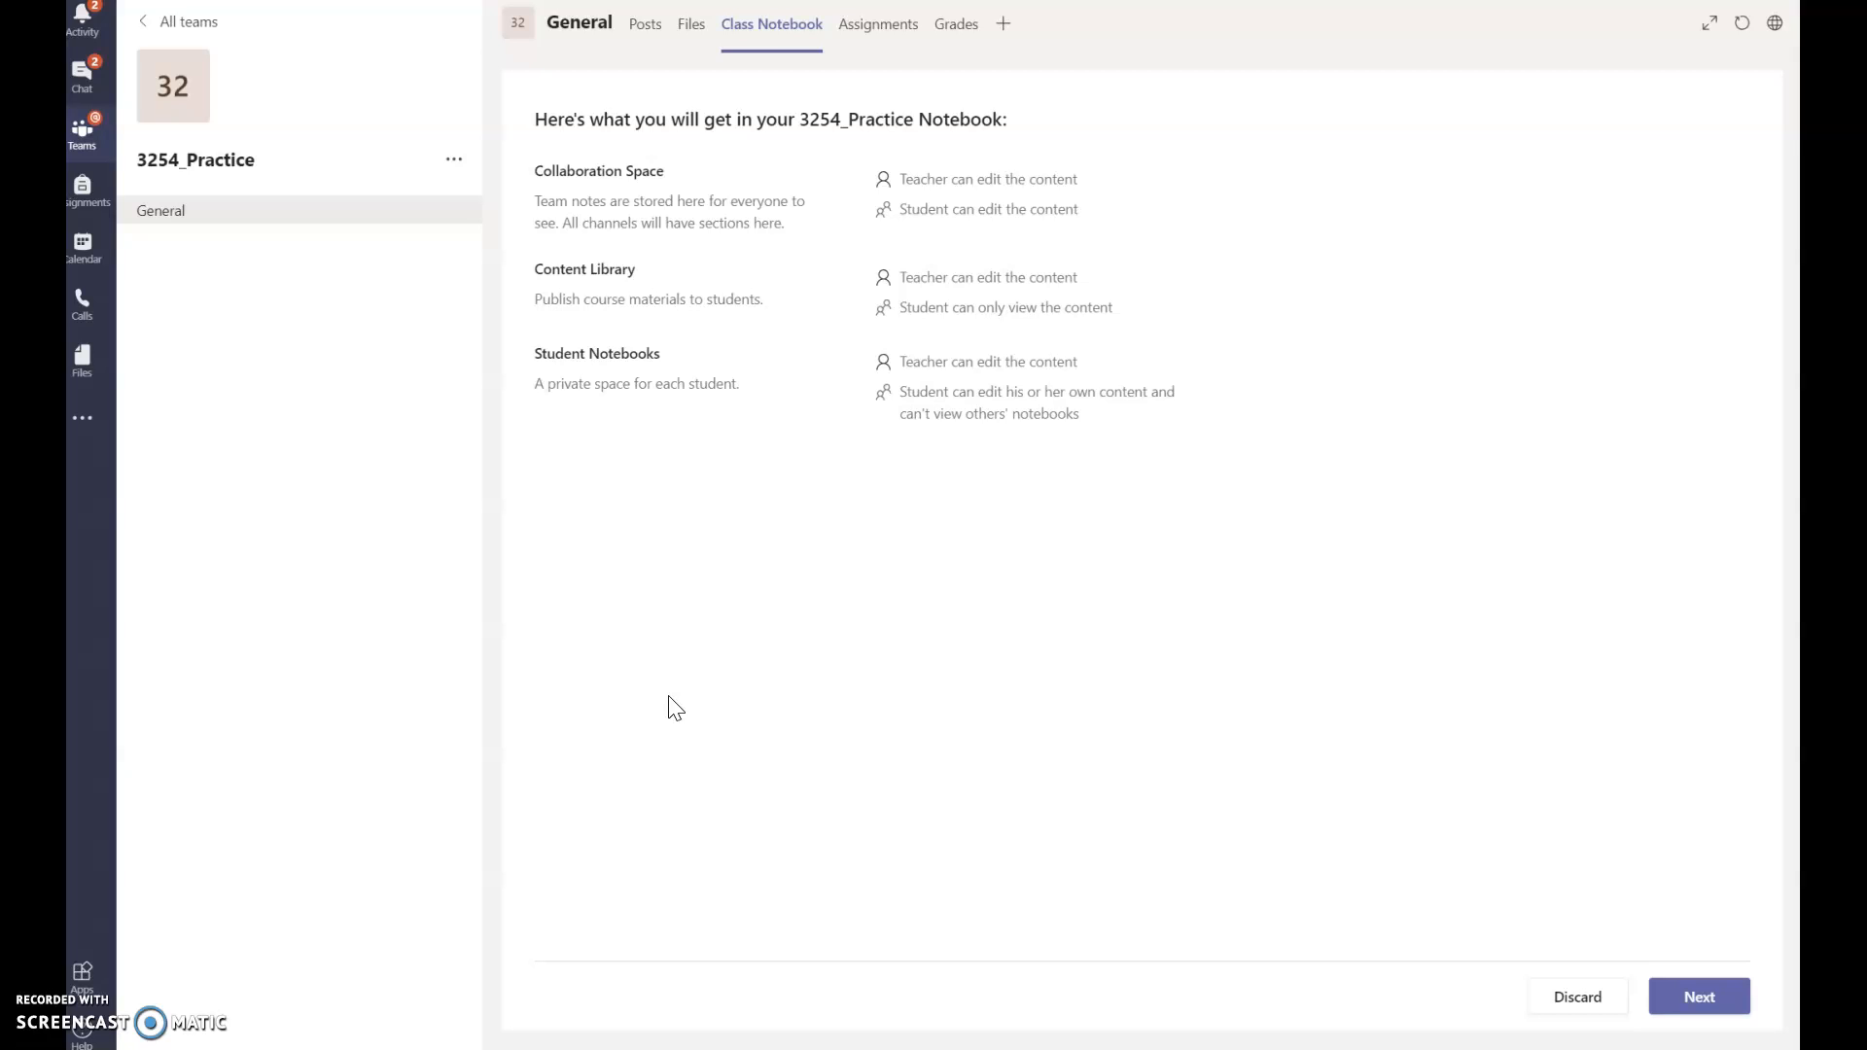
# Step: Rename the student Quizzes section to Unit 1, keeping Handouts, Class Notes and Homework
pyautogui.click(1712, 994)
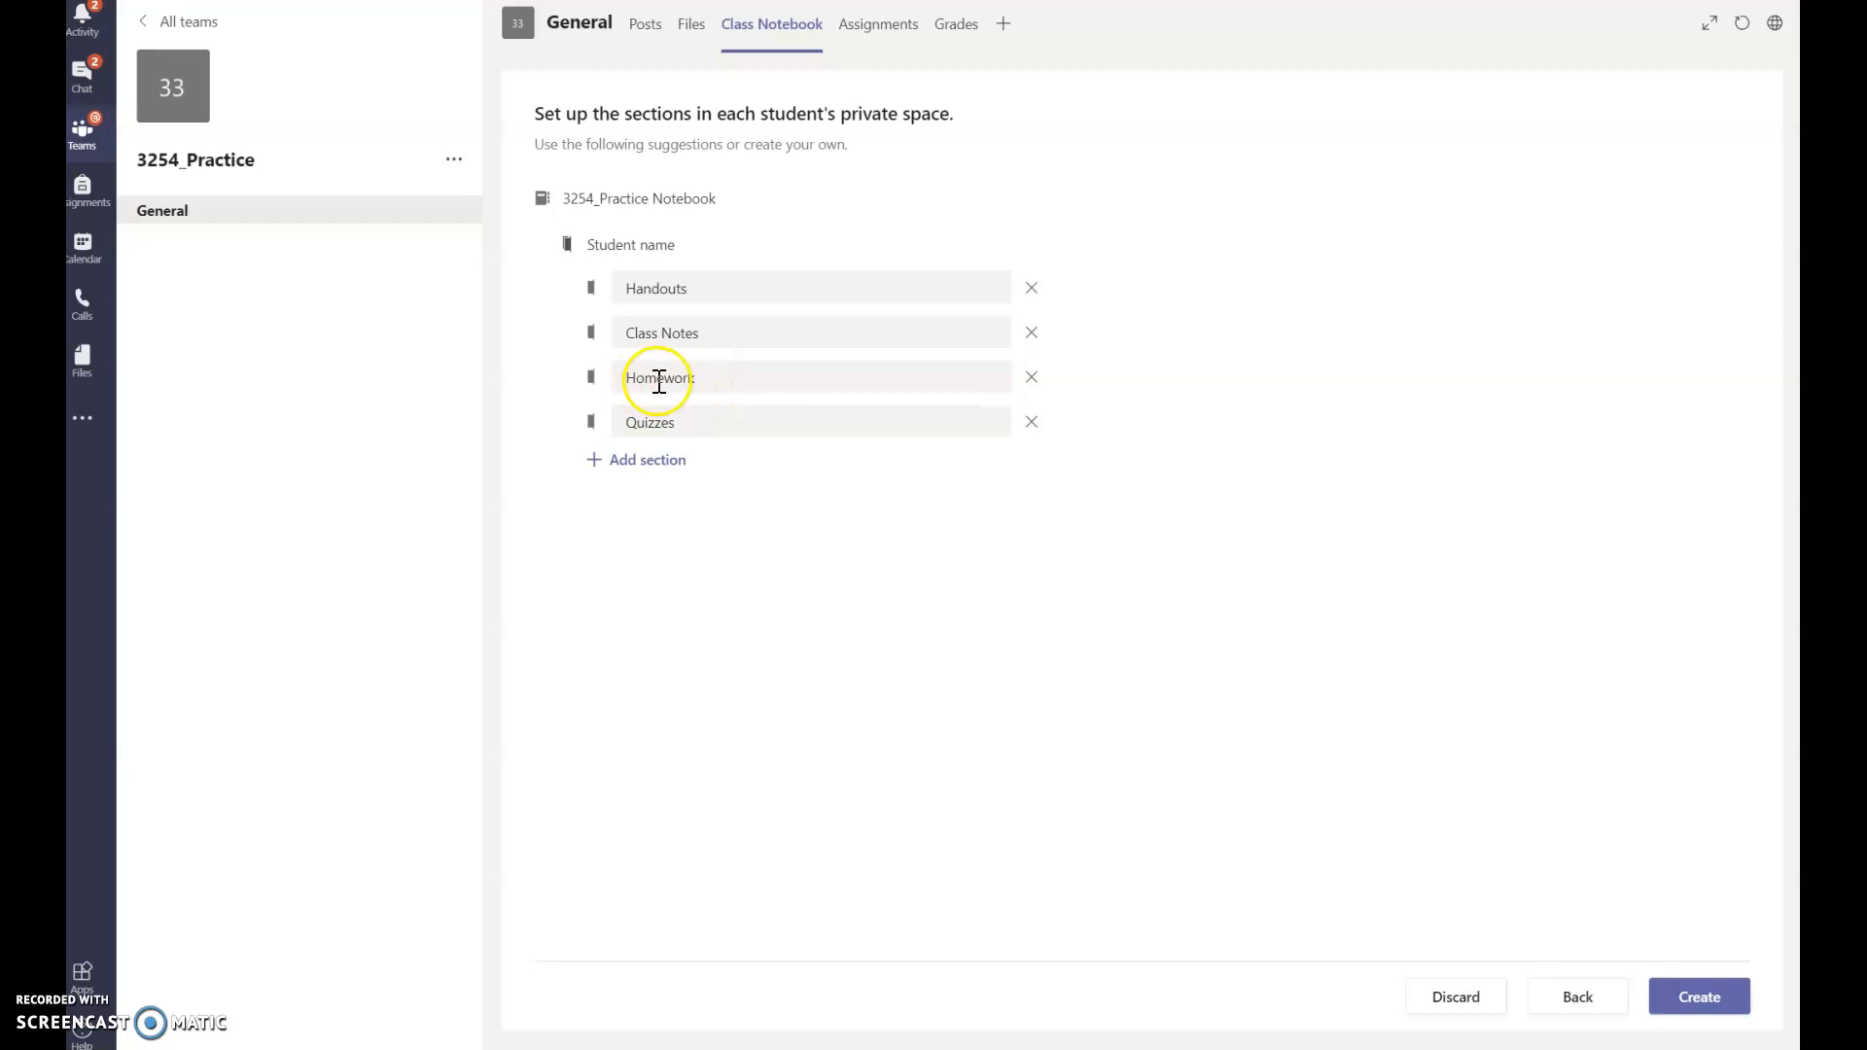
pyautogui.click(703, 421)
pyautogui.press('BackSpace')
pyautogui.press('BackSpace')
pyautogui.press('BackSpace')
pyautogui.press('BackSpace')
pyautogui.press('BackSpace')
pyautogui.press('BackSpace')
pyautogui.write('Unit 1')
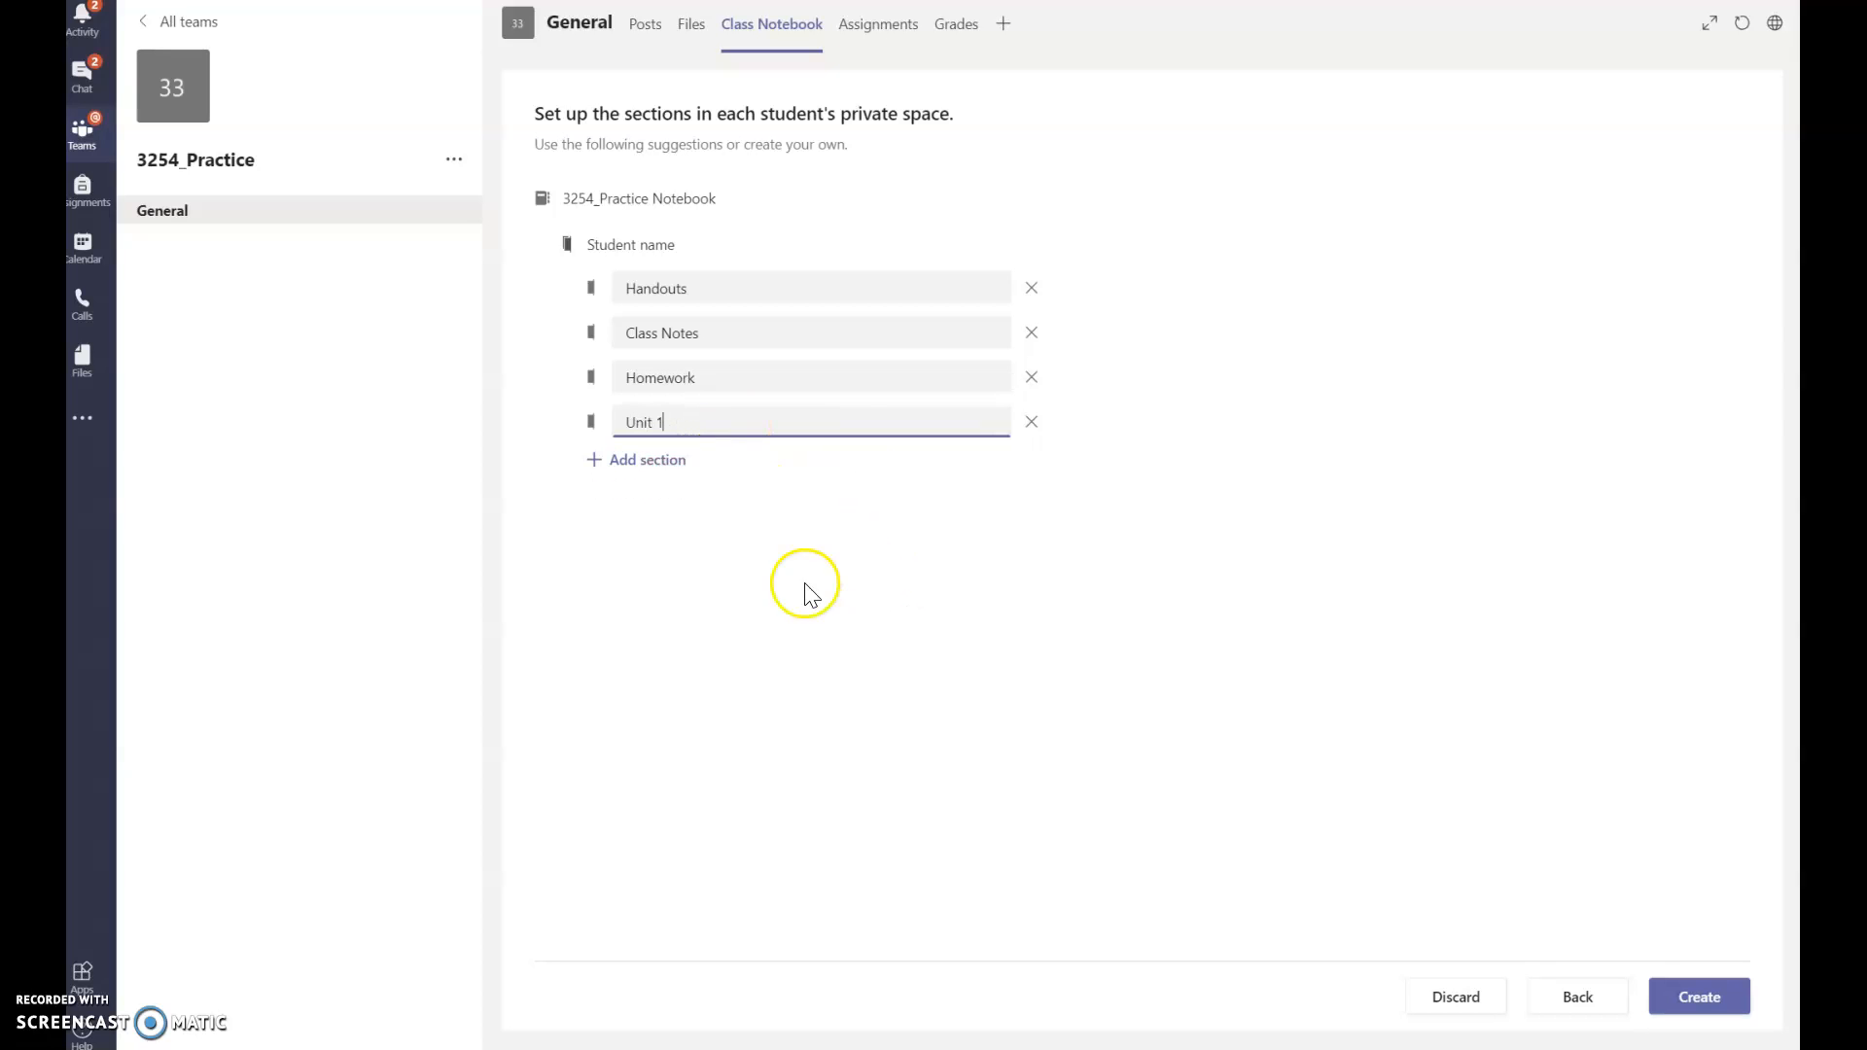
pyautogui.click(797, 578)
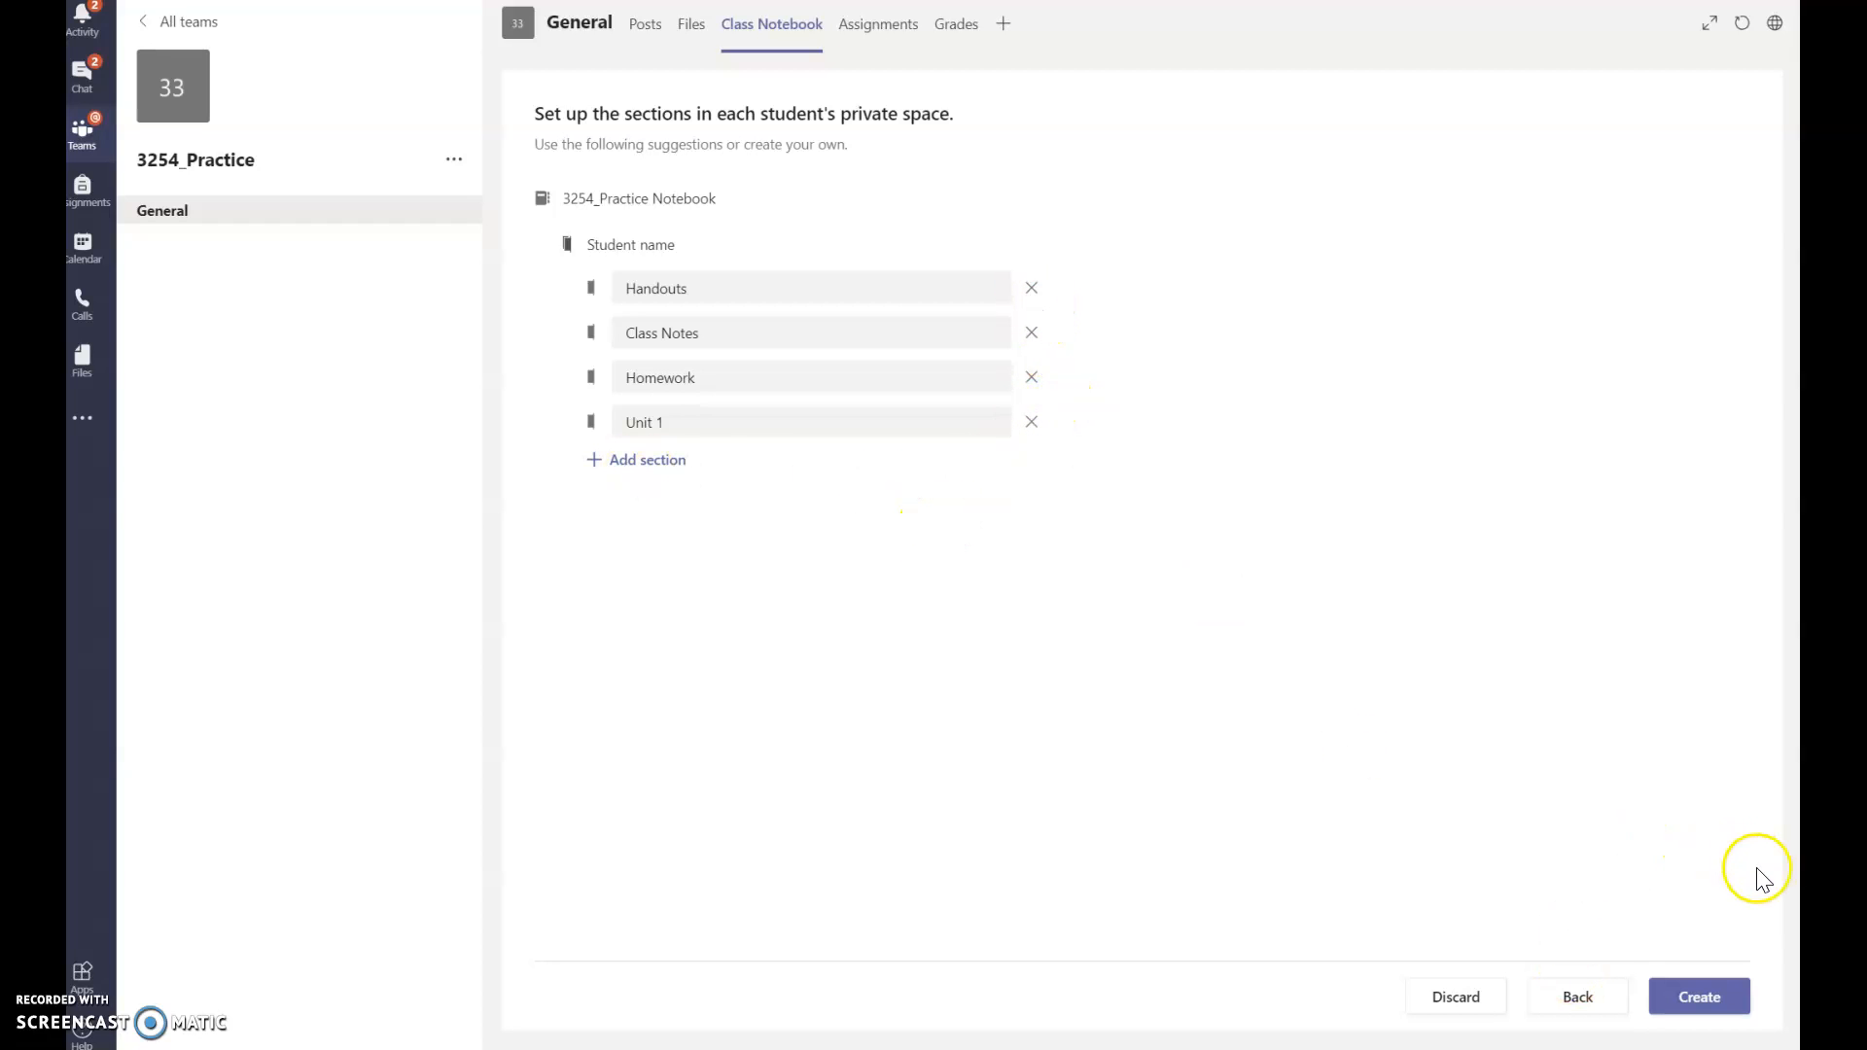
# Step: Create the 3254_Practice notebook and open its navigation panel beside the Welcome to Class Notebook page
pyautogui.click(1713, 1007)
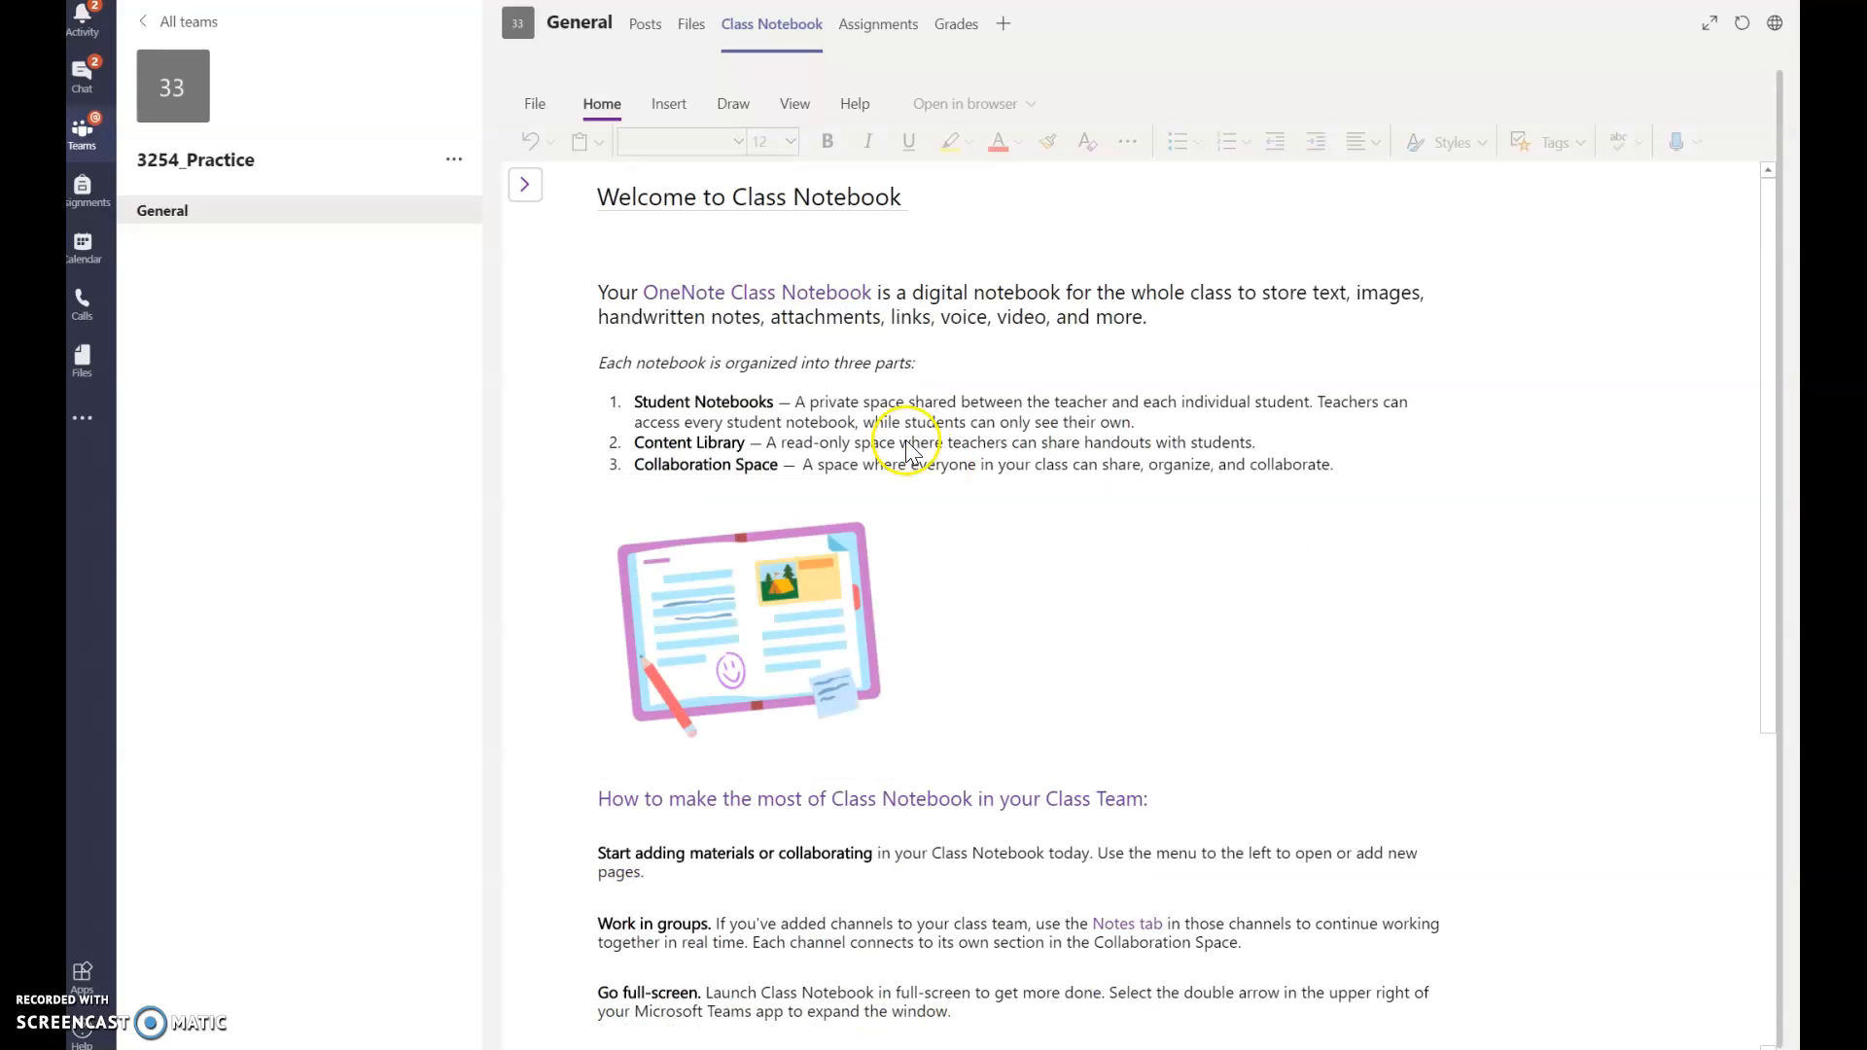
pyautogui.click(524, 195)
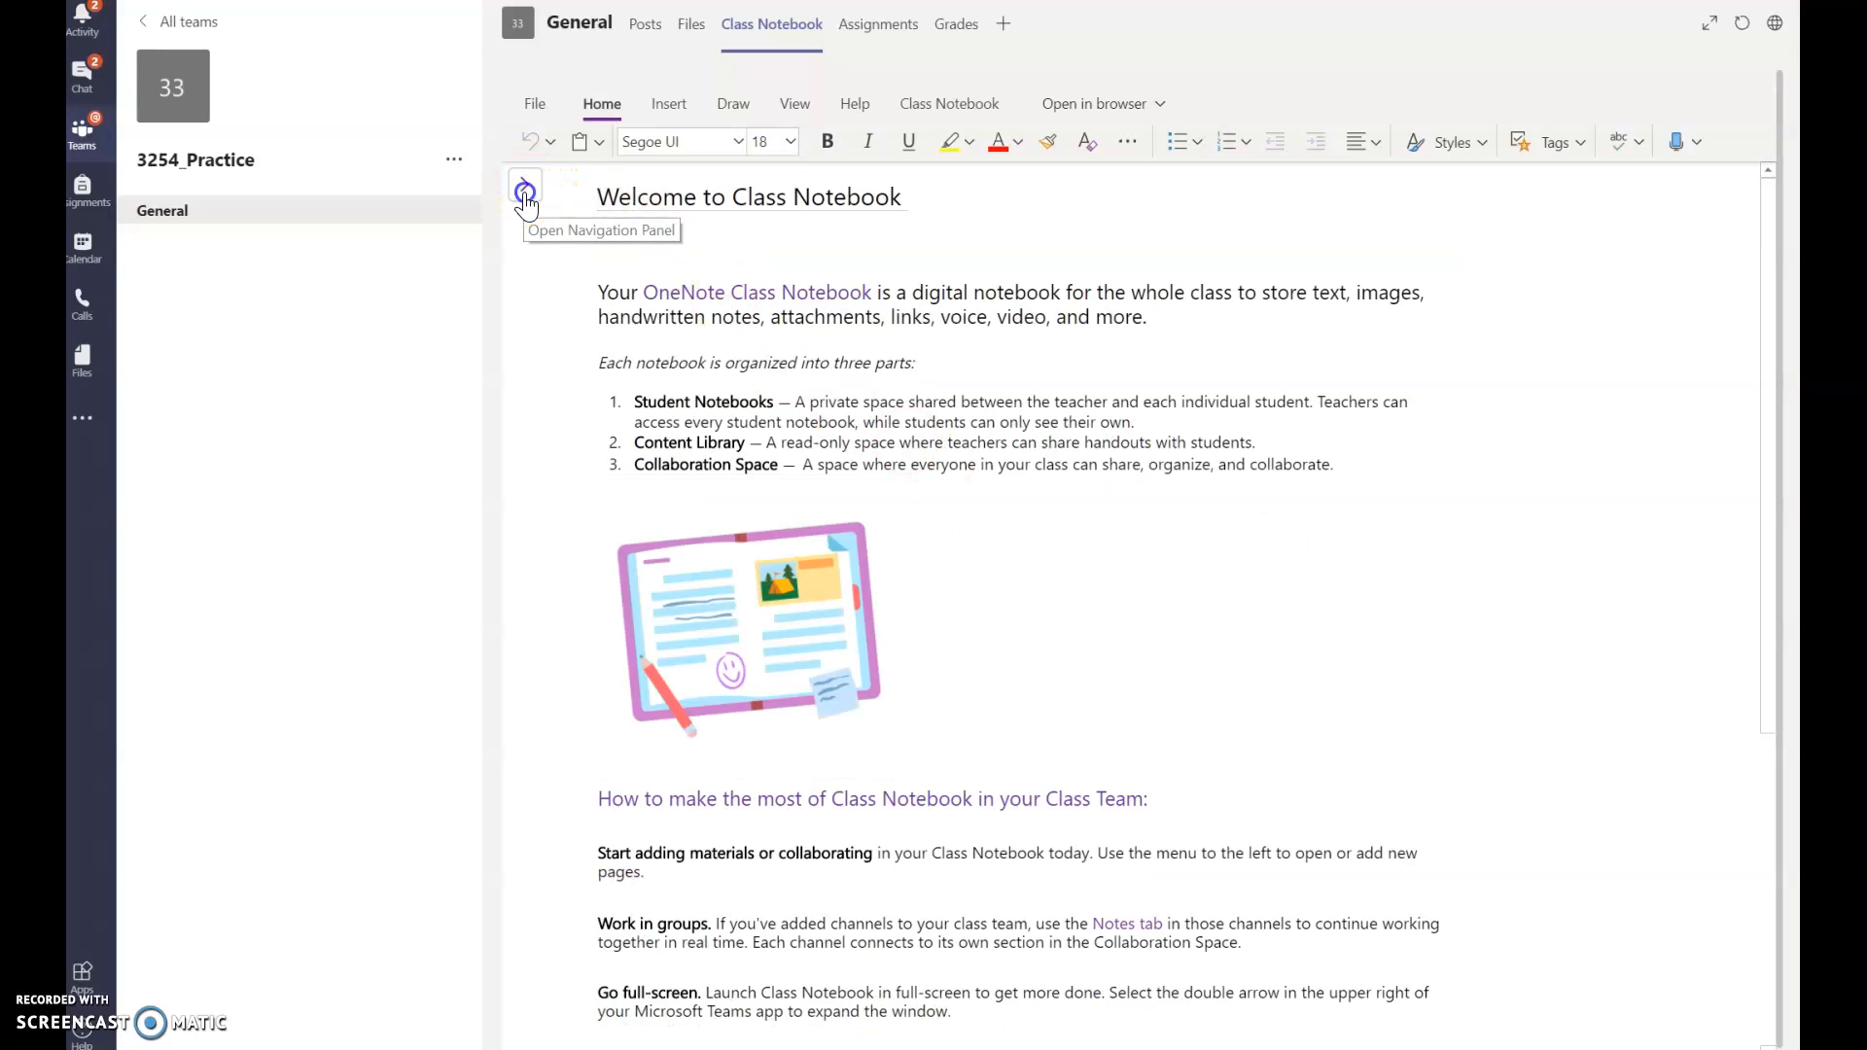
pyautogui.click(524, 194)
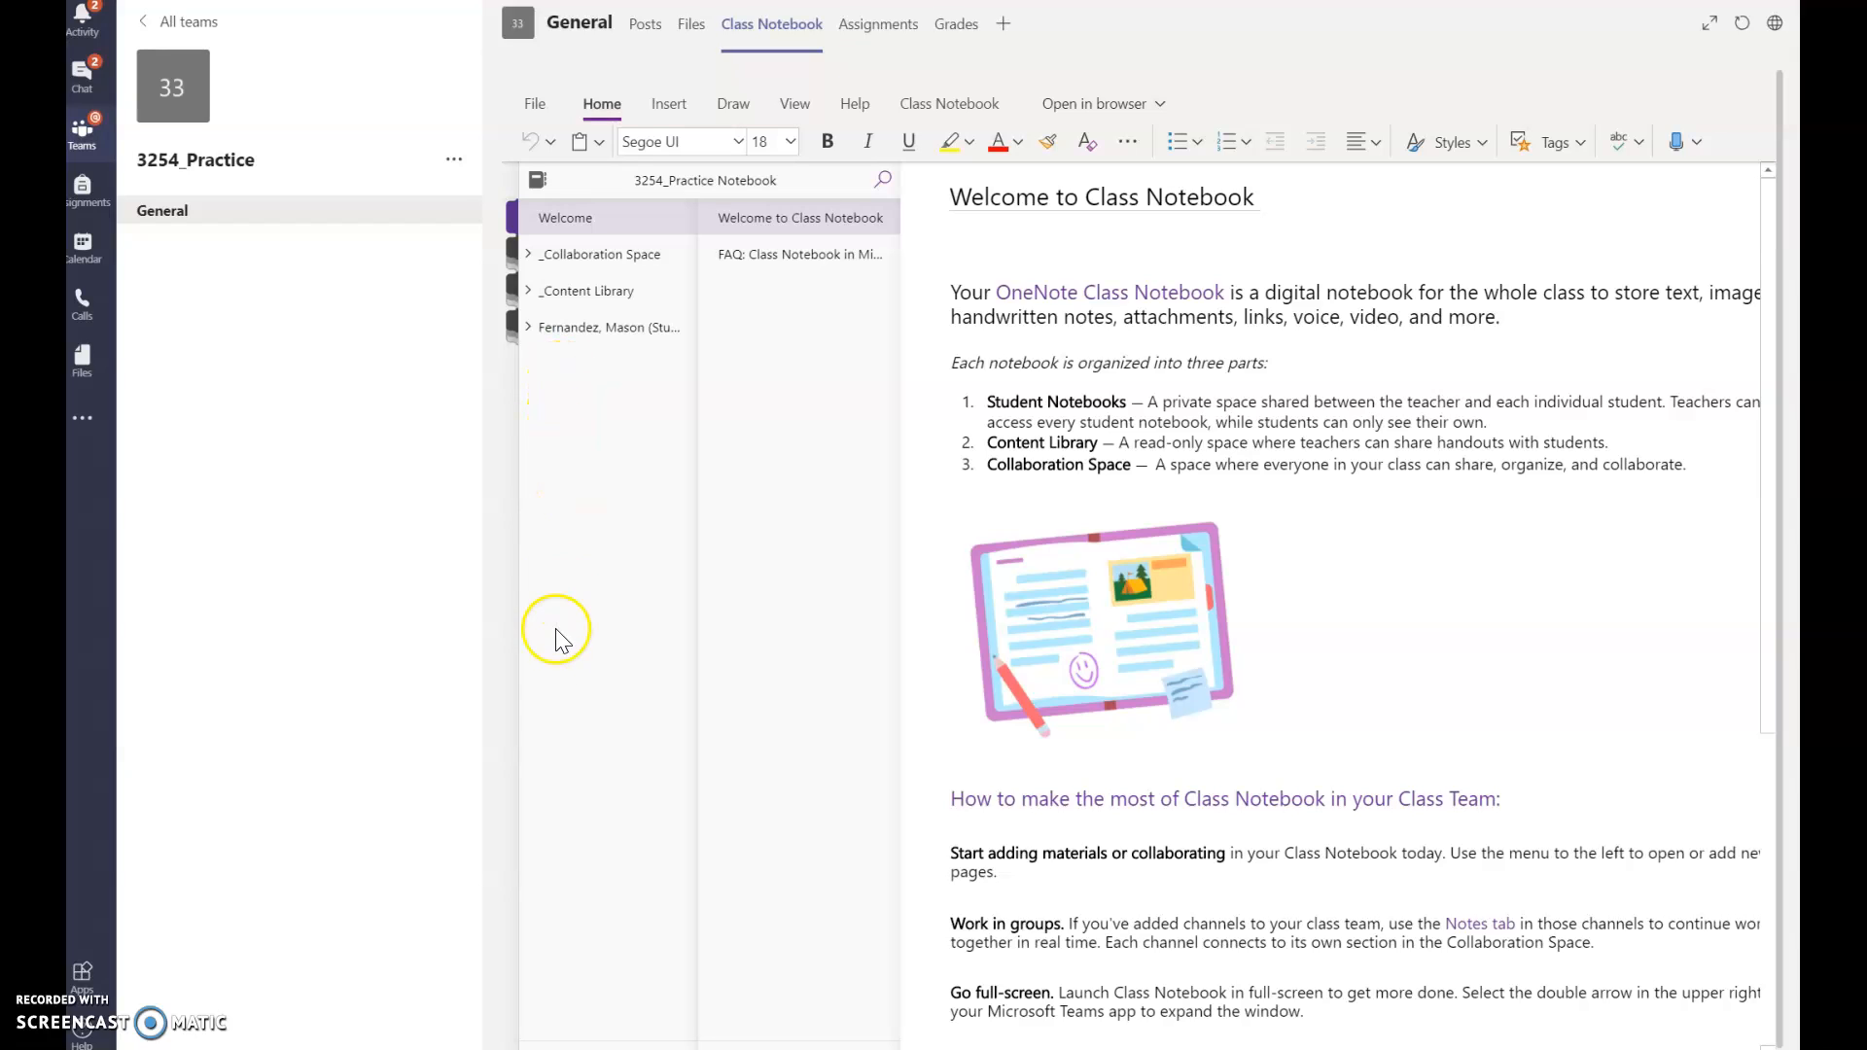
# Step: Expand _Content Library and open its Using the Content Library section's Getting Started page
pyautogui.click(546, 329)
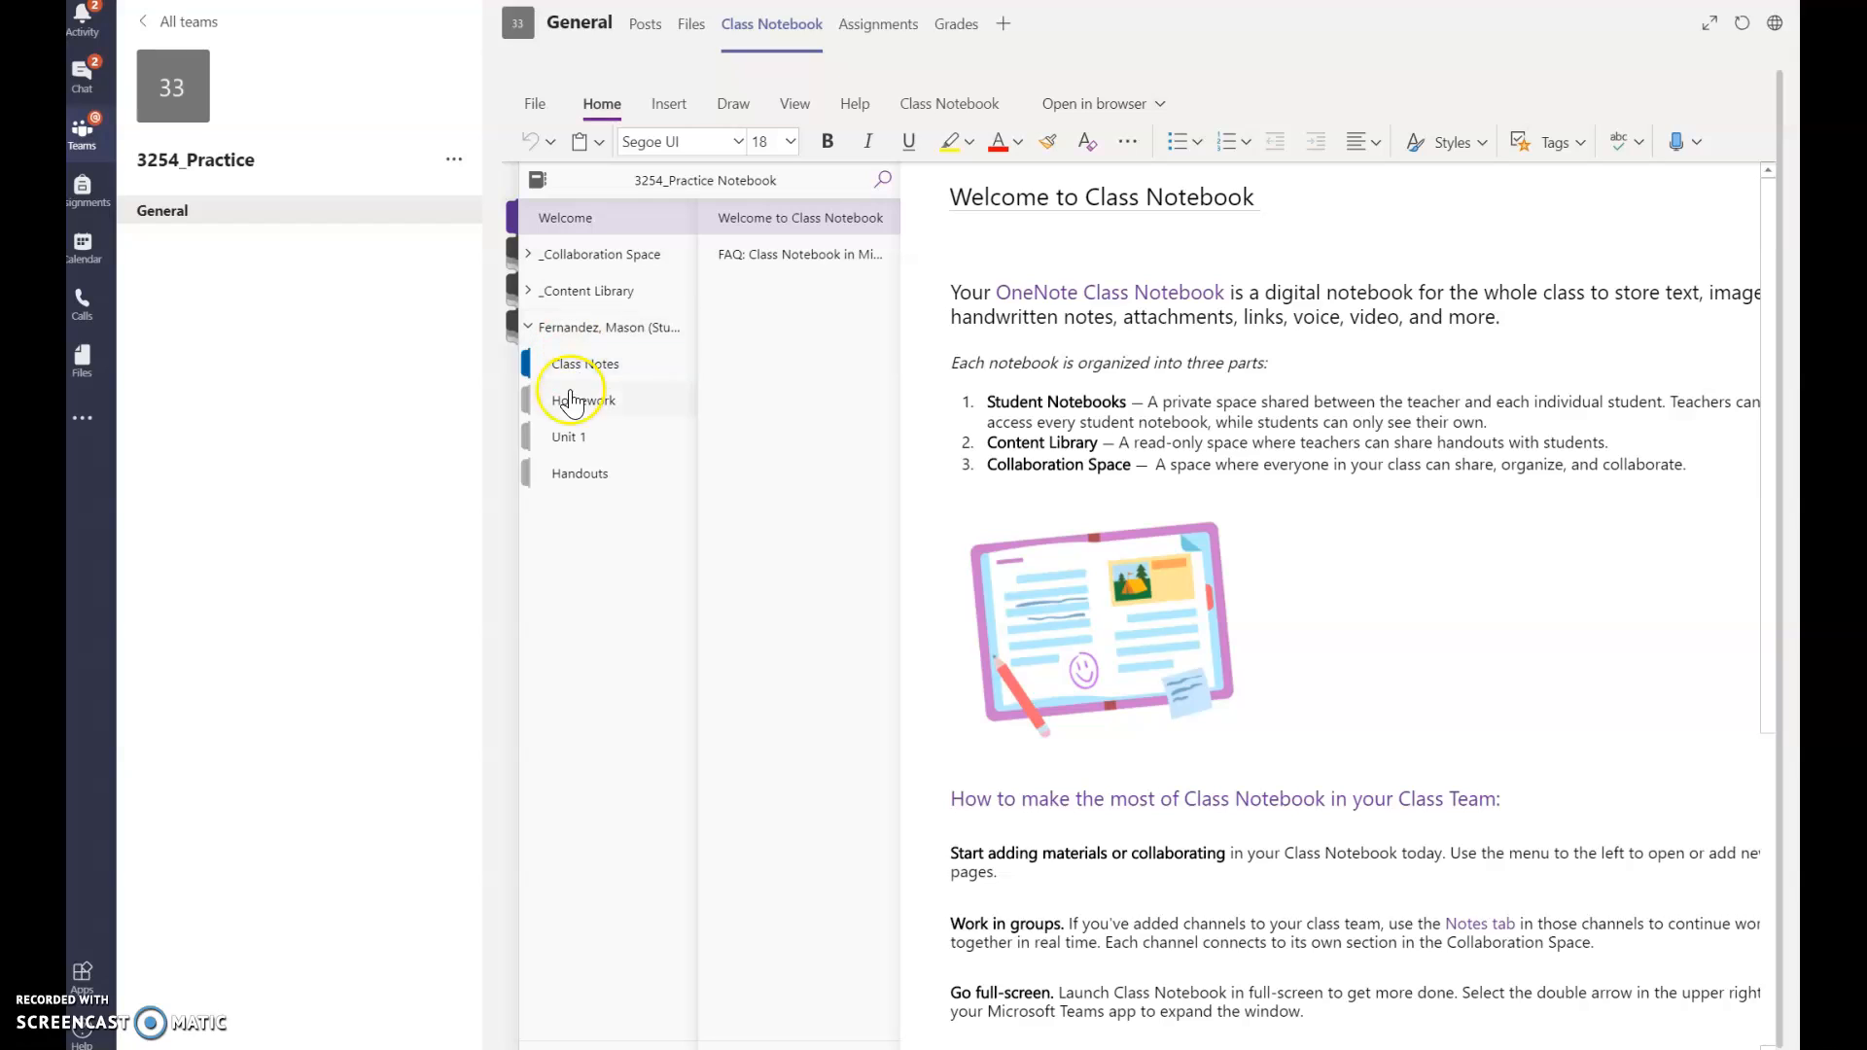
pyautogui.click(570, 450)
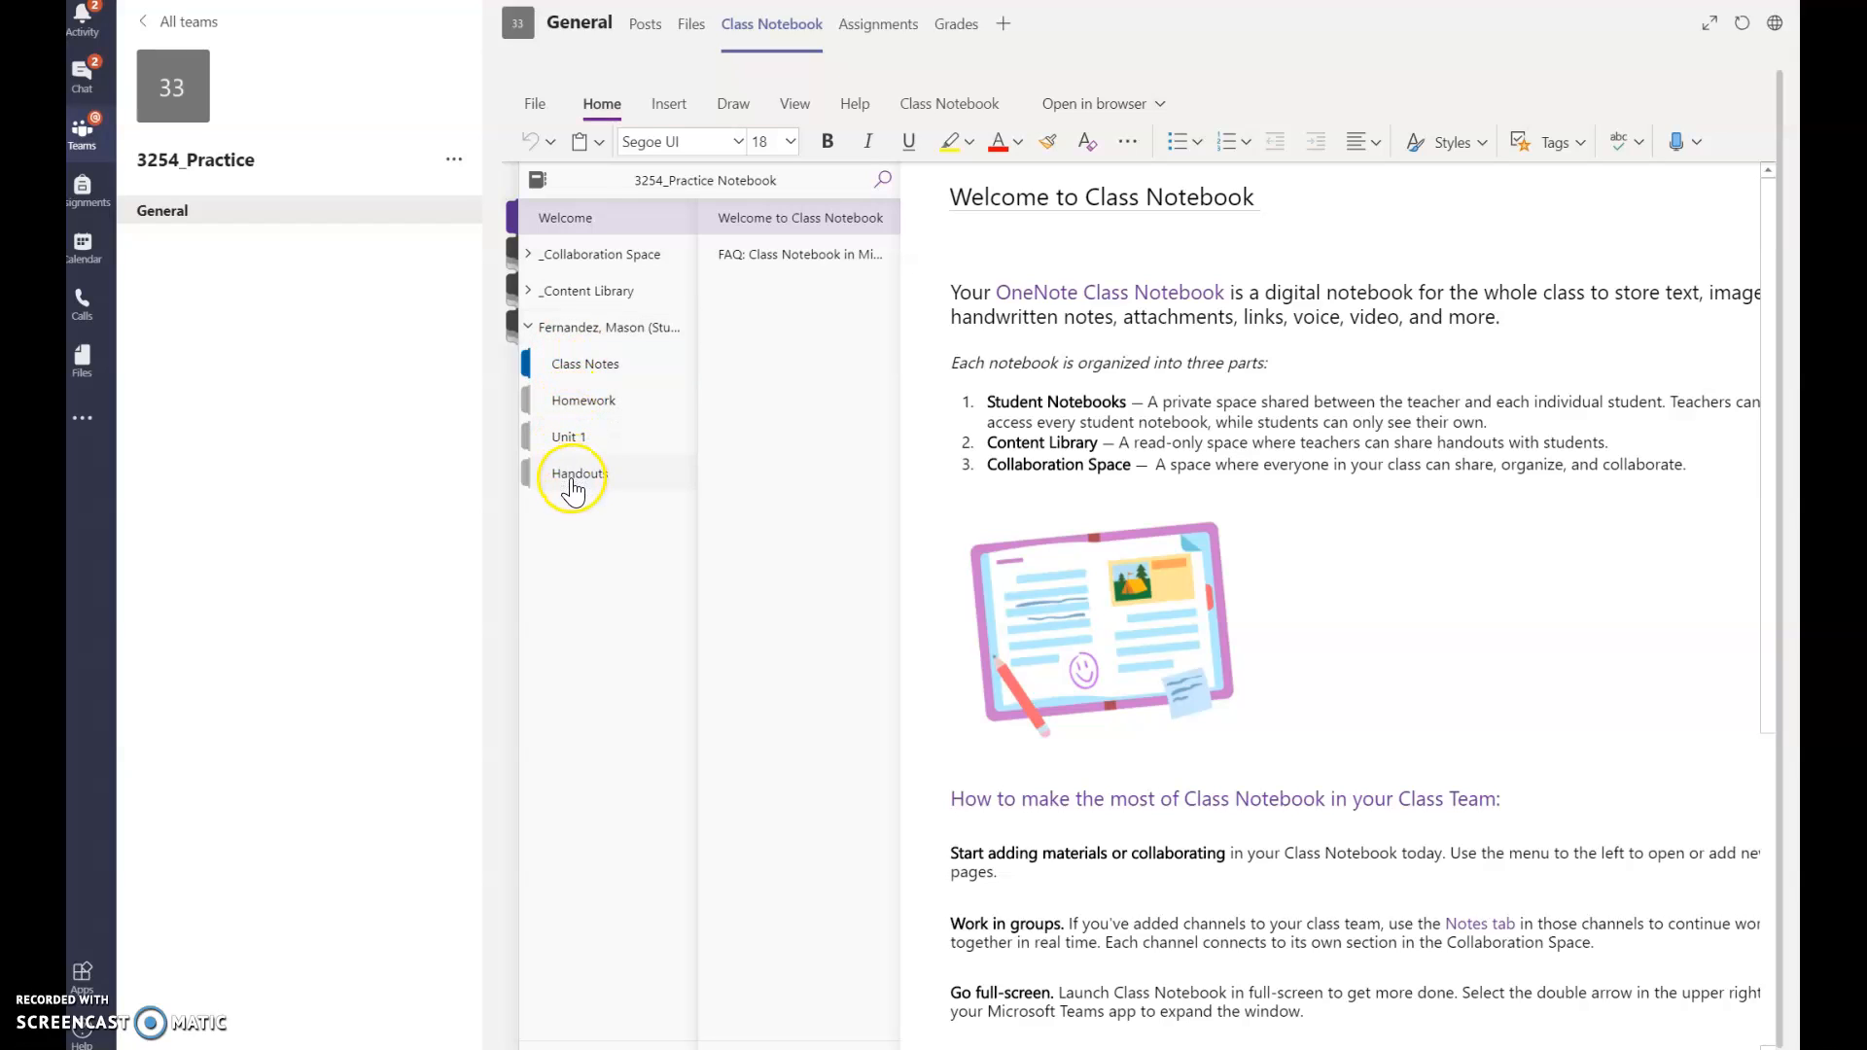
pyautogui.click(600, 330)
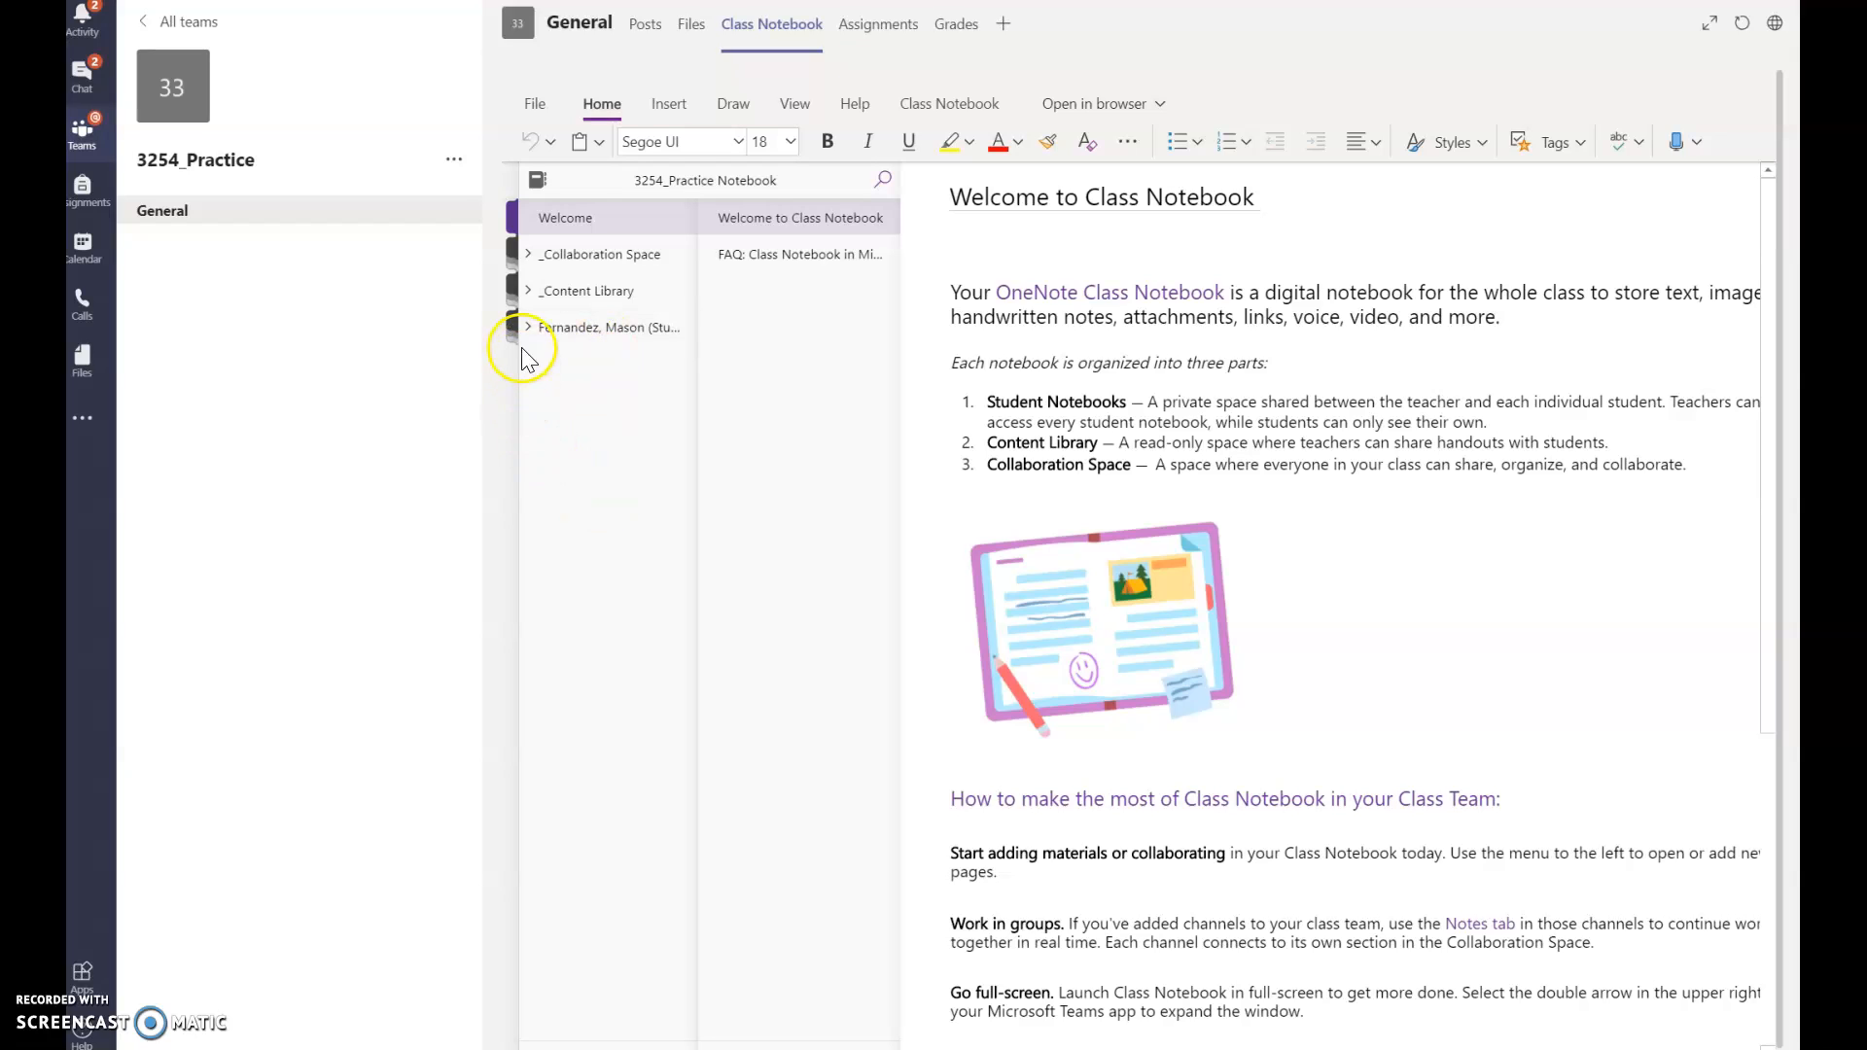
pyautogui.click(586, 298)
pyautogui.click(595, 336)
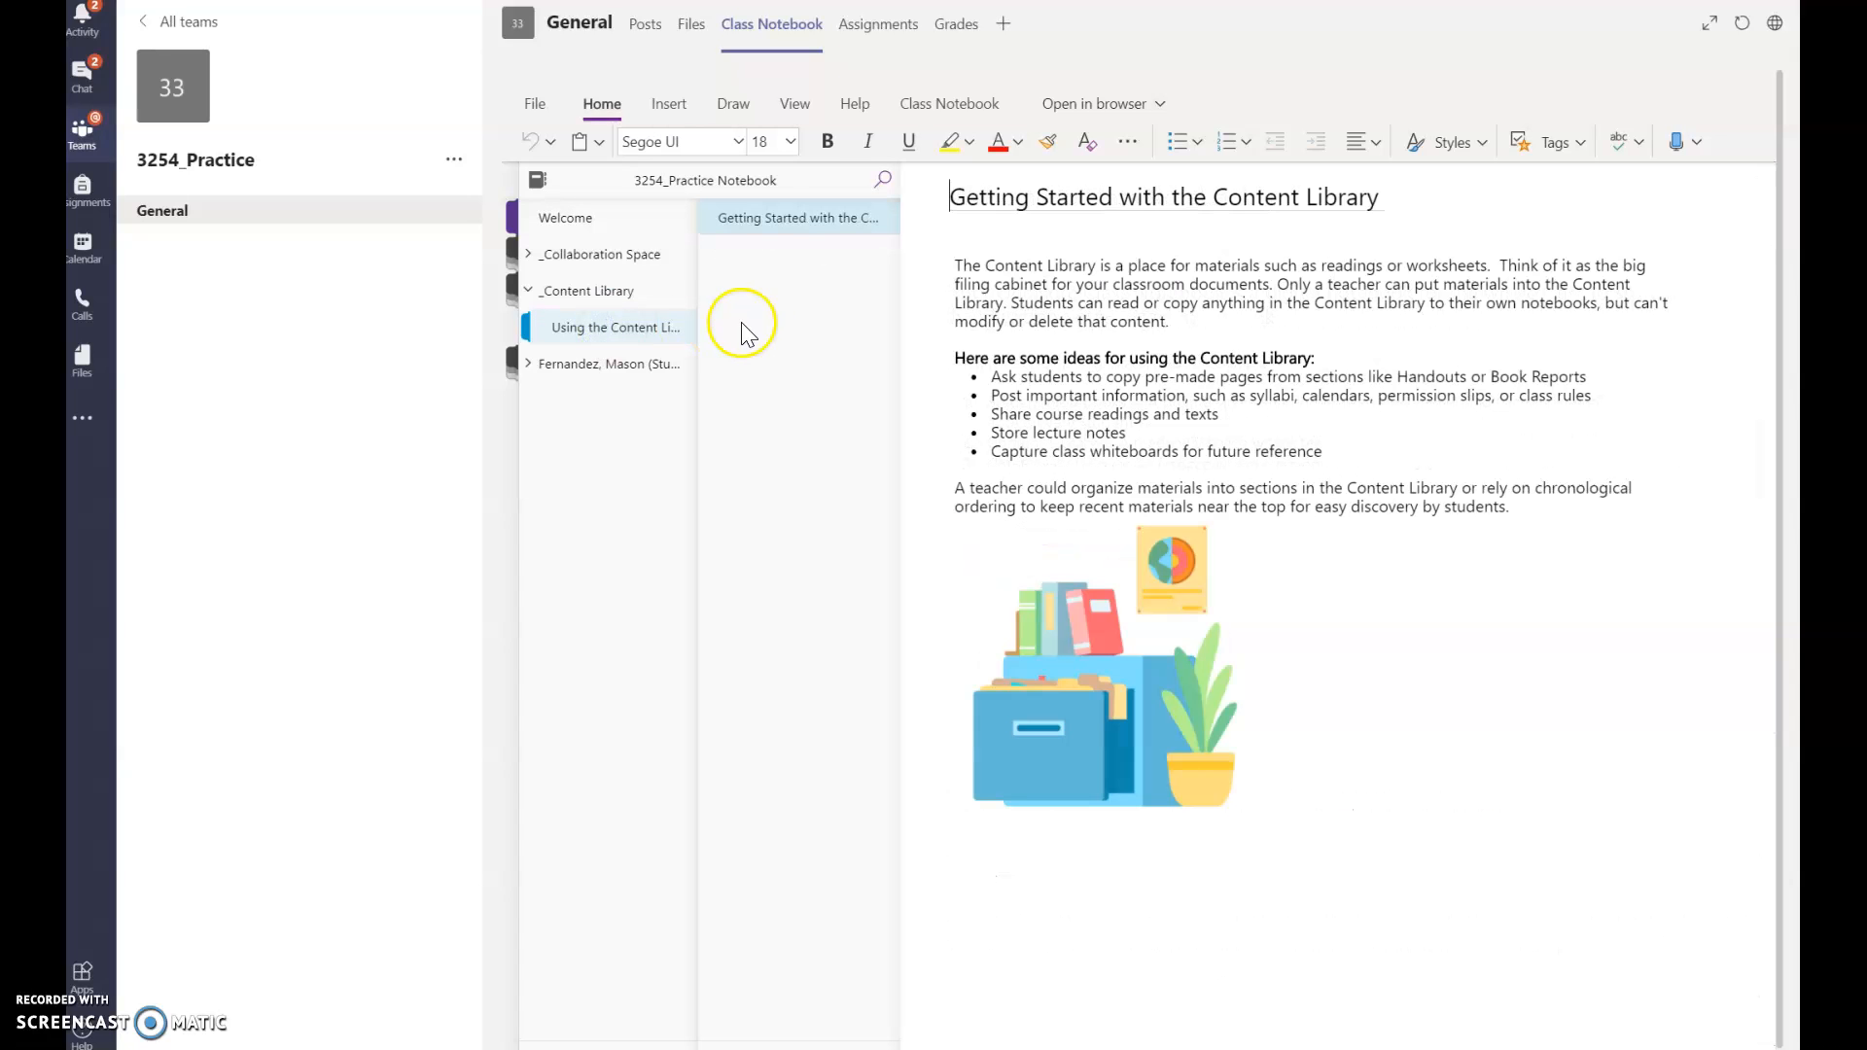
# Step: Add a new page in Using the Content Library titled 'Unit 1 Worsheet'
pyautogui.click(715, 1044)
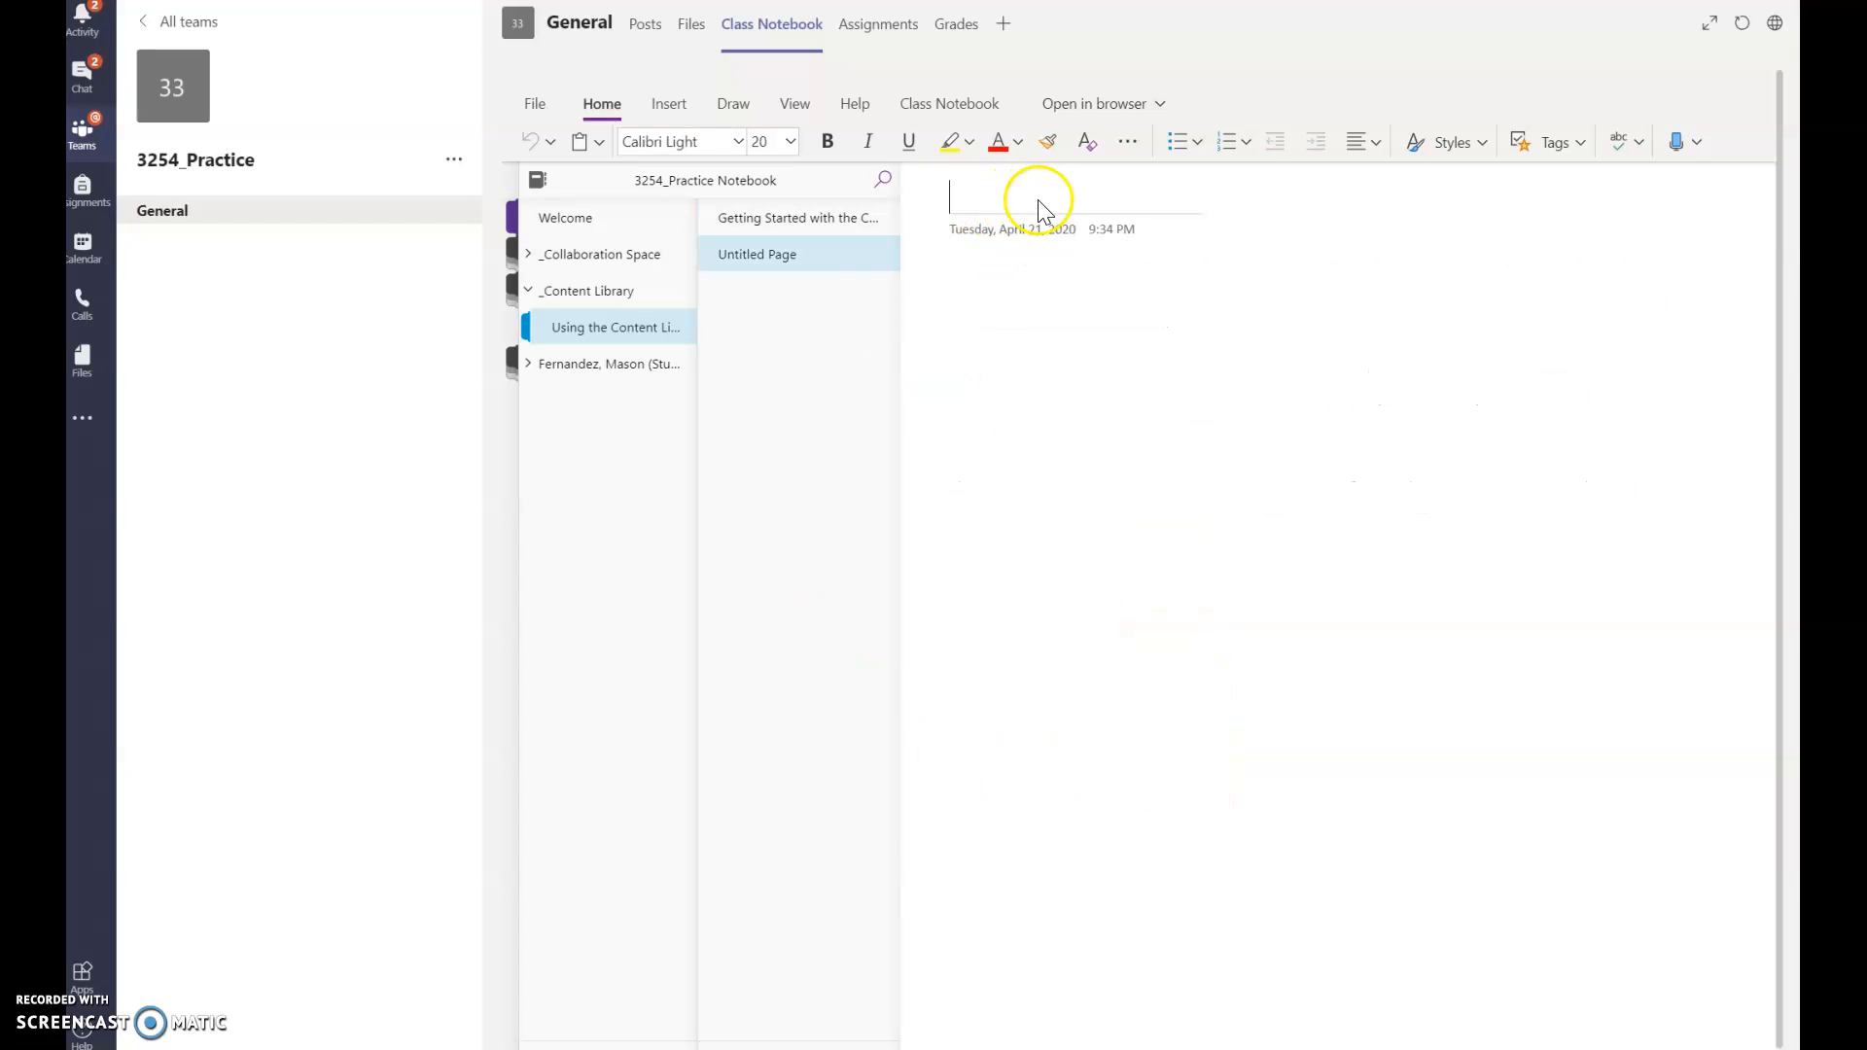
pyautogui.write('Unit 1 Worsheet')
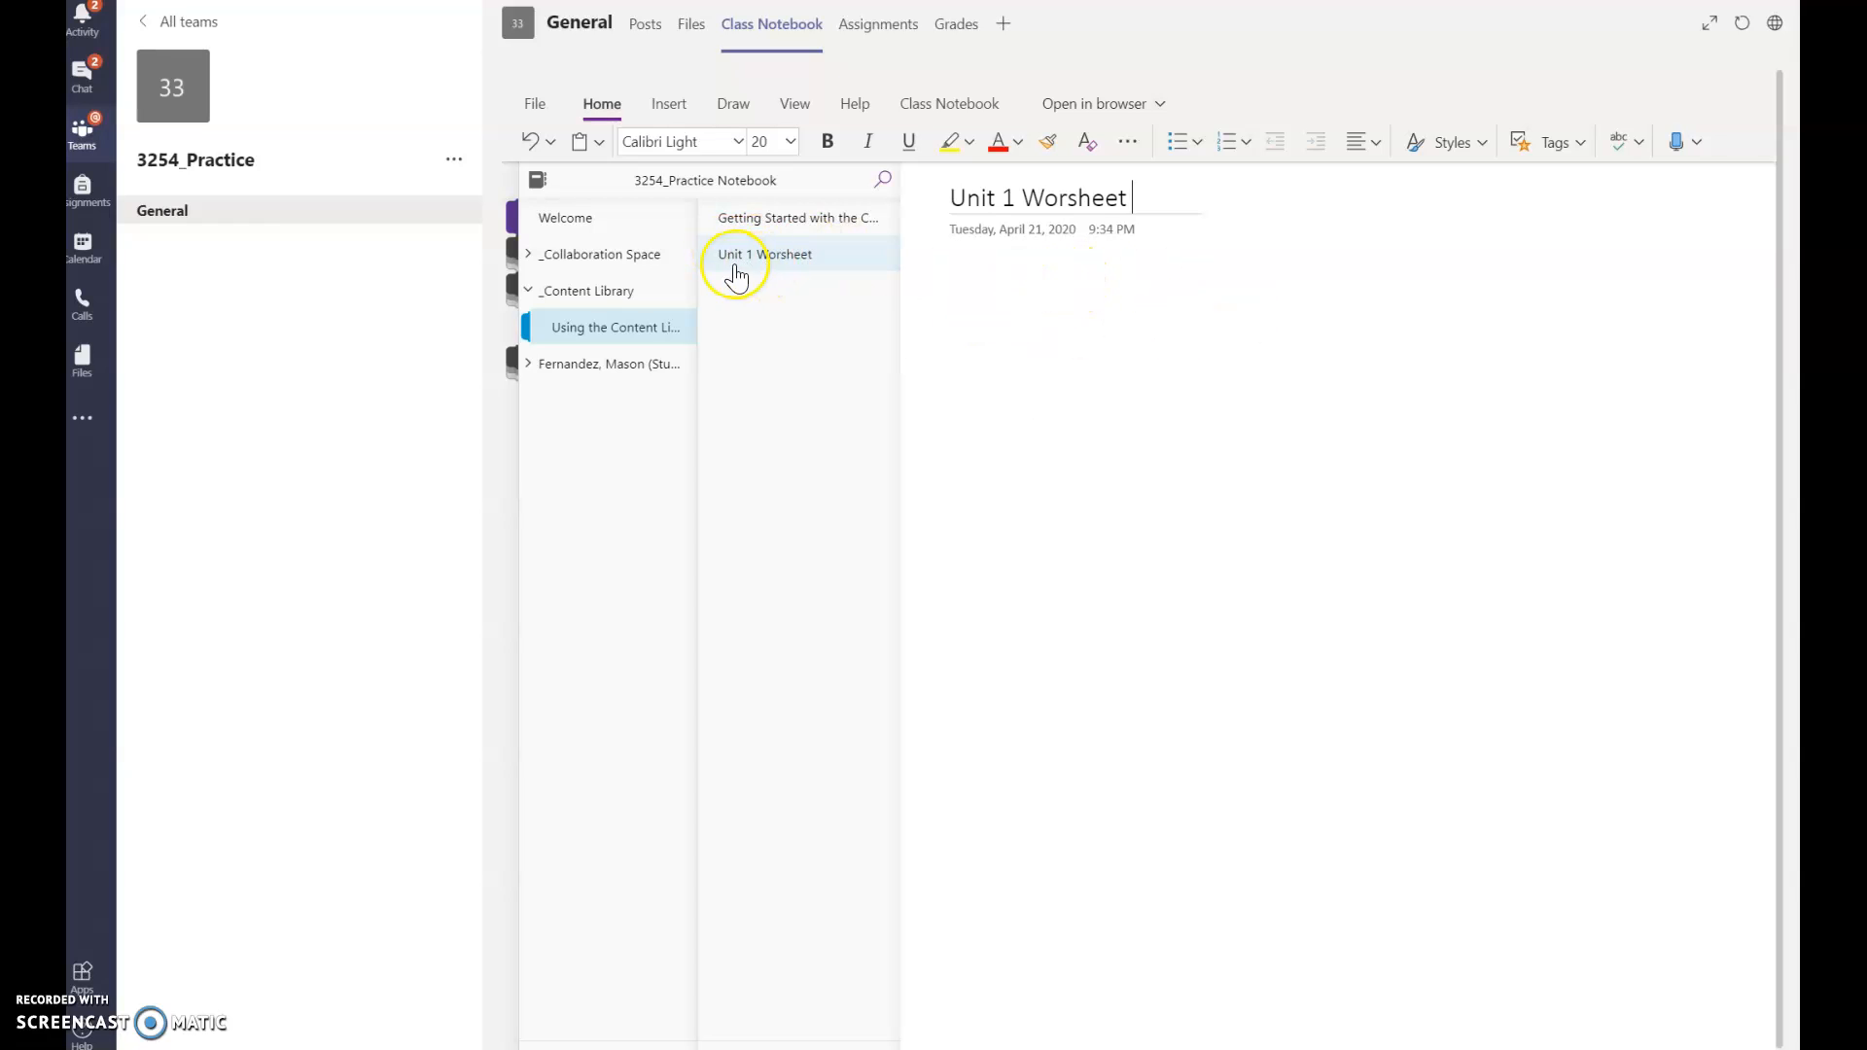
# Step: Hide the page lists and bring up the Insert ribbon's File options for the page
pyautogui.click(945, 301)
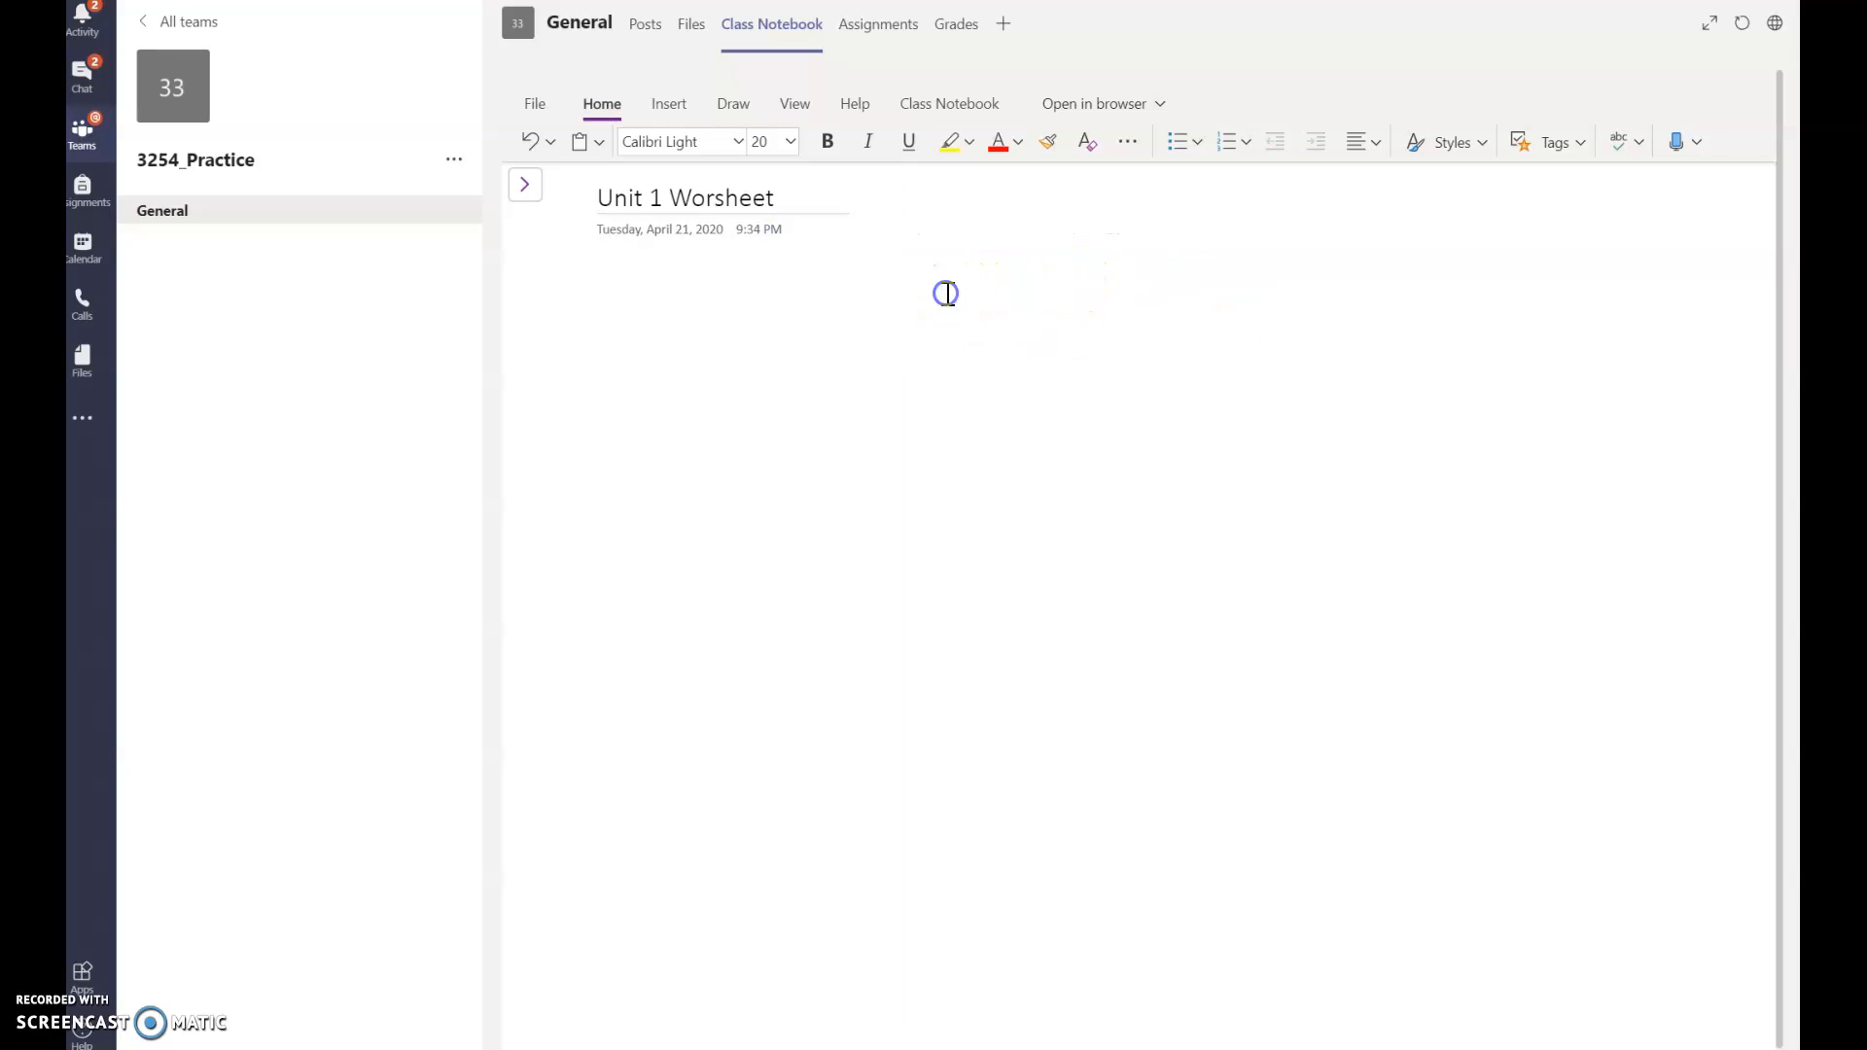
pyautogui.click(597, 288)
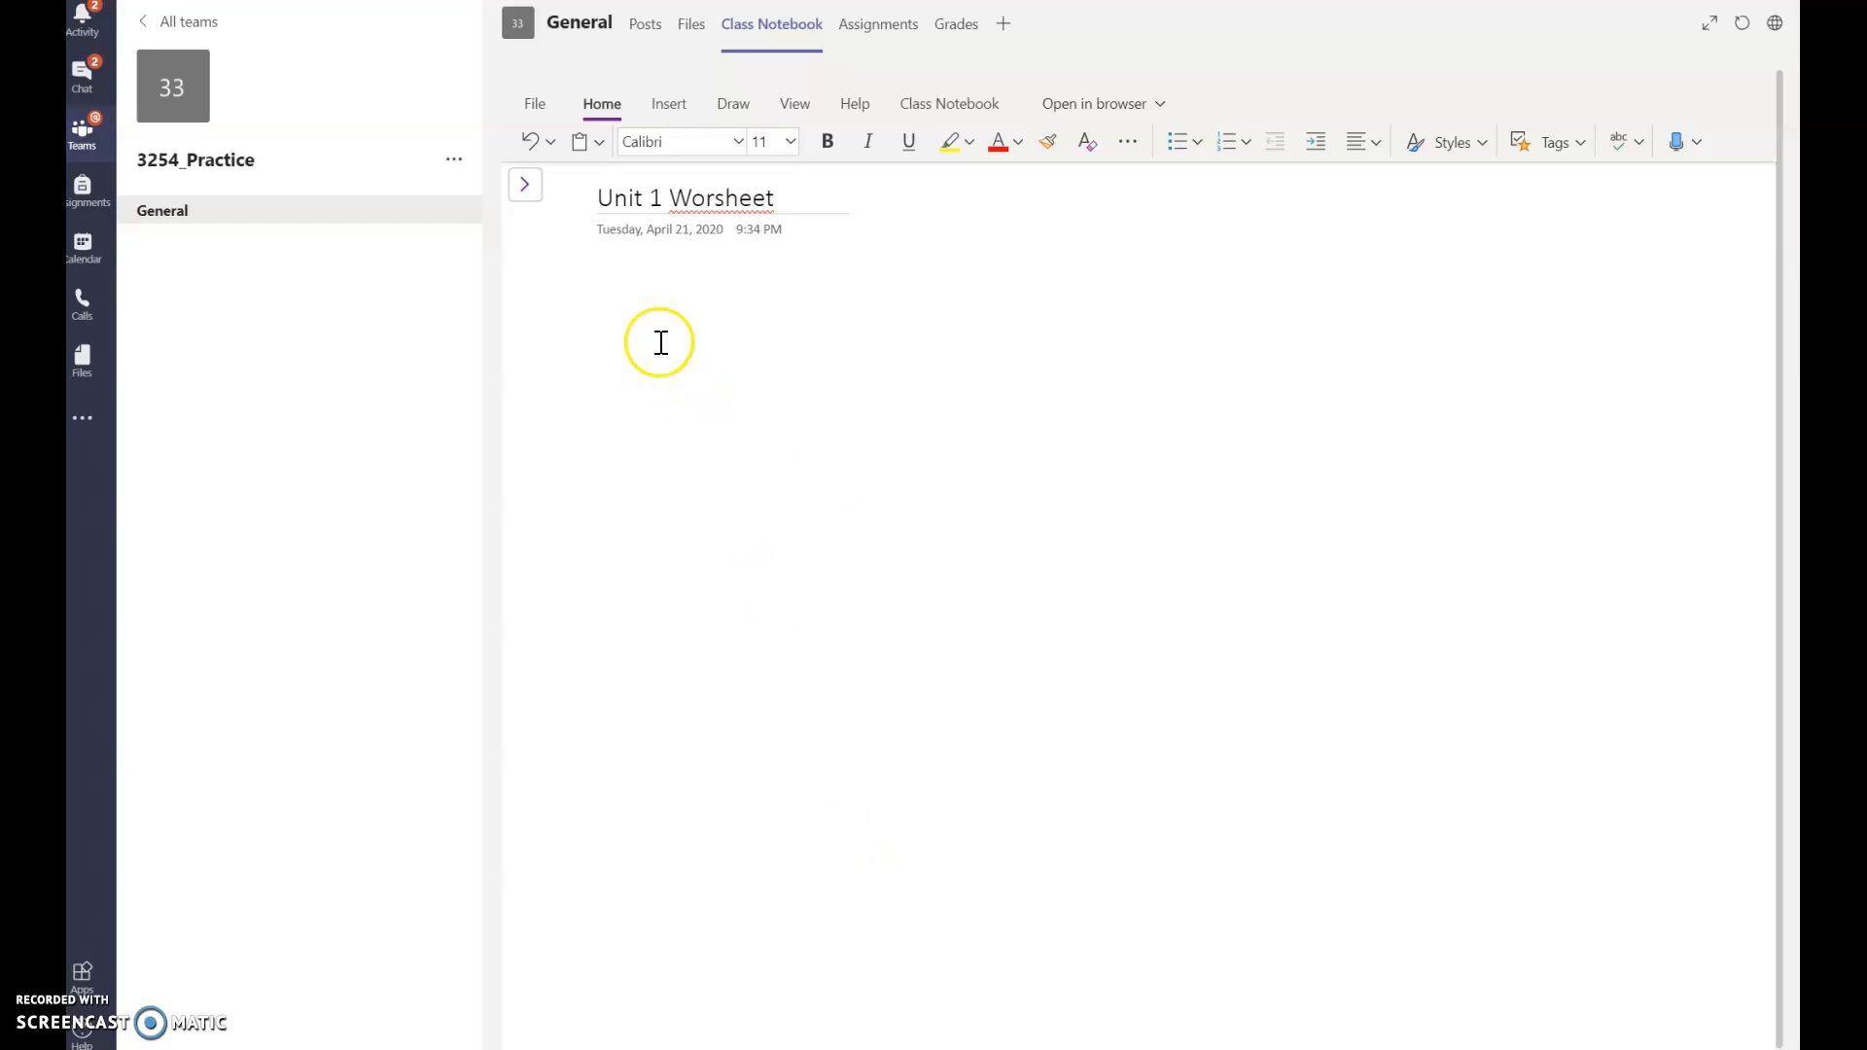
pyautogui.click(668, 105)
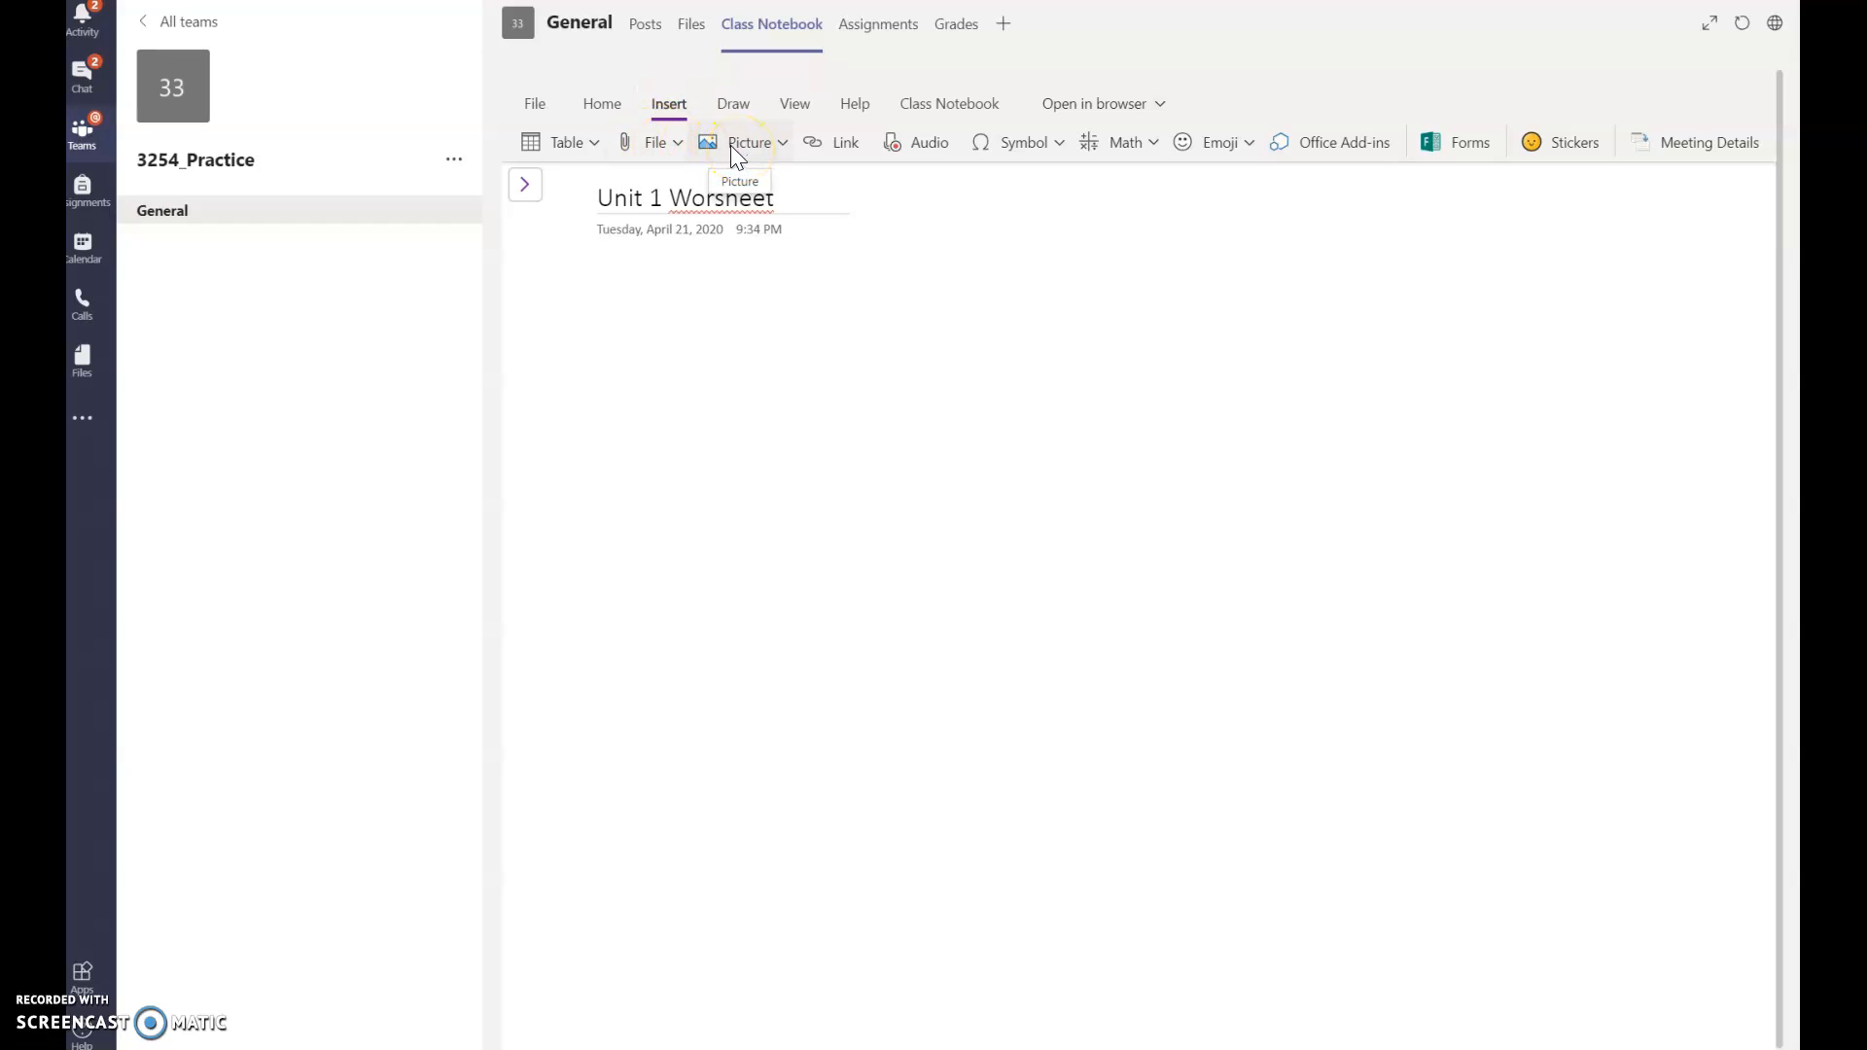
pyautogui.click(660, 143)
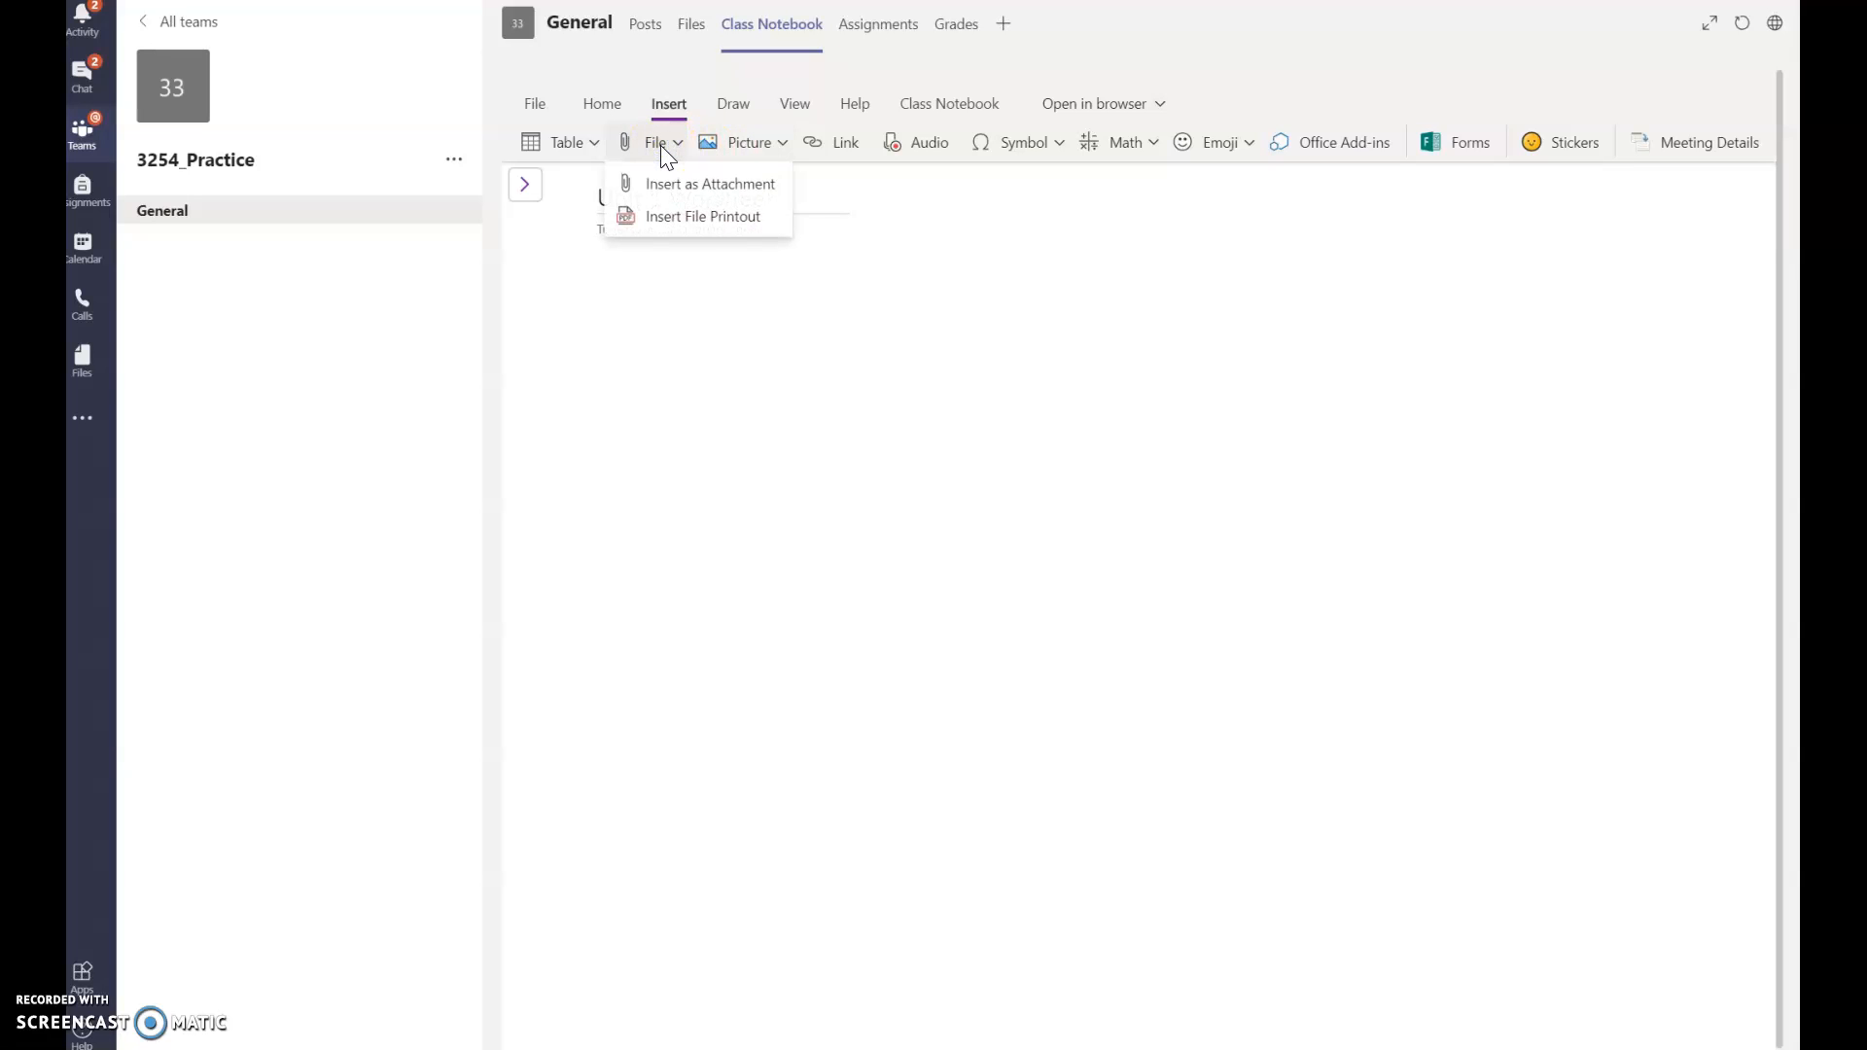
# Step: Insert Worksheet Sample from the Desktop as a file printout on the Unit 1 Worsheet page
pyautogui.click(638, 217)
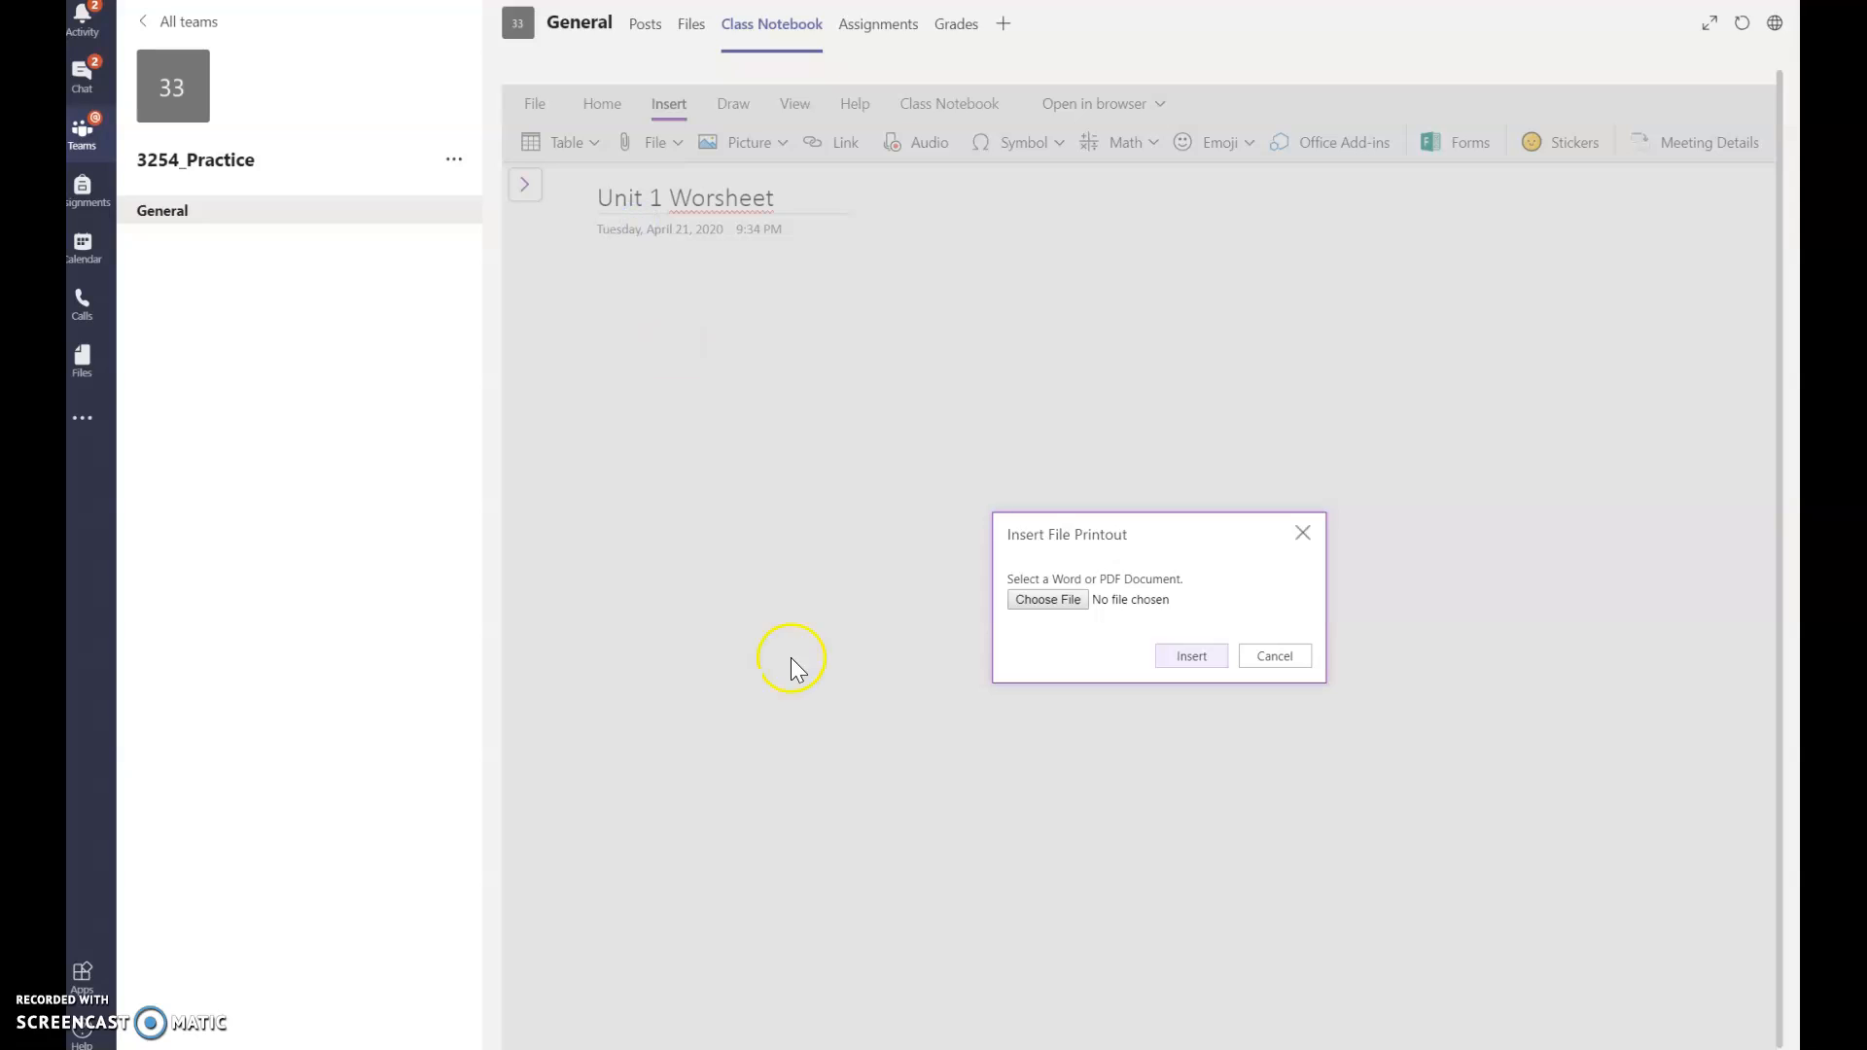
pyautogui.click(1035, 597)
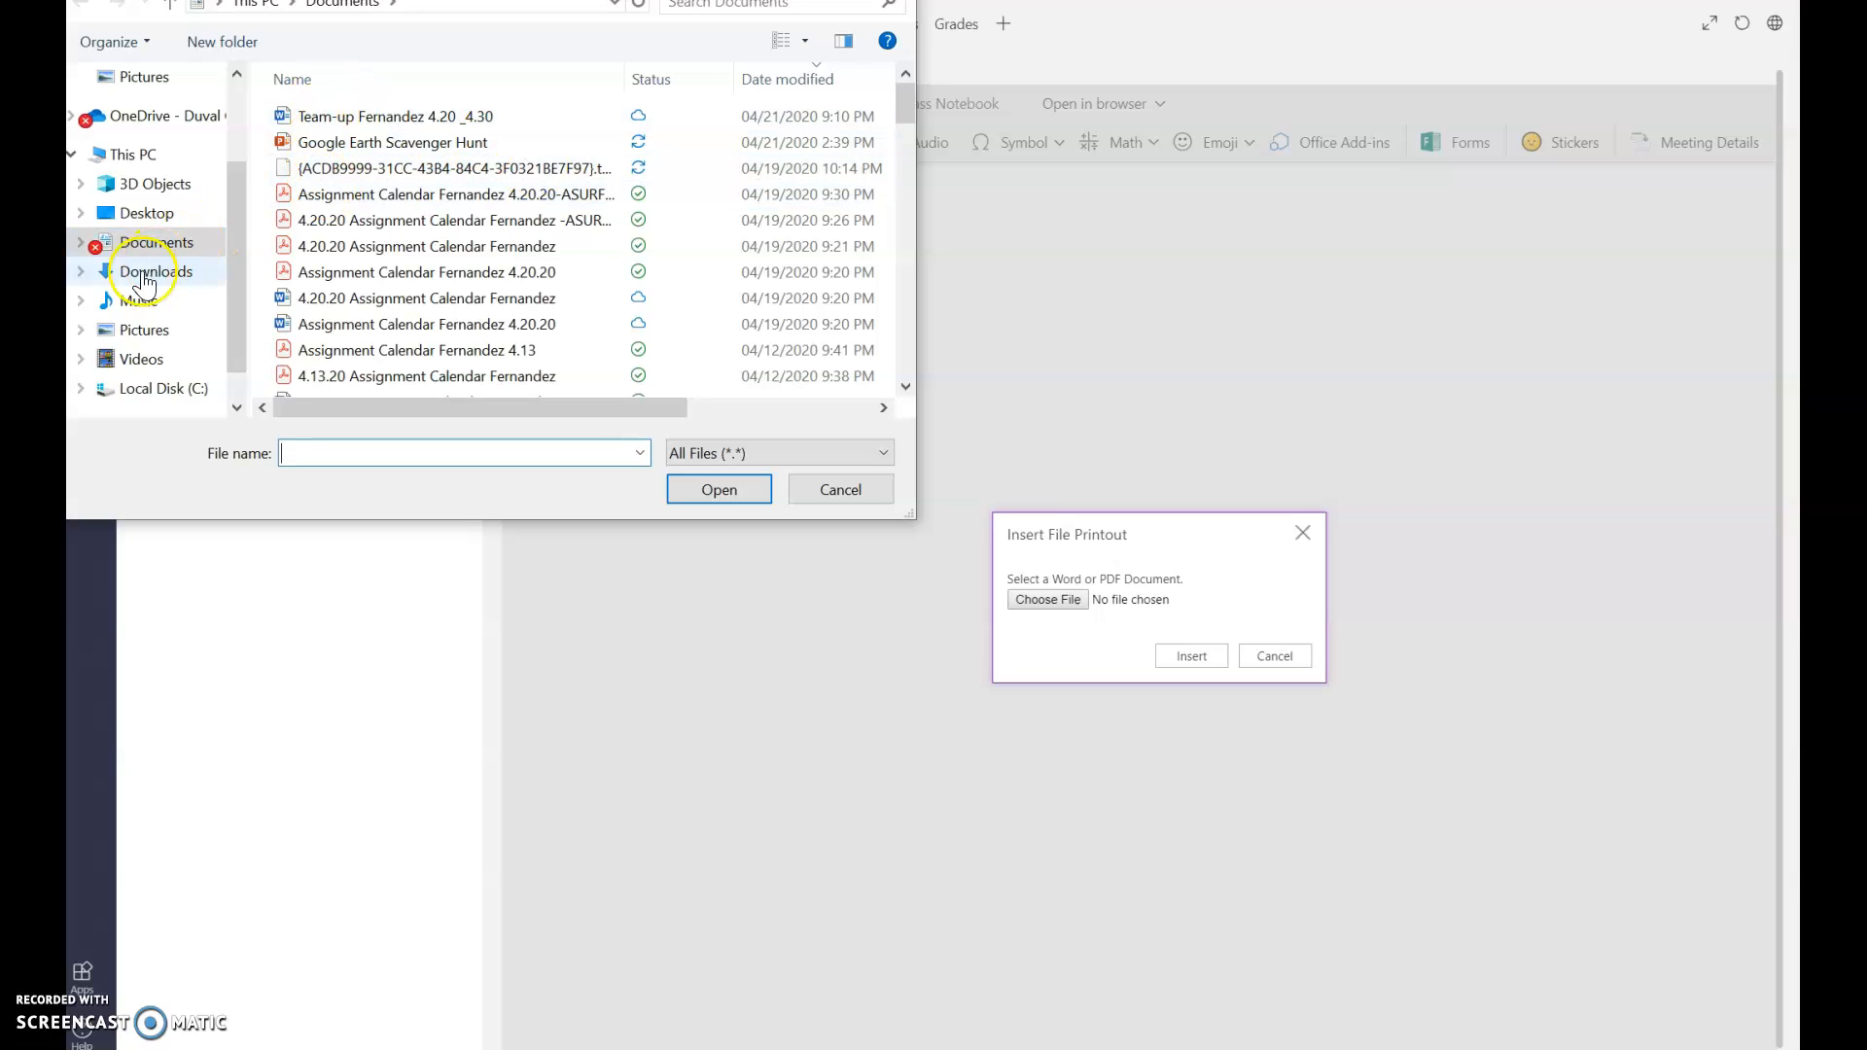
pyautogui.click(145, 213)
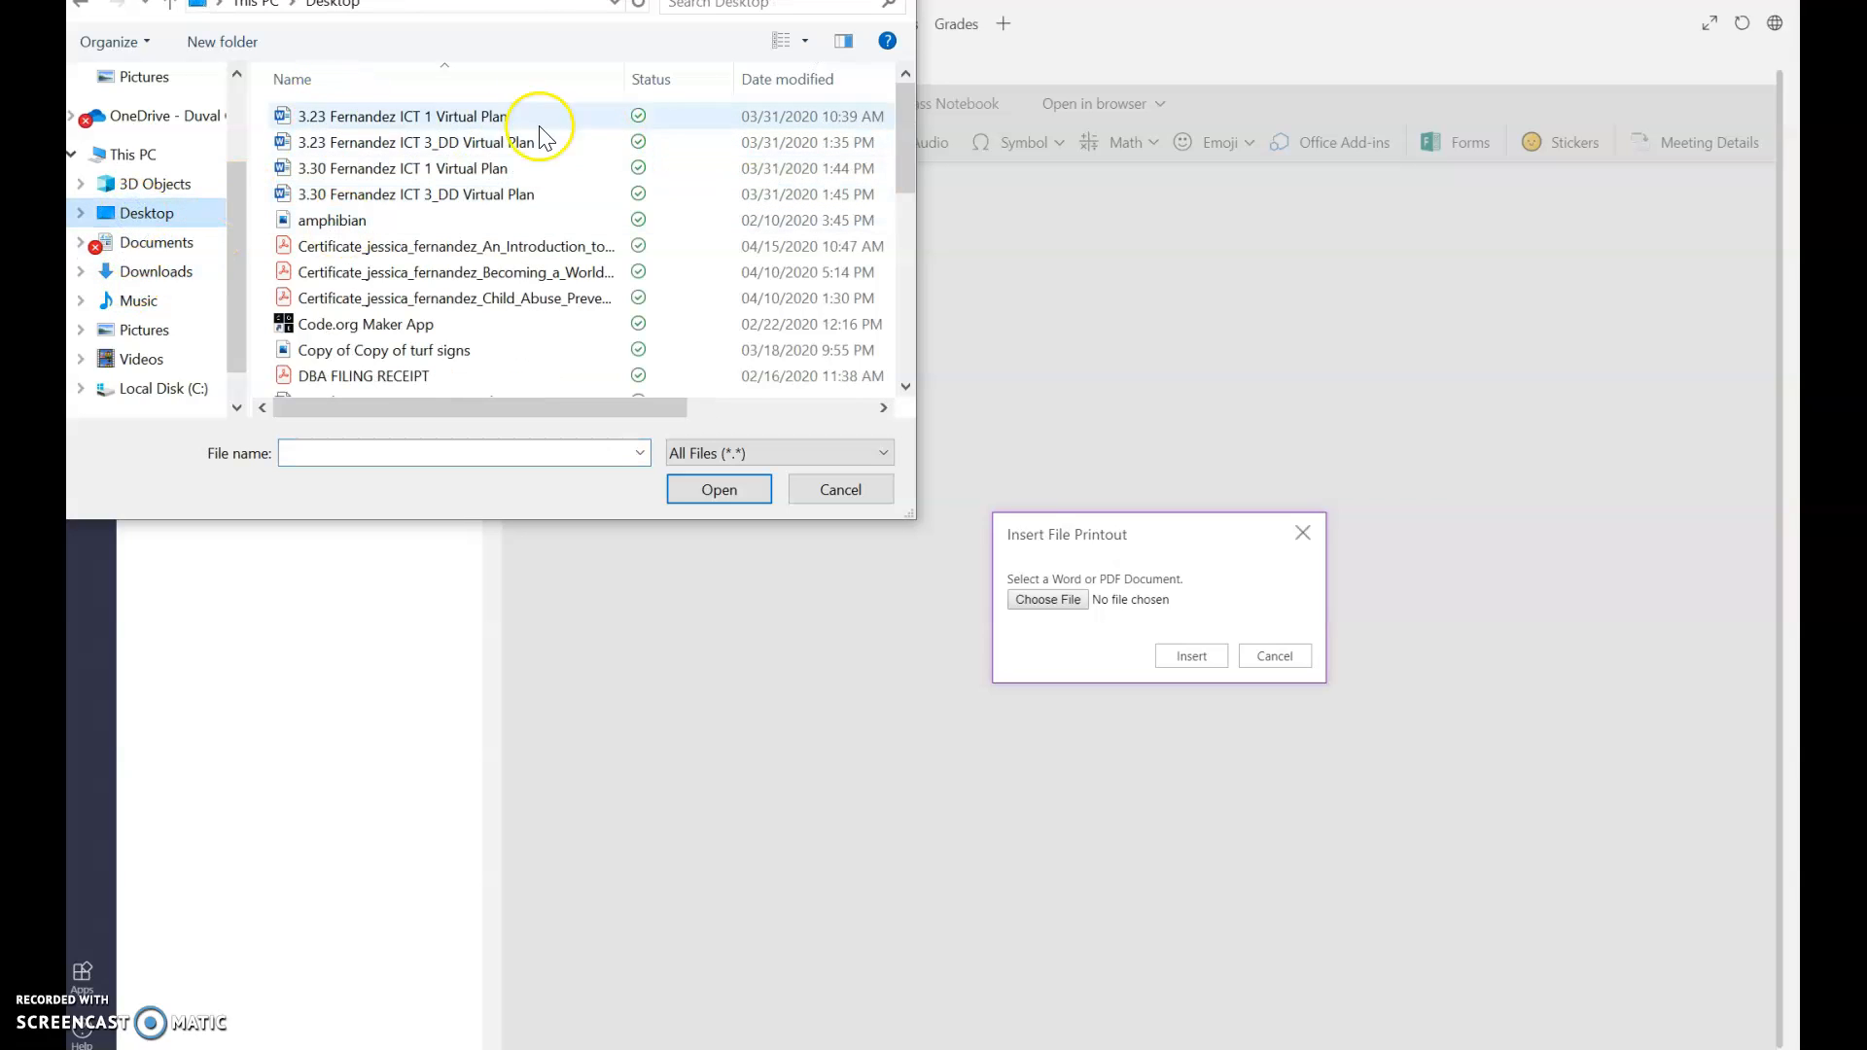
pyautogui.moveTo(908, 115); pyautogui.dragTo(934, 340)
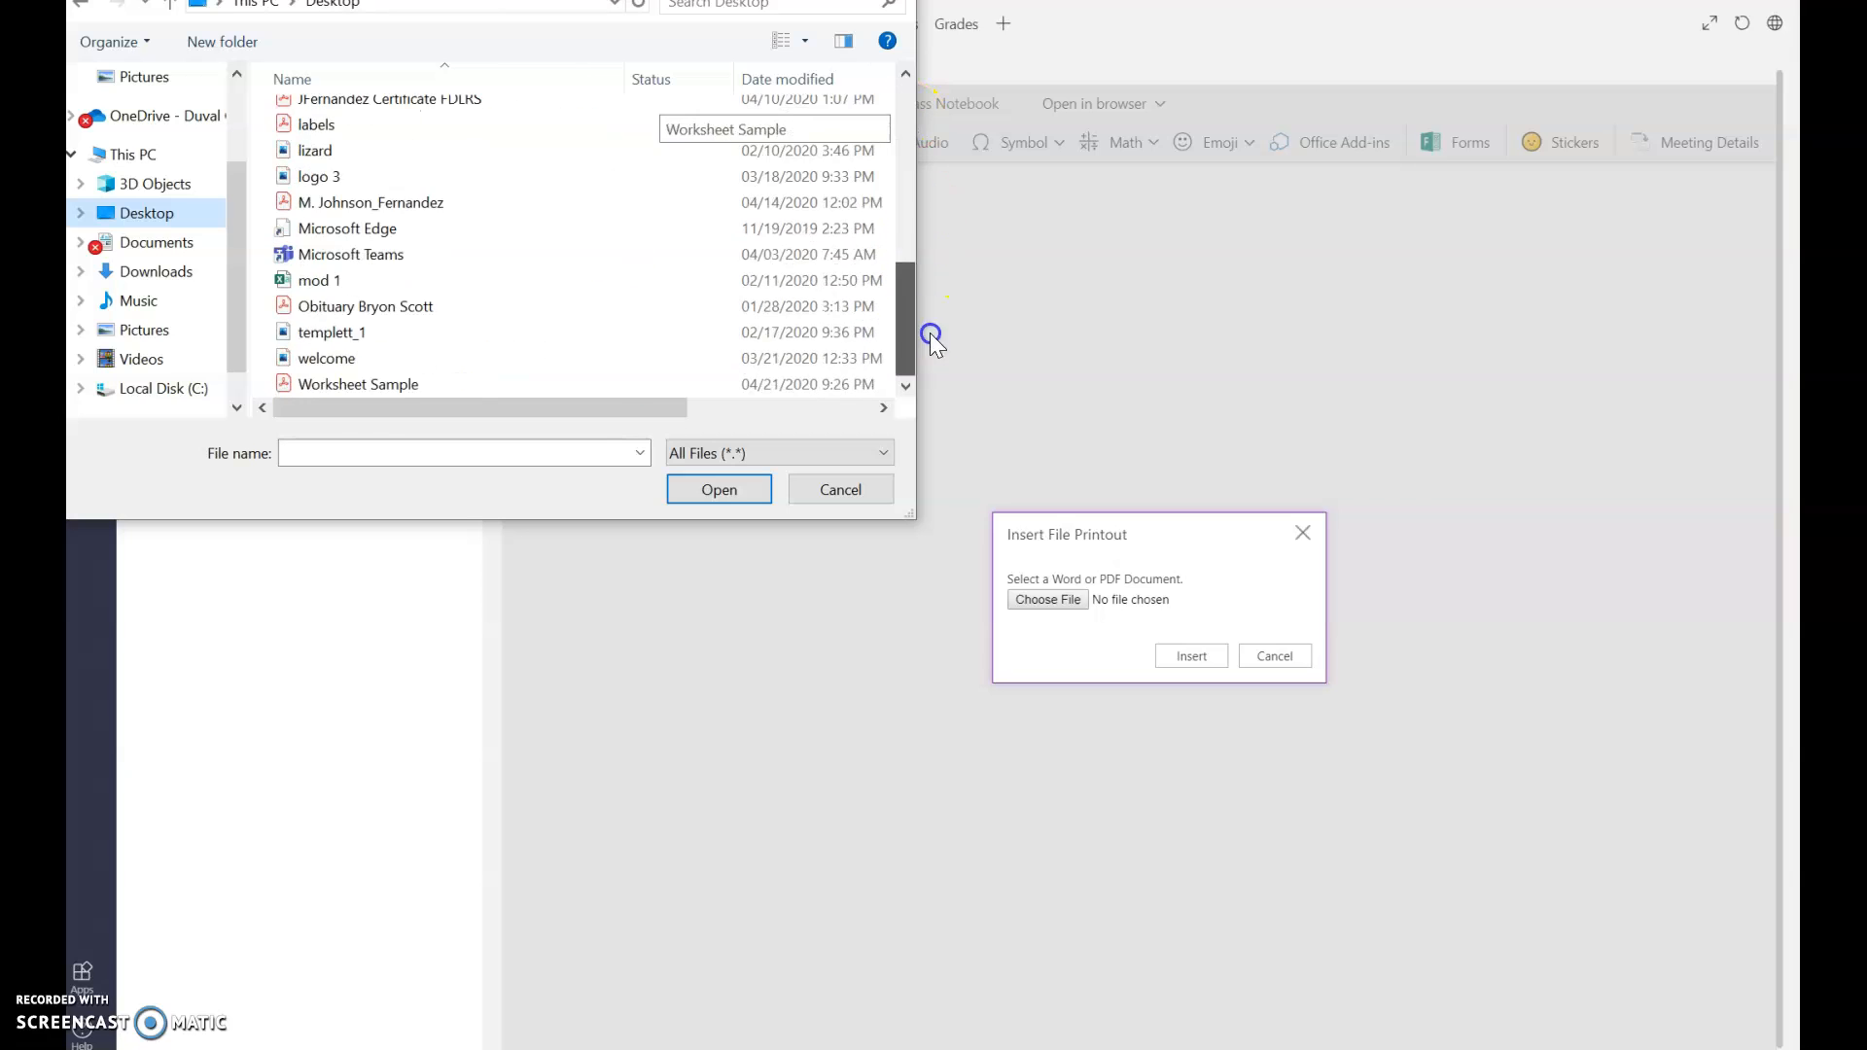
pyautogui.click(370, 385)
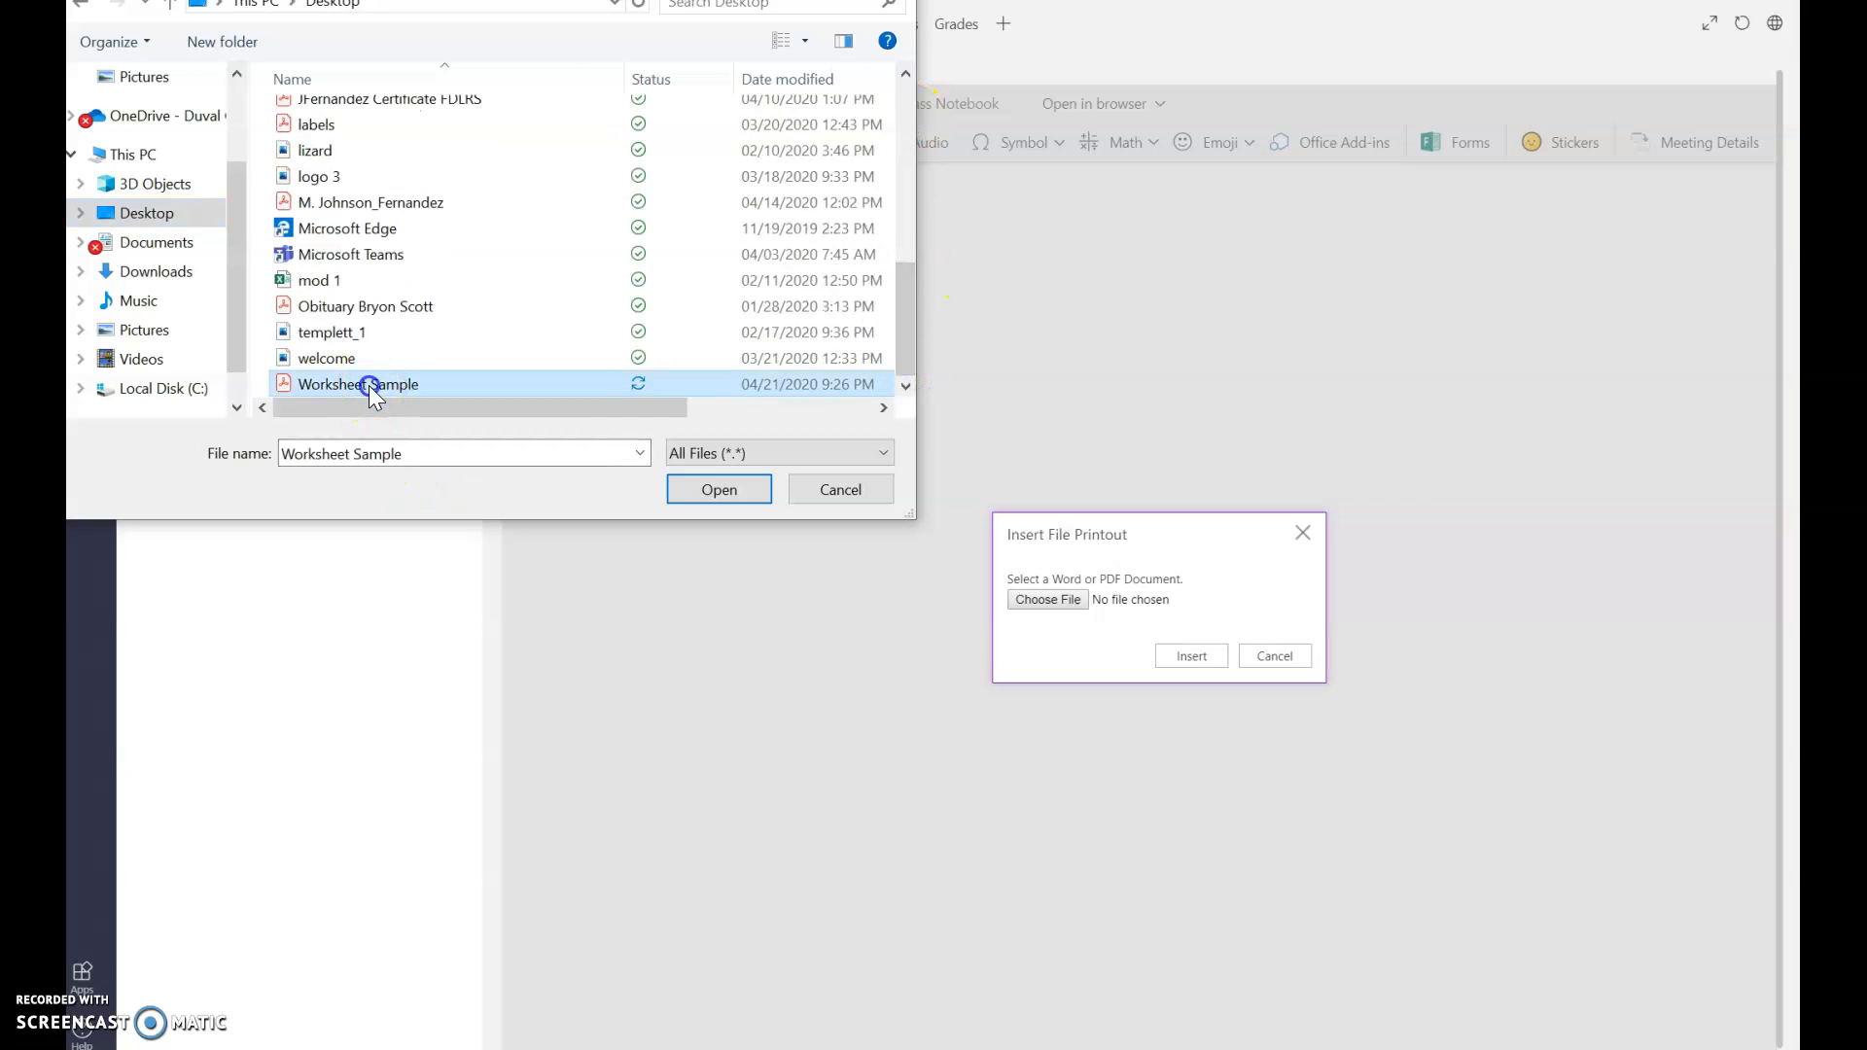
pyautogui.doubleClick(369, 385)
pyautogui.click(1188, 658)
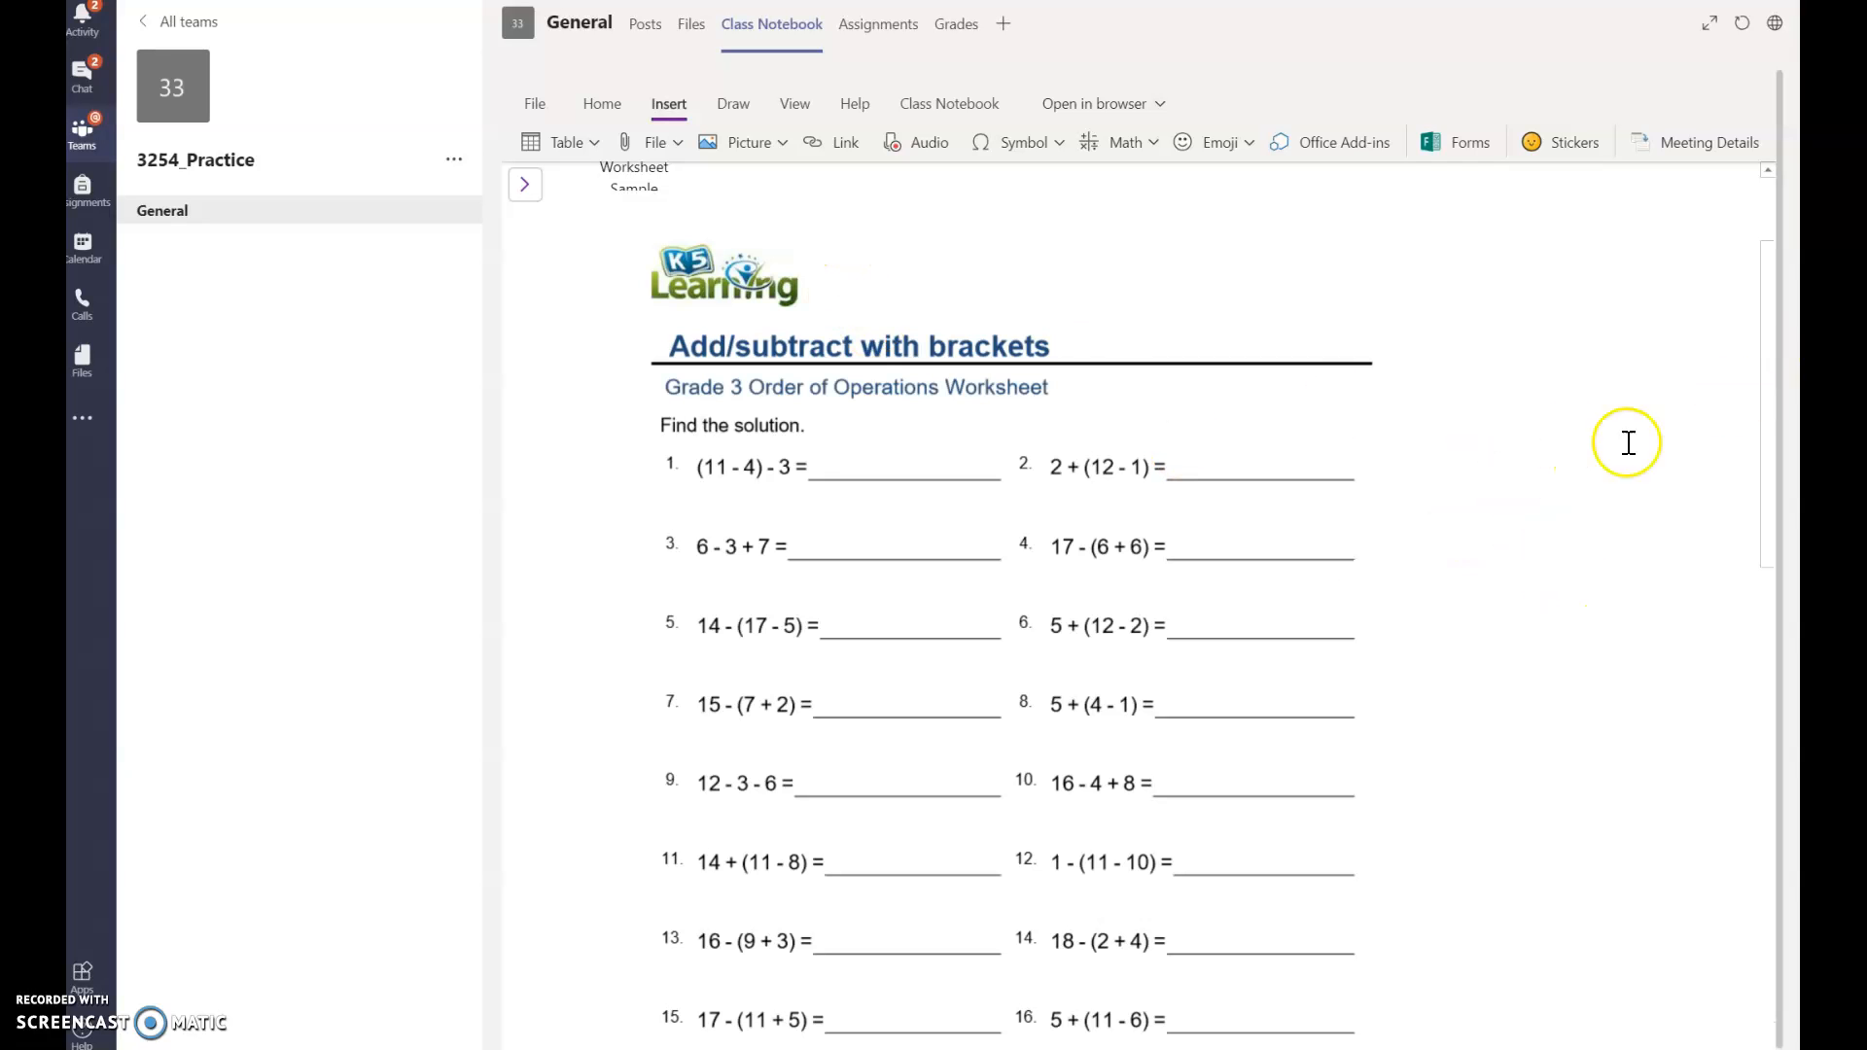
pyautogui.click(1178, 569)
pyautogui.scroll(-2, 1178, 569)
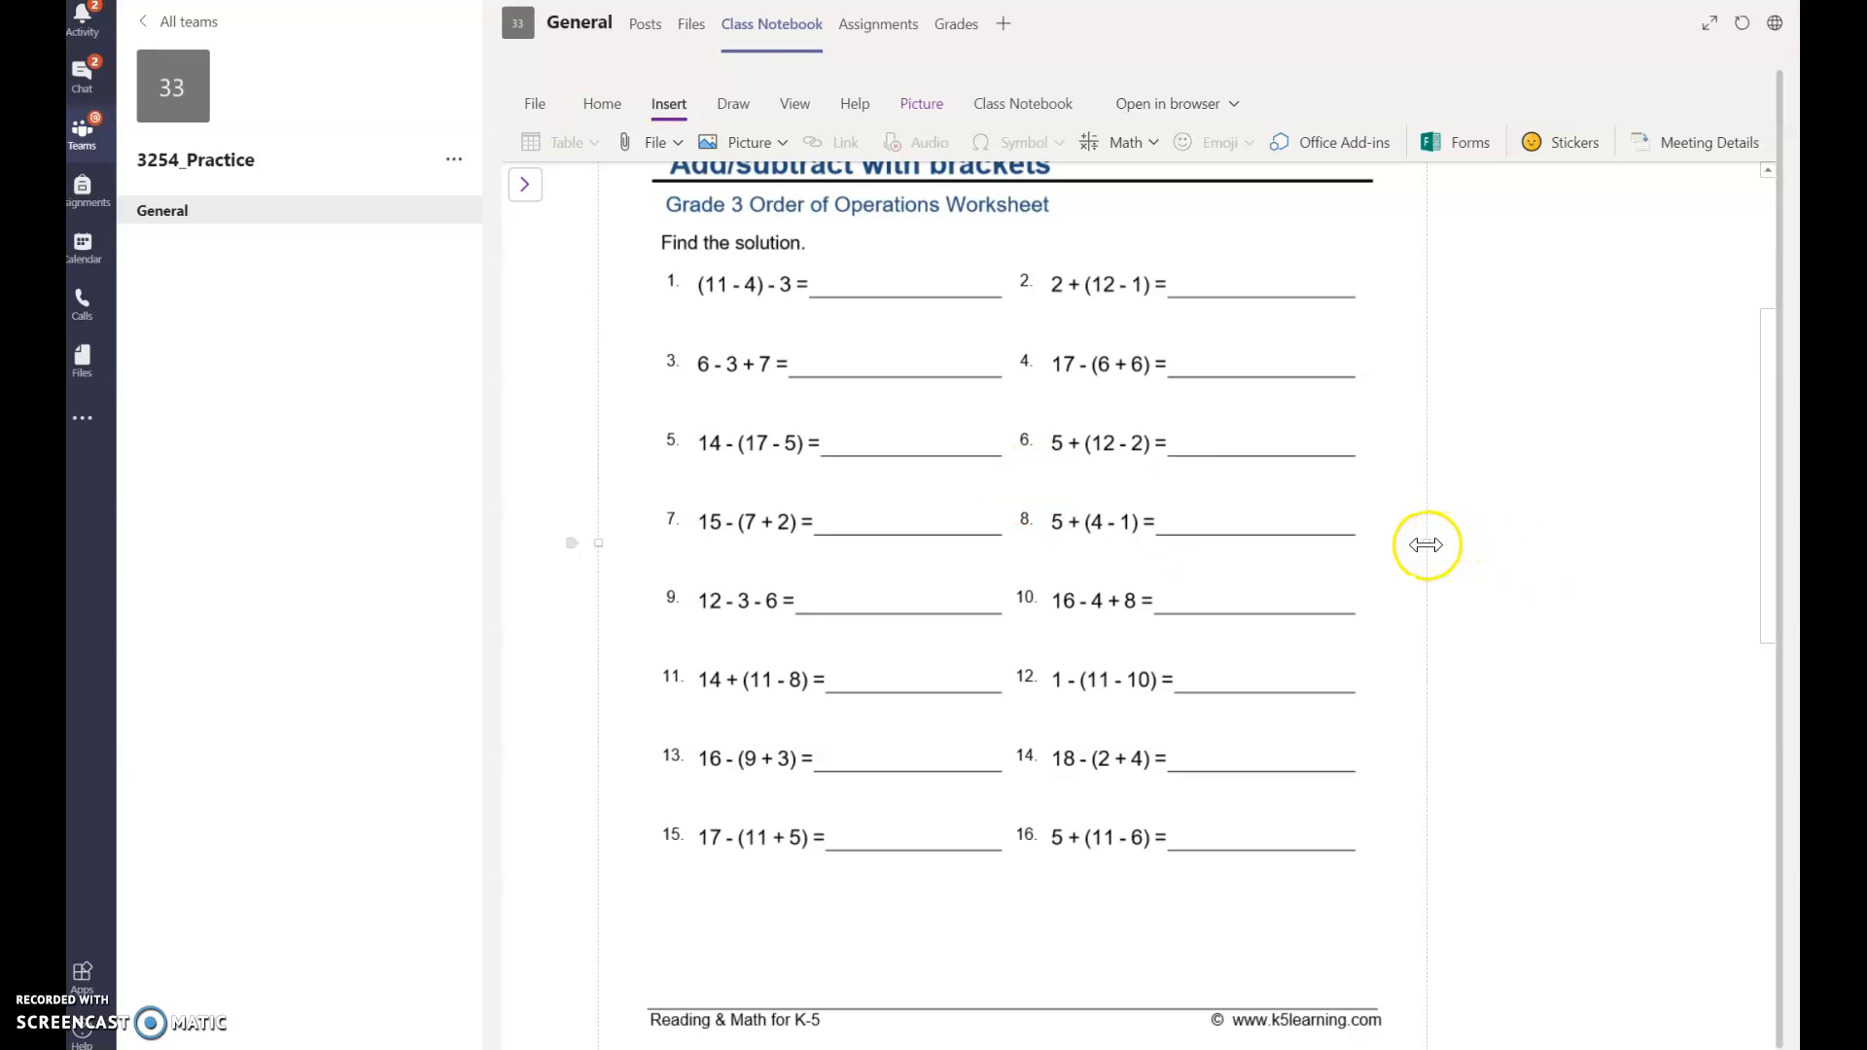
# Step: Widen the worksheet printout by dragging its right resize handle outward
pyautogui.moveTo(1425, 546); pyautogui.dragTo(1528, 553)
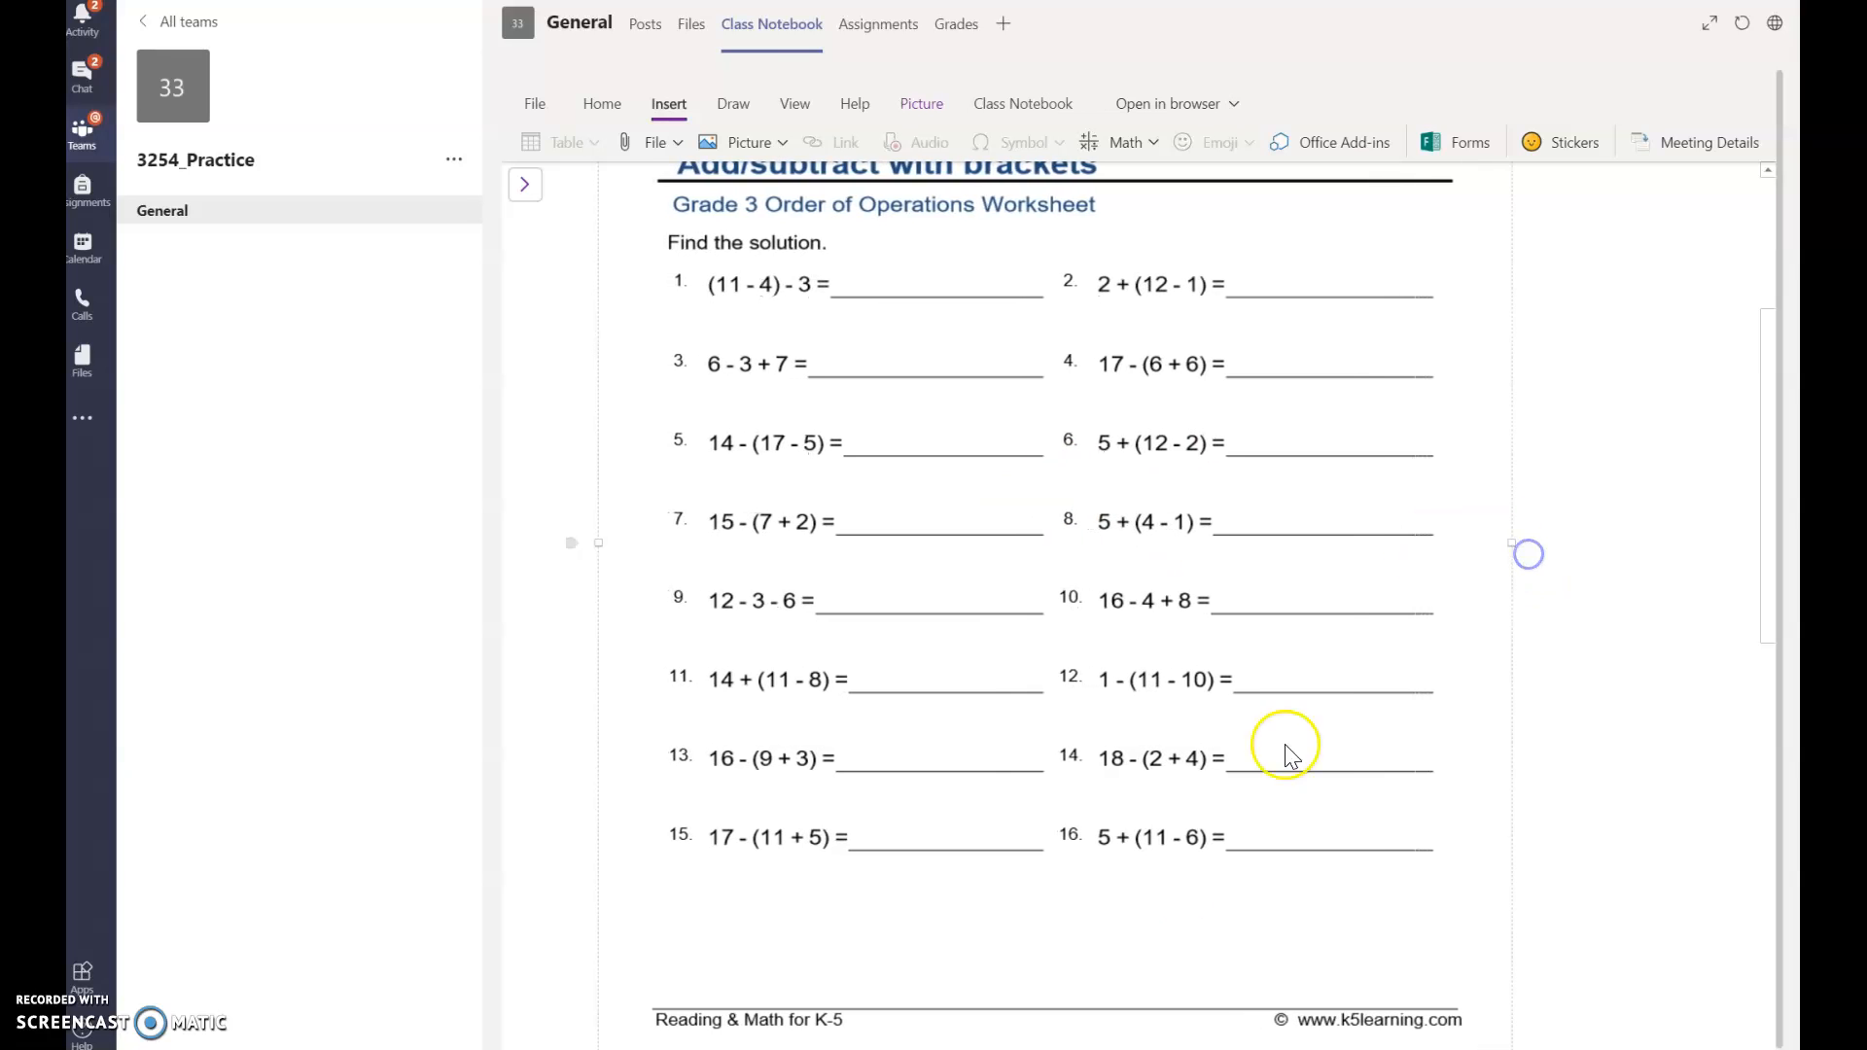
pyautogui.moveTo(1770, 598); pyautogui.dragTo(1767, 465)
pyautogui.click(641, 358)
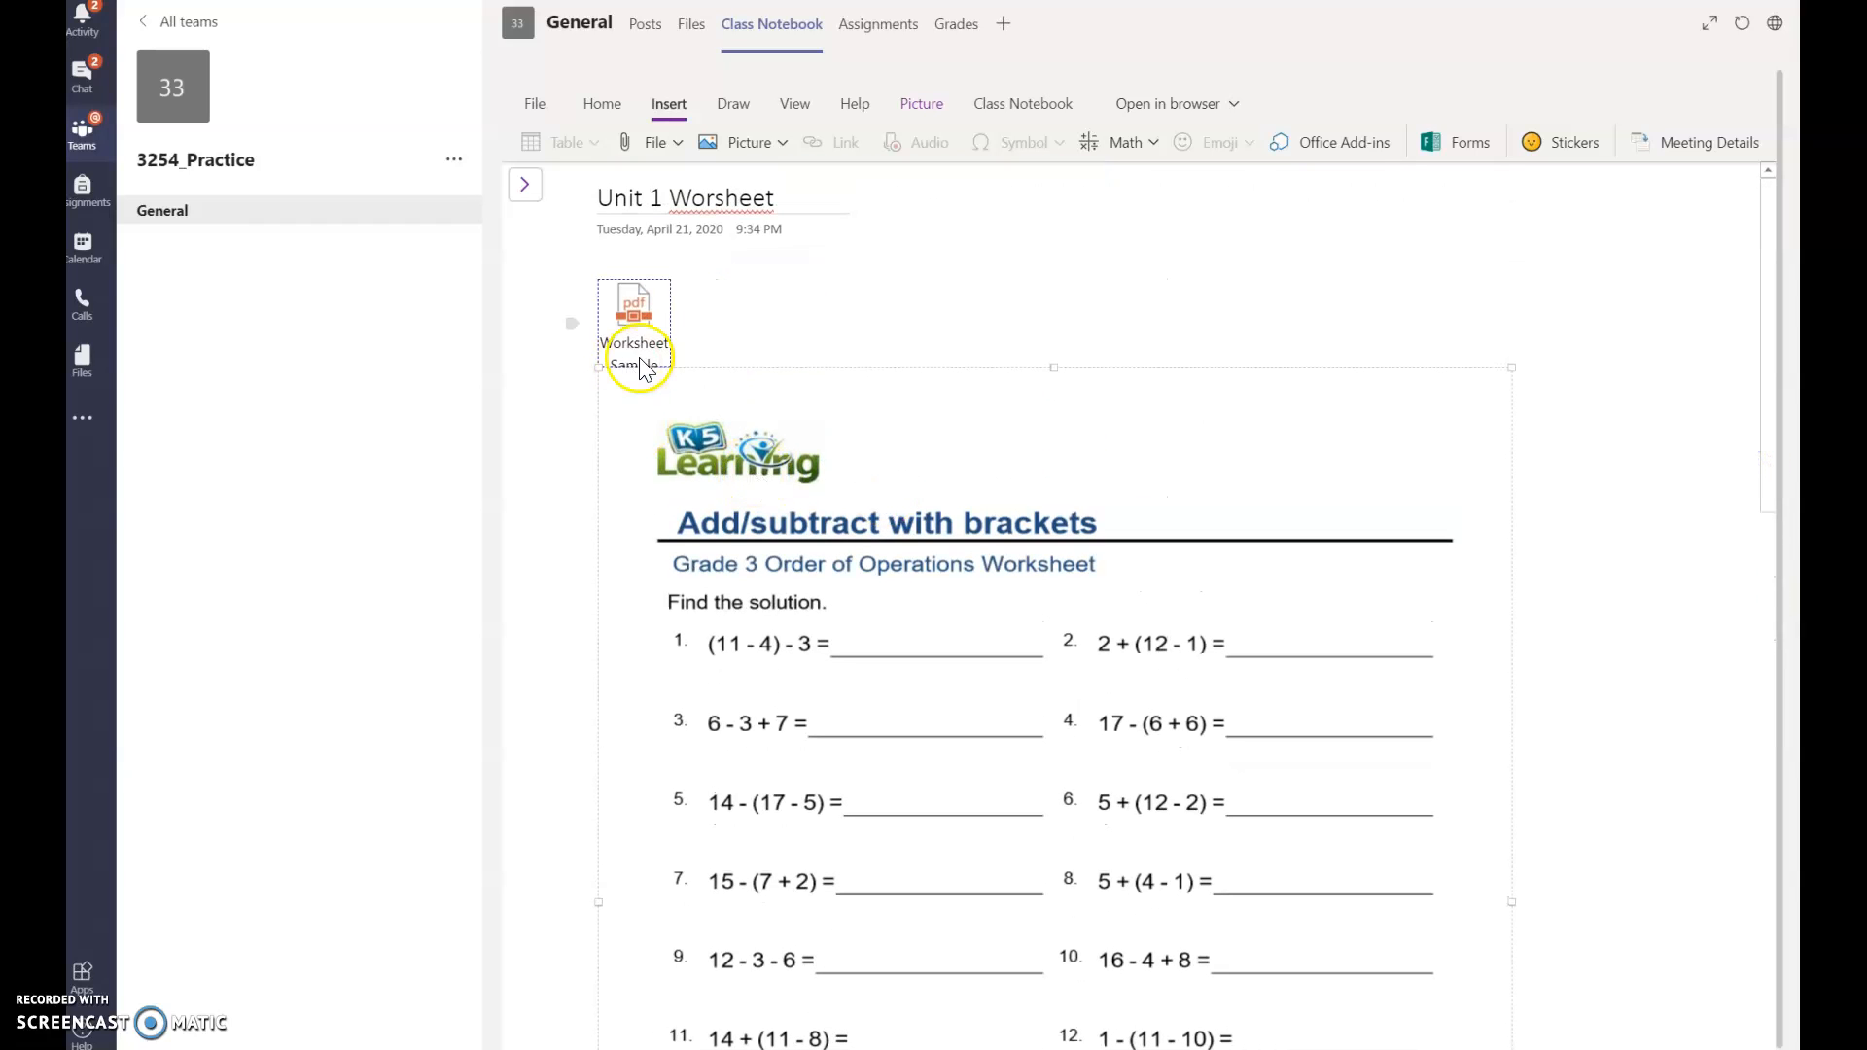
# Step: Try to move and cut the PDF attachment, then dismiss the cannot-cut warning
pyautogui.click(628, 325)
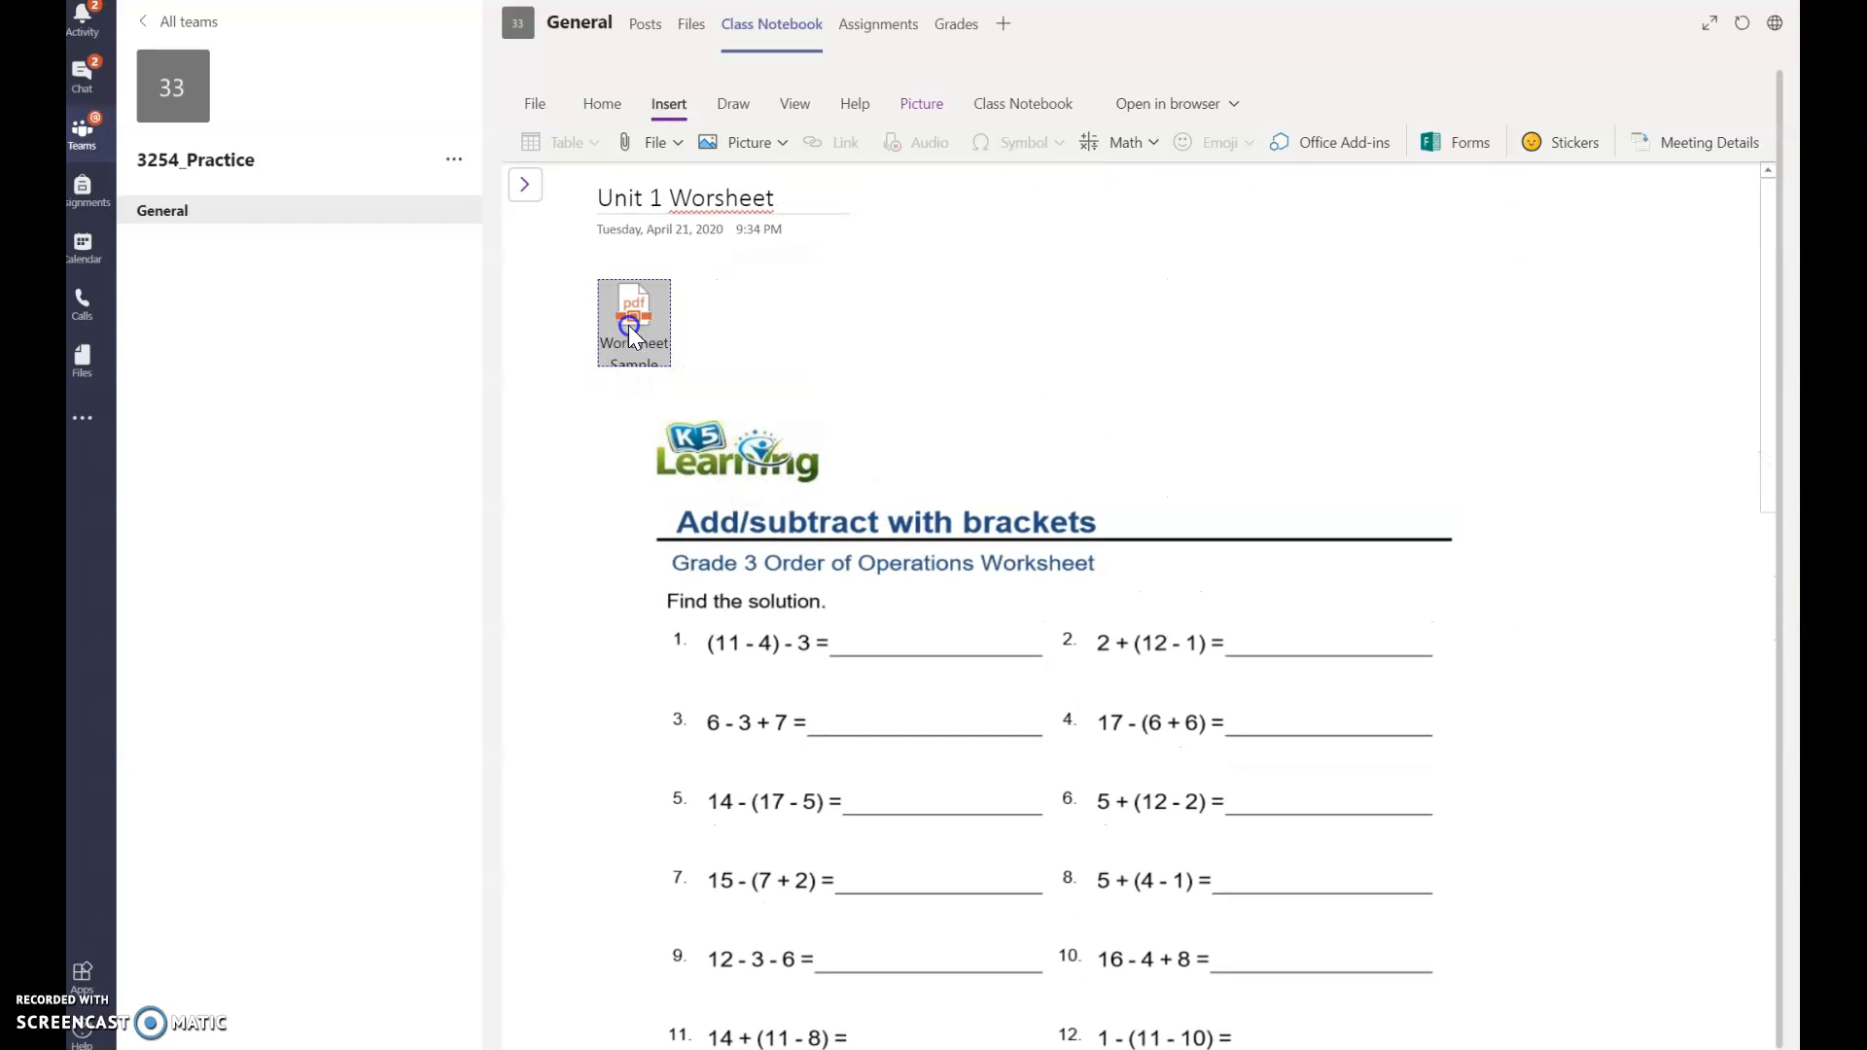
pyautogui.moveTo(625, 307); pyautogui.dragTo(741, 336)
pyautogui.click(621, 324)
pyautogui.rightClick(620, 323)
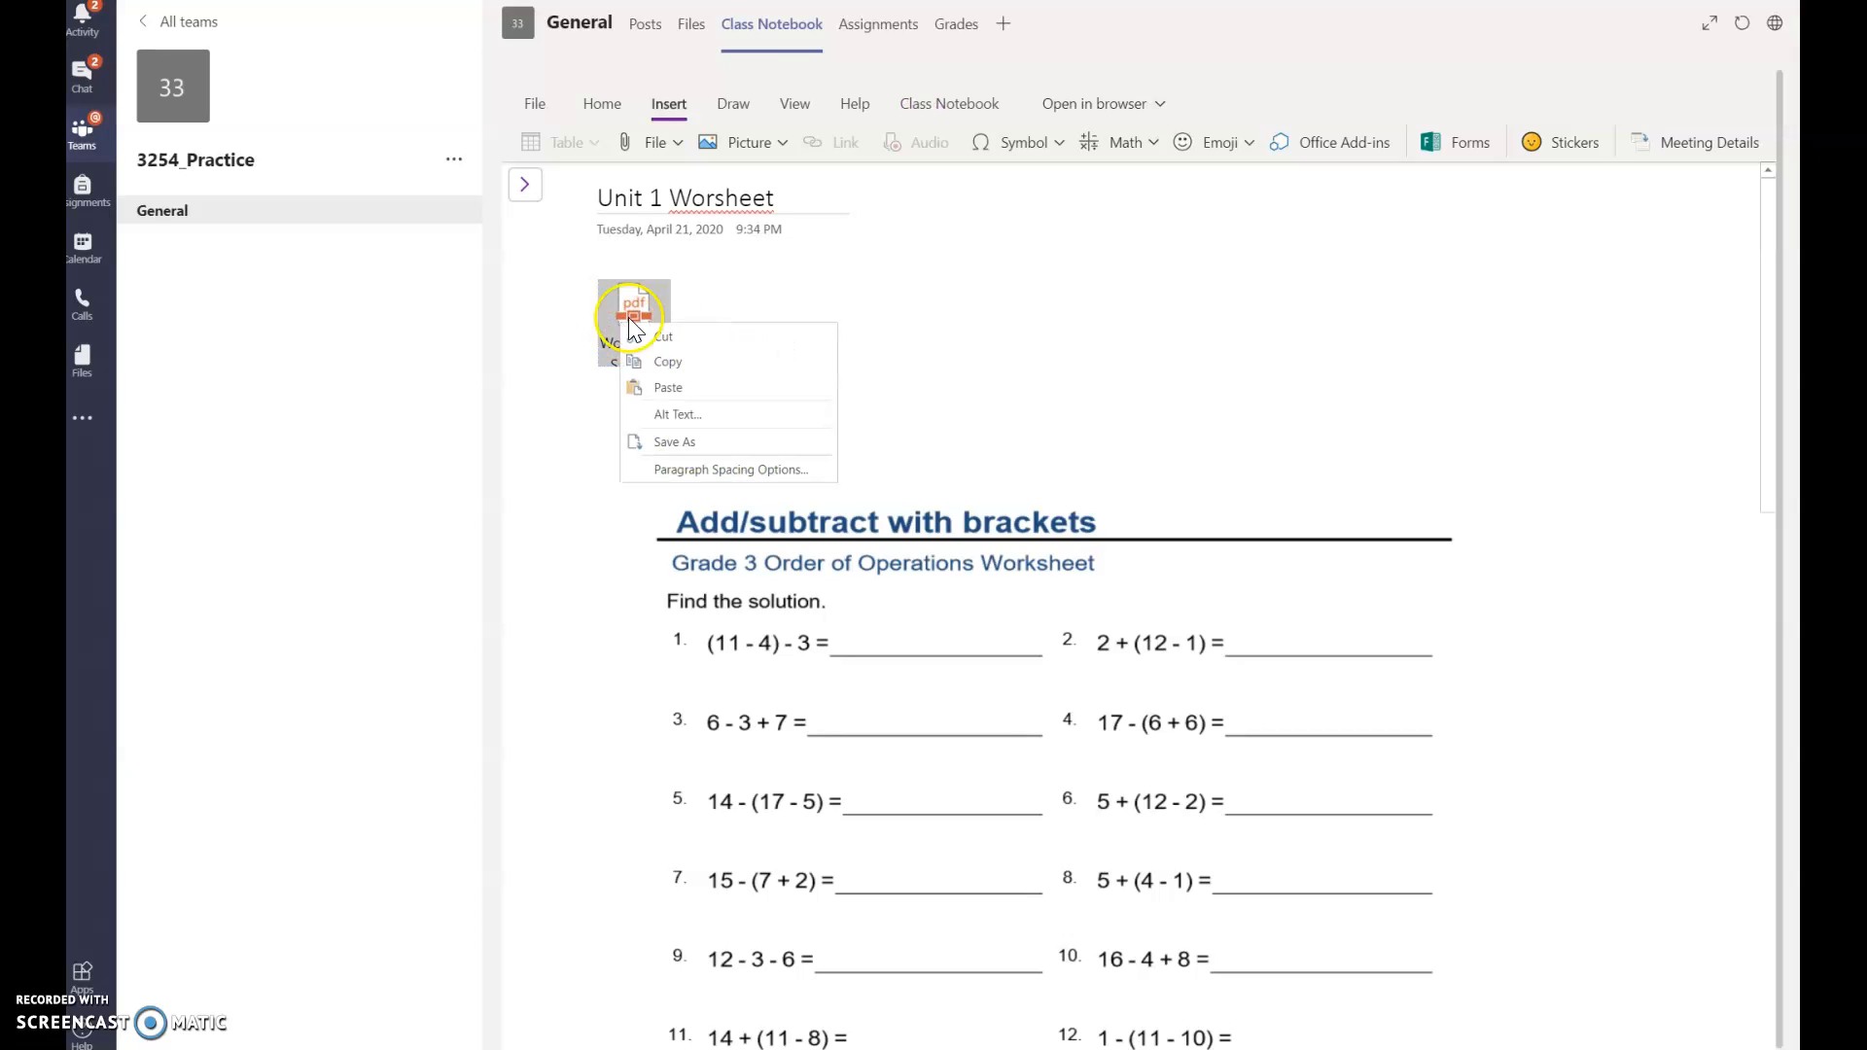
pyautogui.click(739, 297)
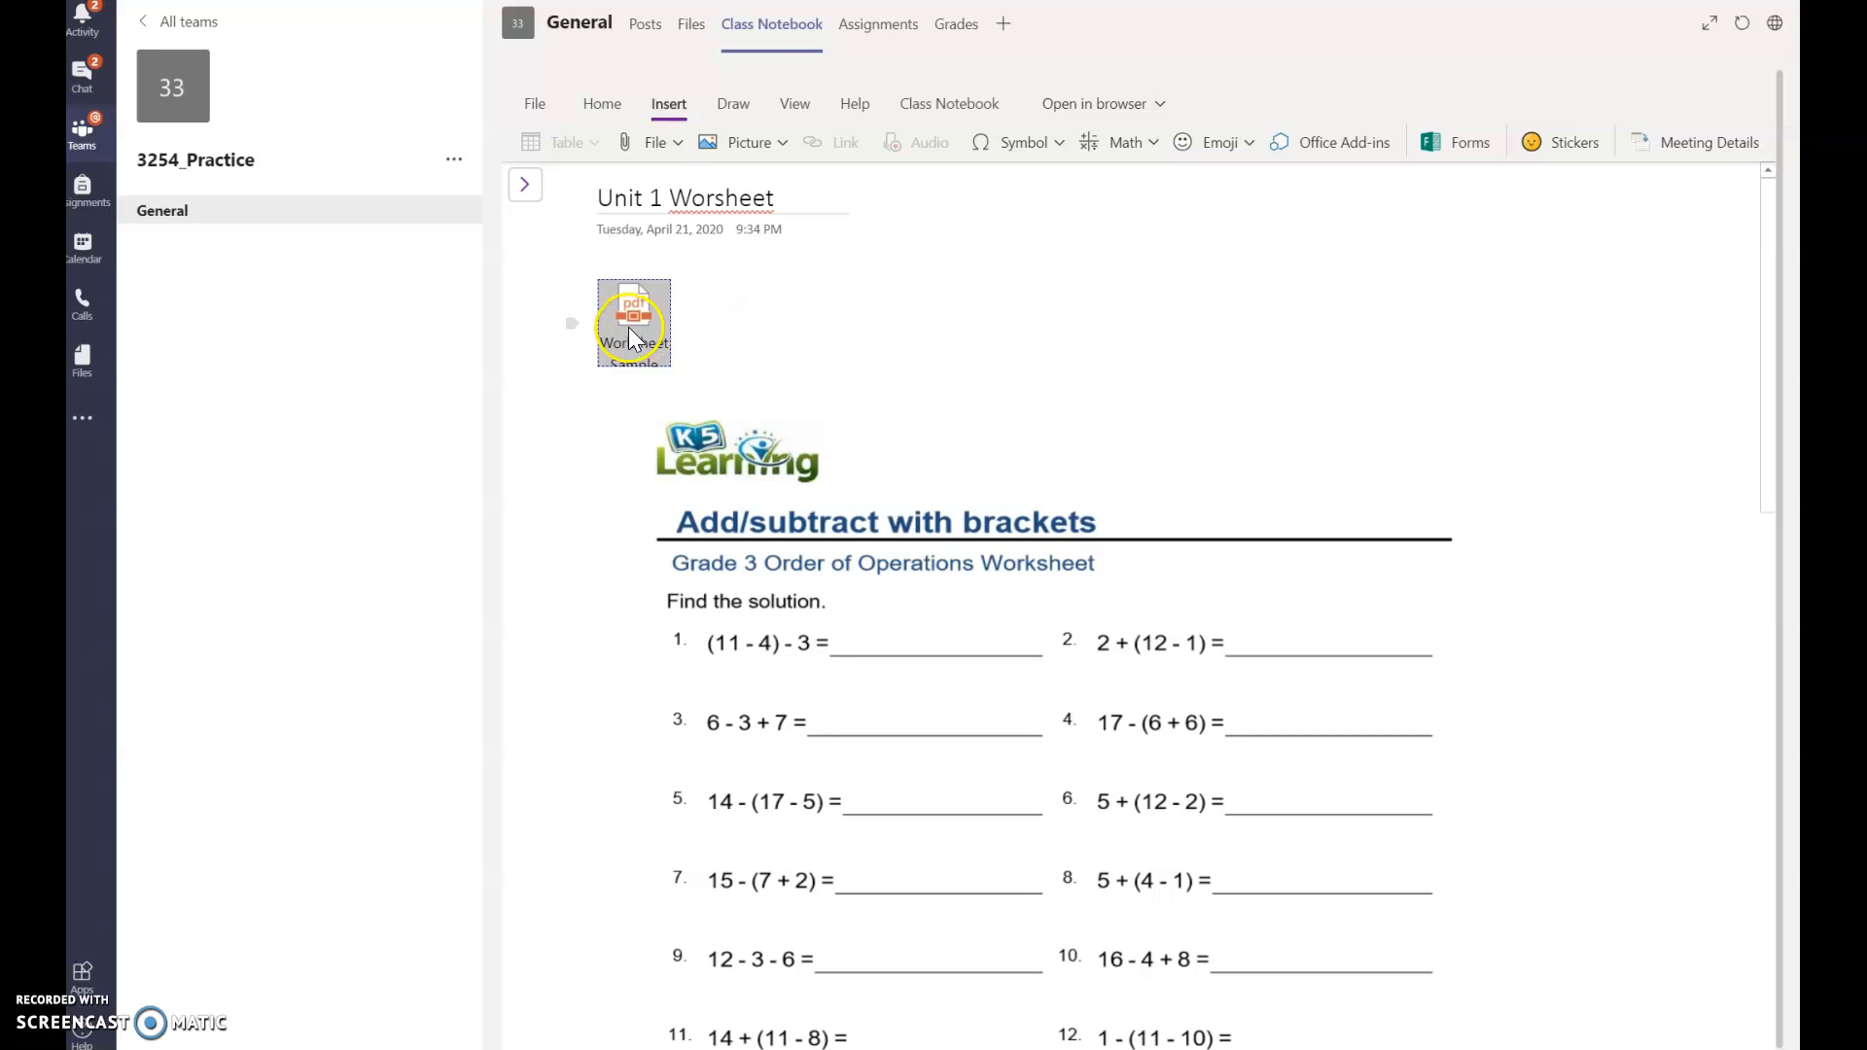
pyautogui.rightClick(629, 327)
pyautogui.click(650, 341)
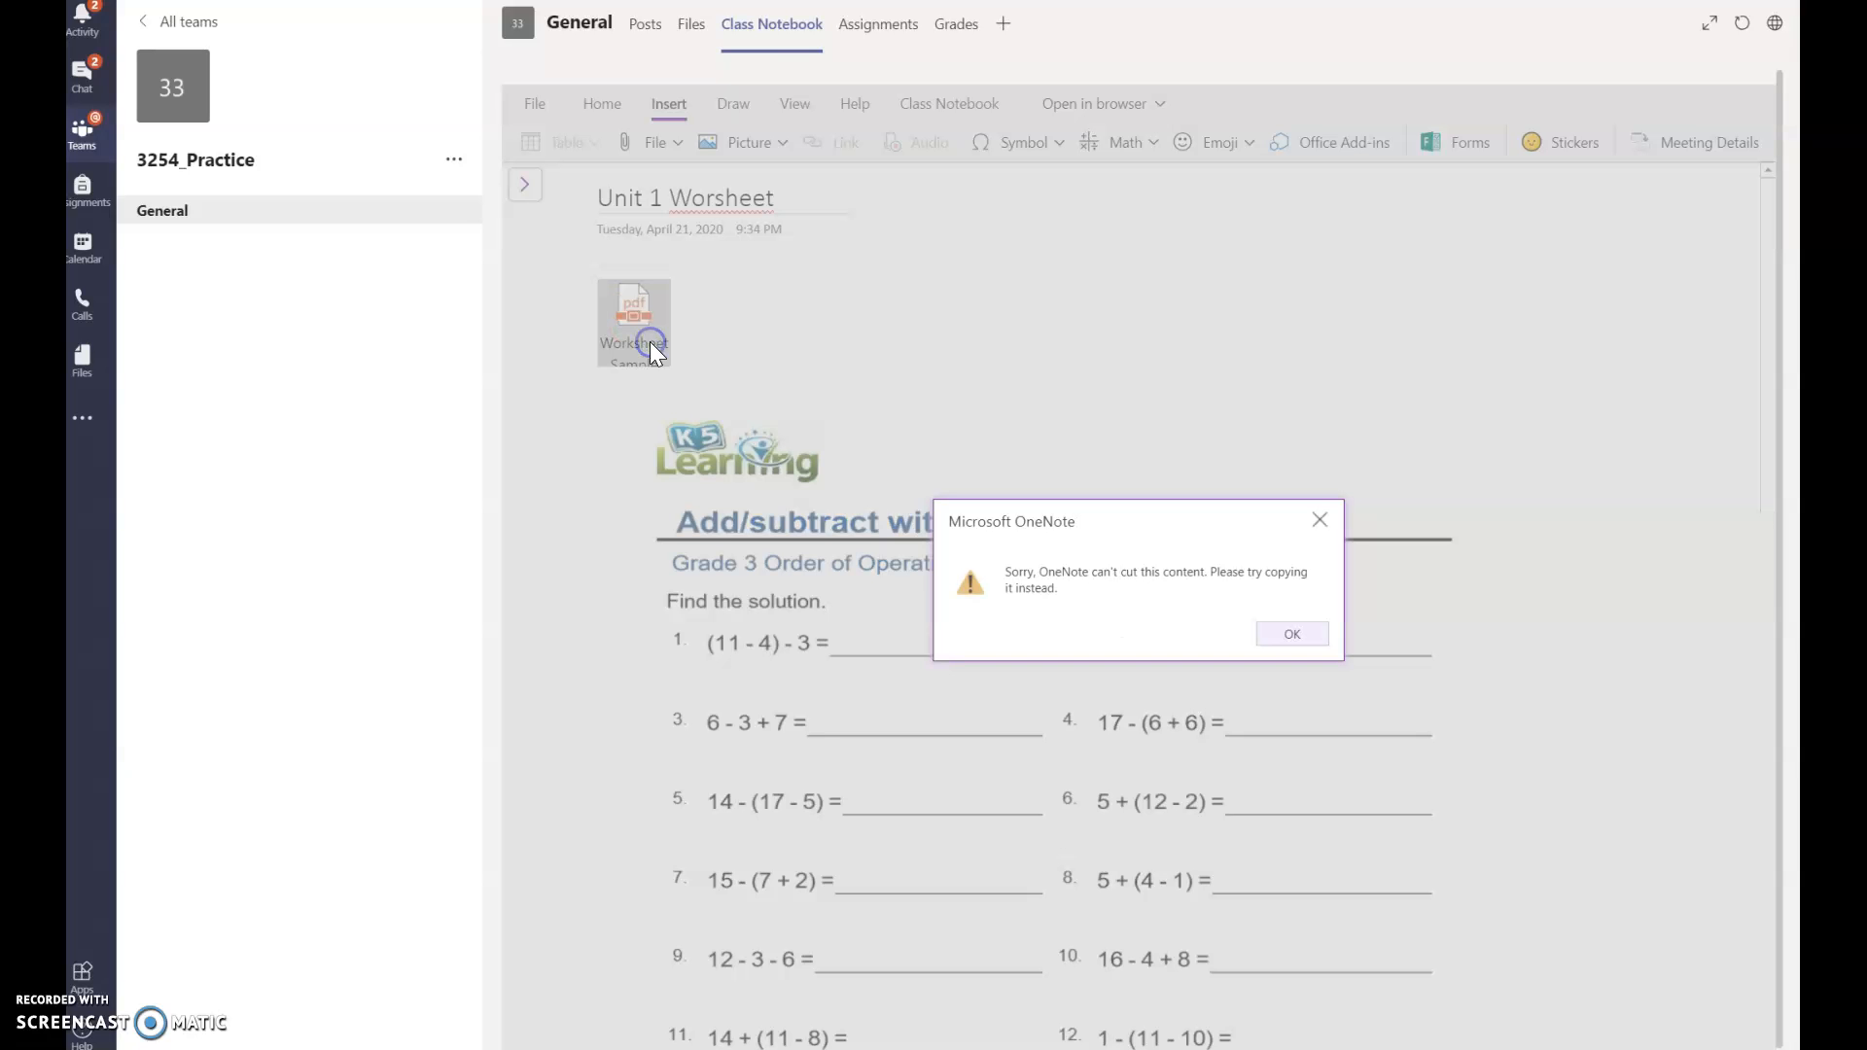
pyautogui.click(1301, 634)
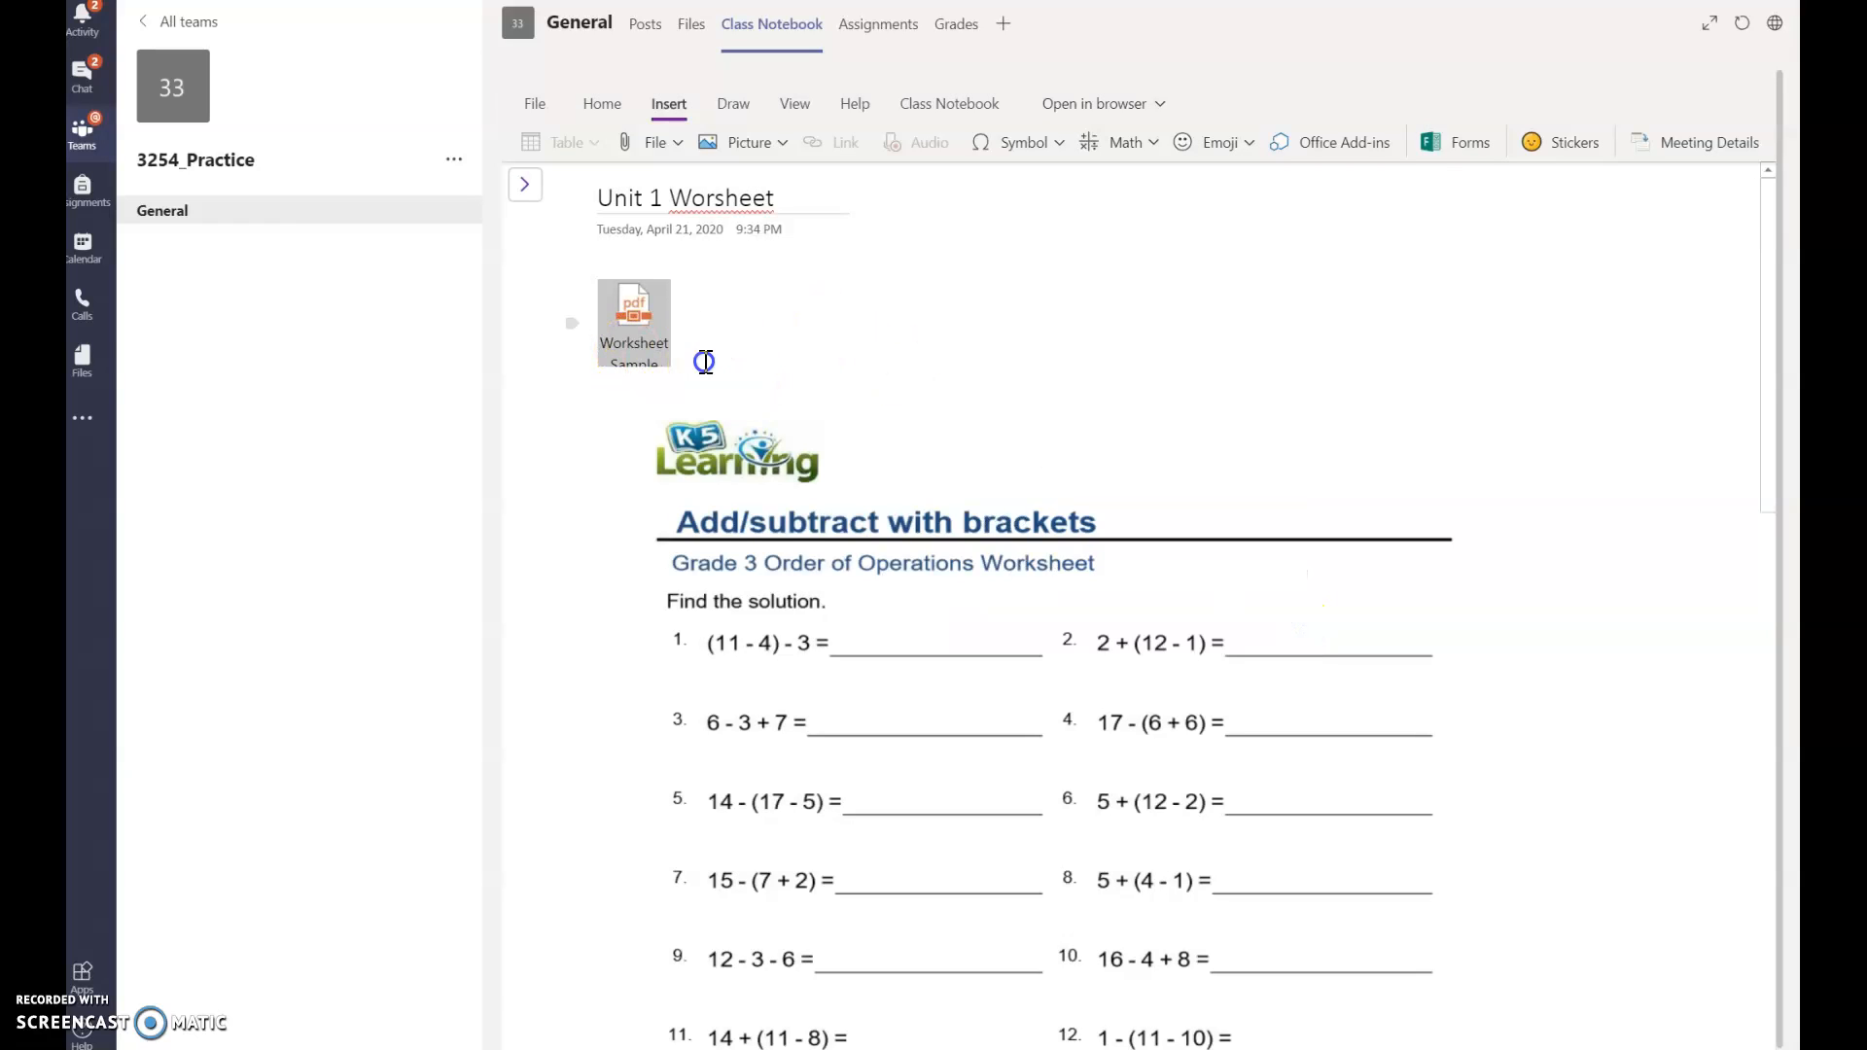
# Step: Deselect the printout and leave the empty note container, keeping the page layout
pyautogui.click(756, 516)
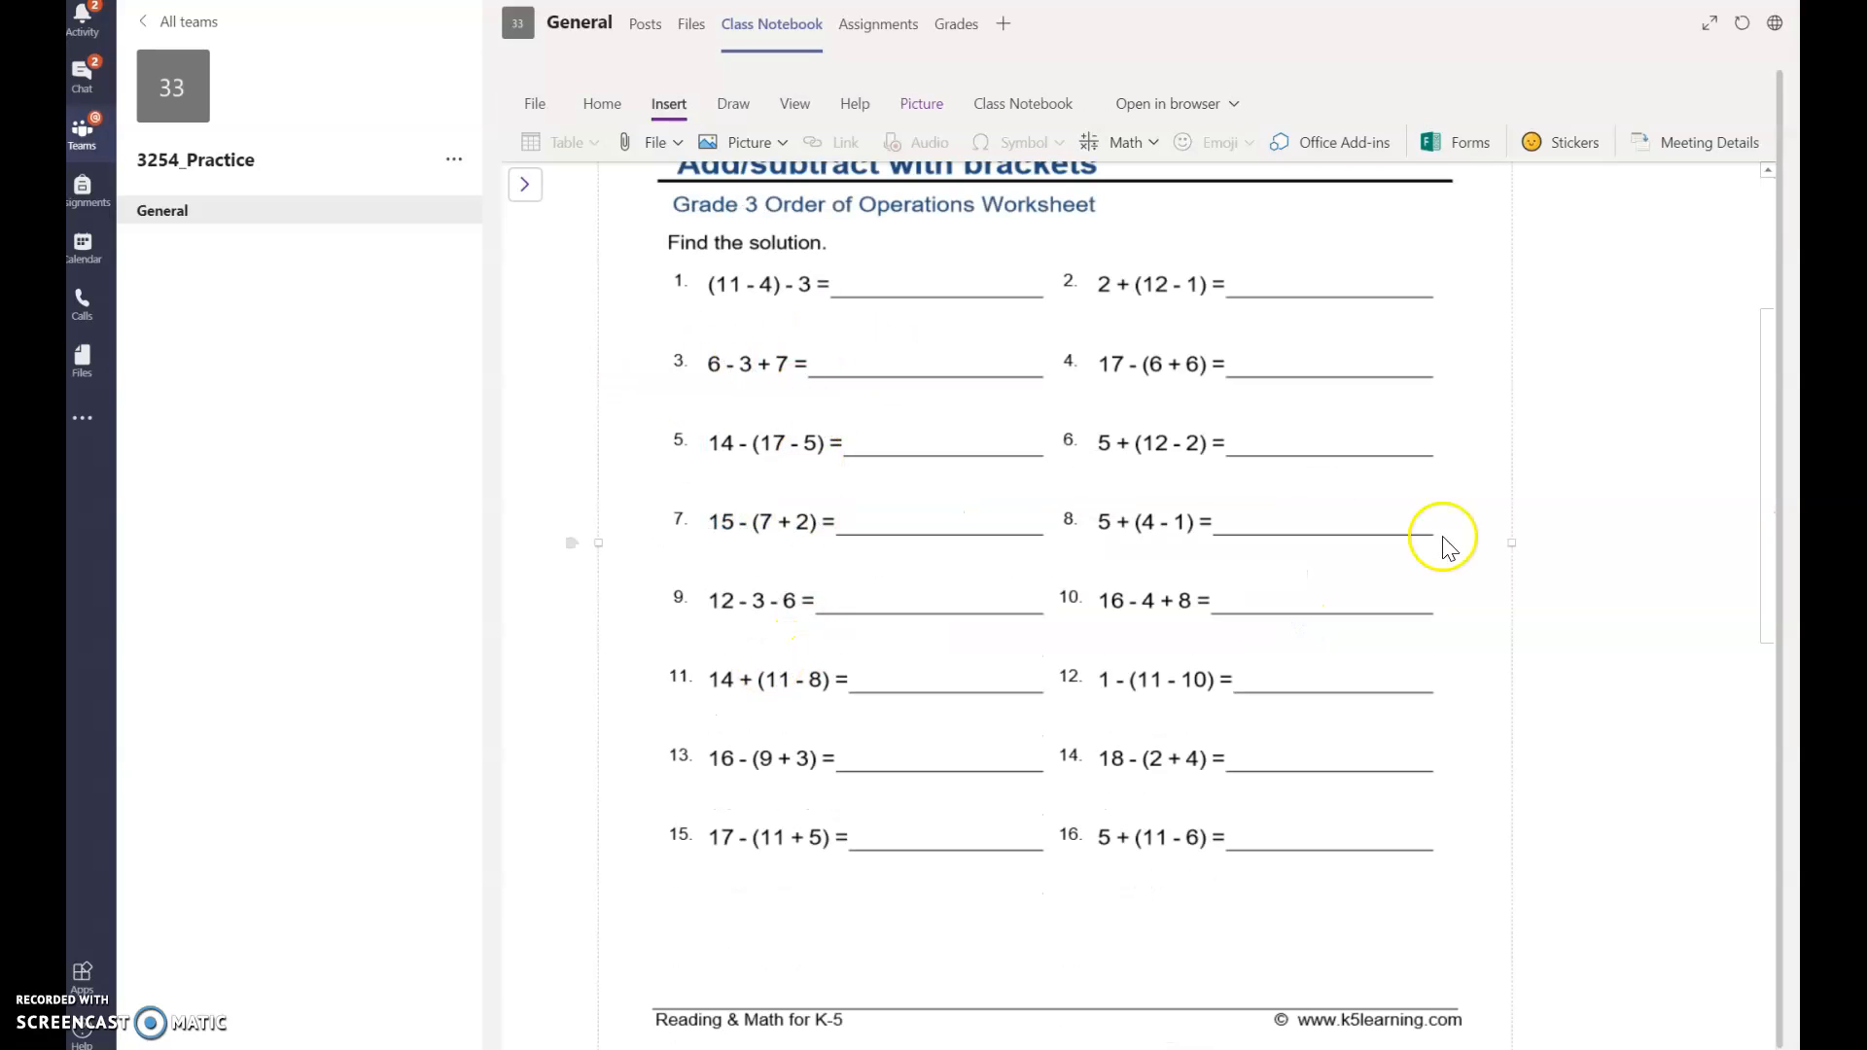
pyautogui.click(1653, 544)
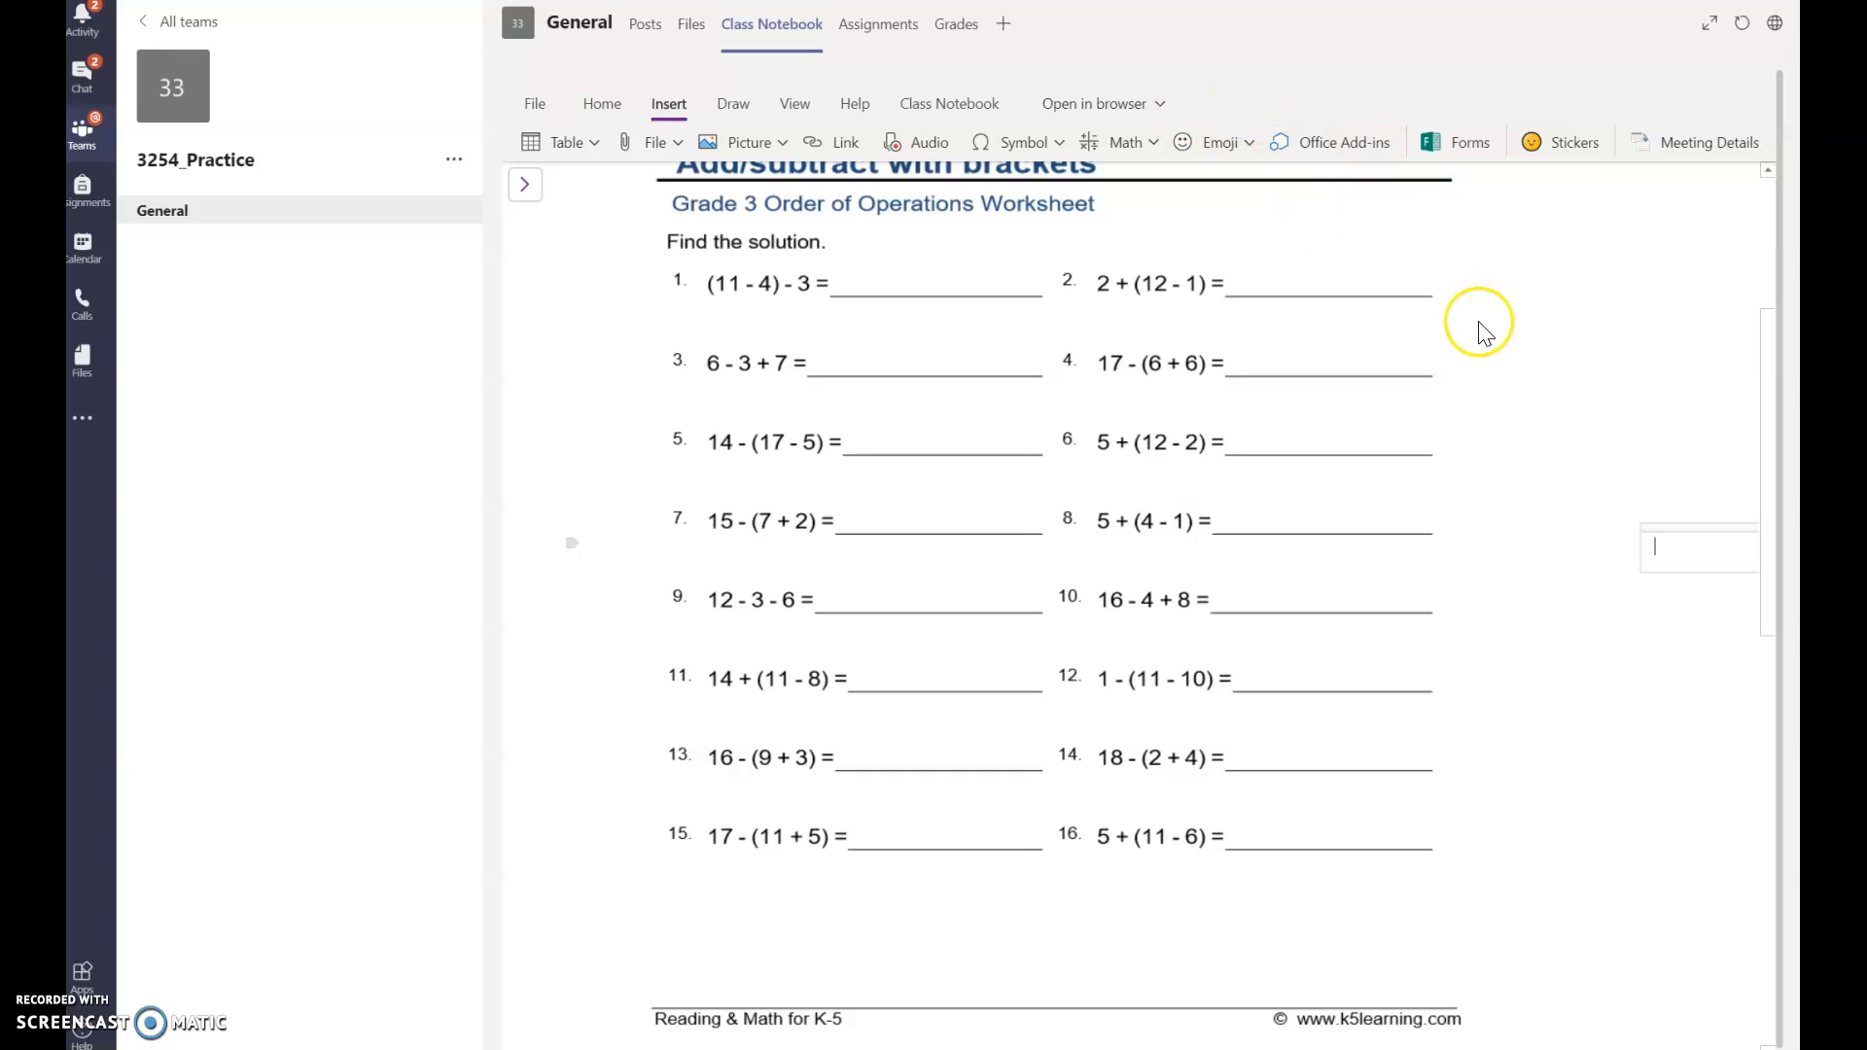
pyautogui.click(1758, 340)
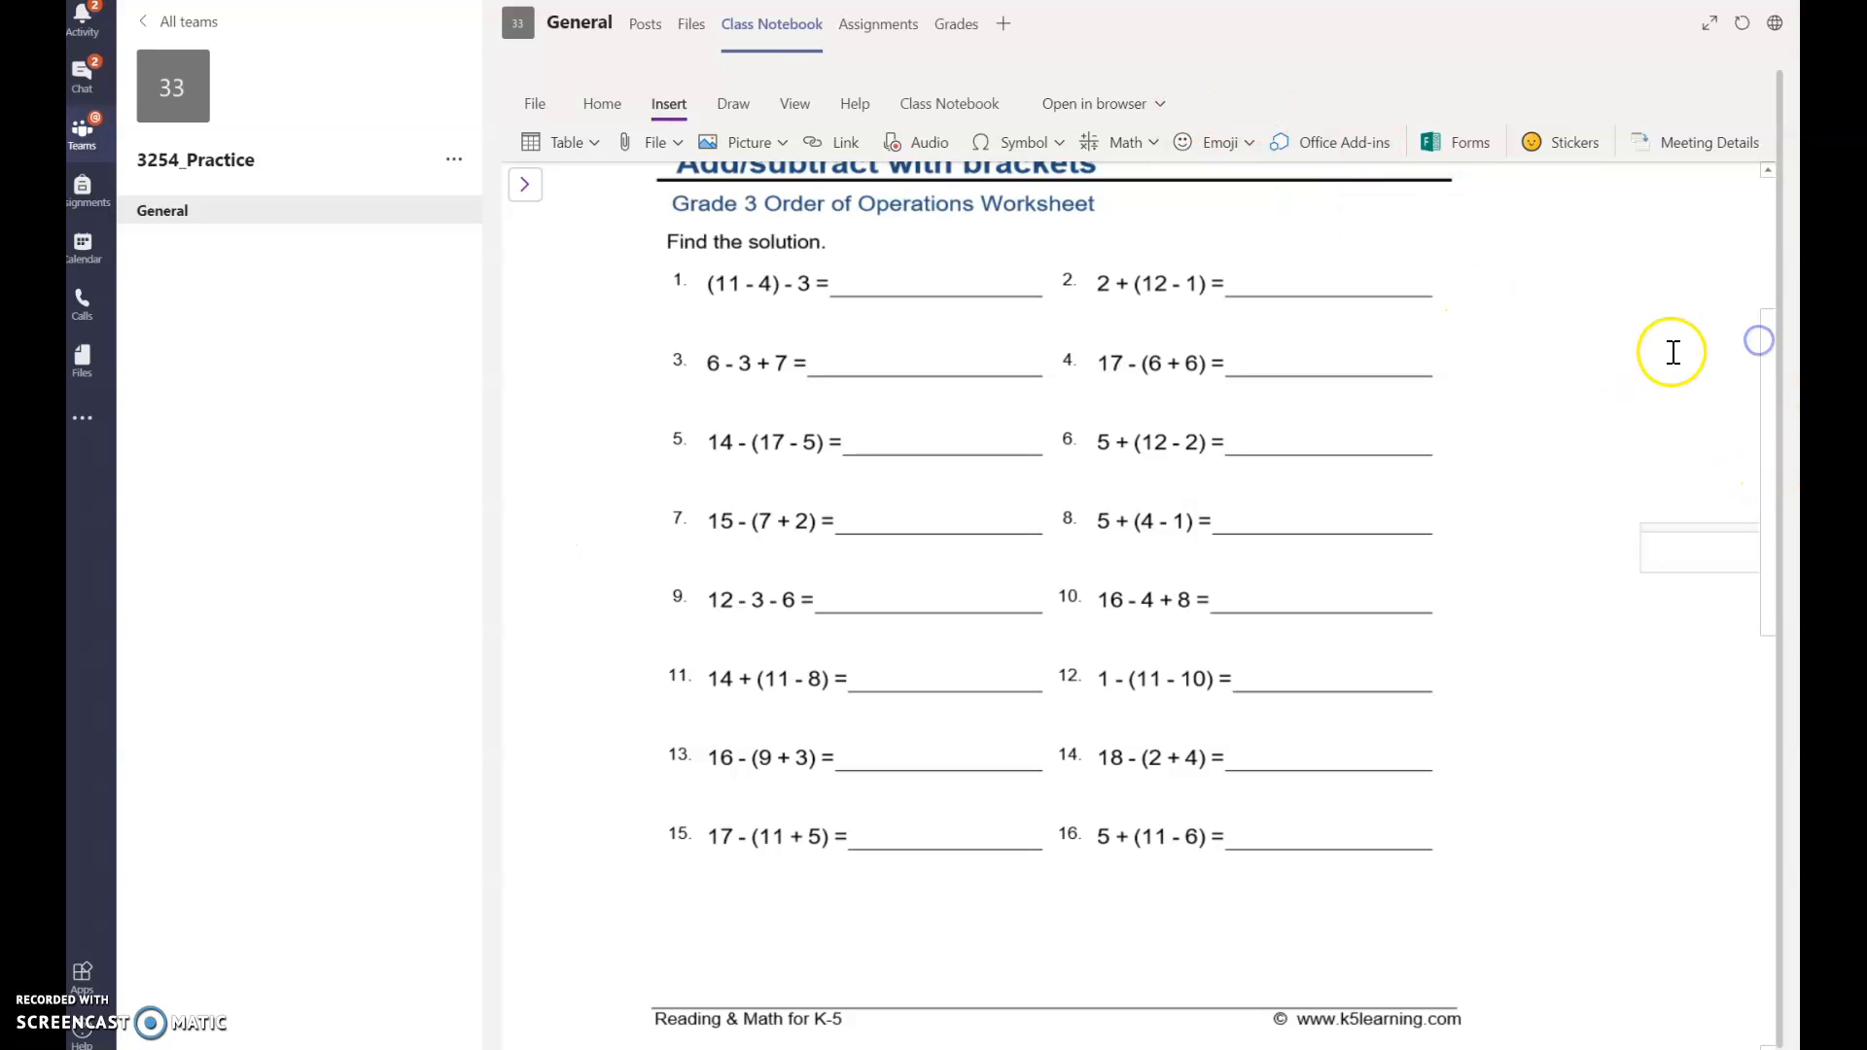
pyautogui.moveTo(1774, 449); pyautogui.dragTo(1758, 366)
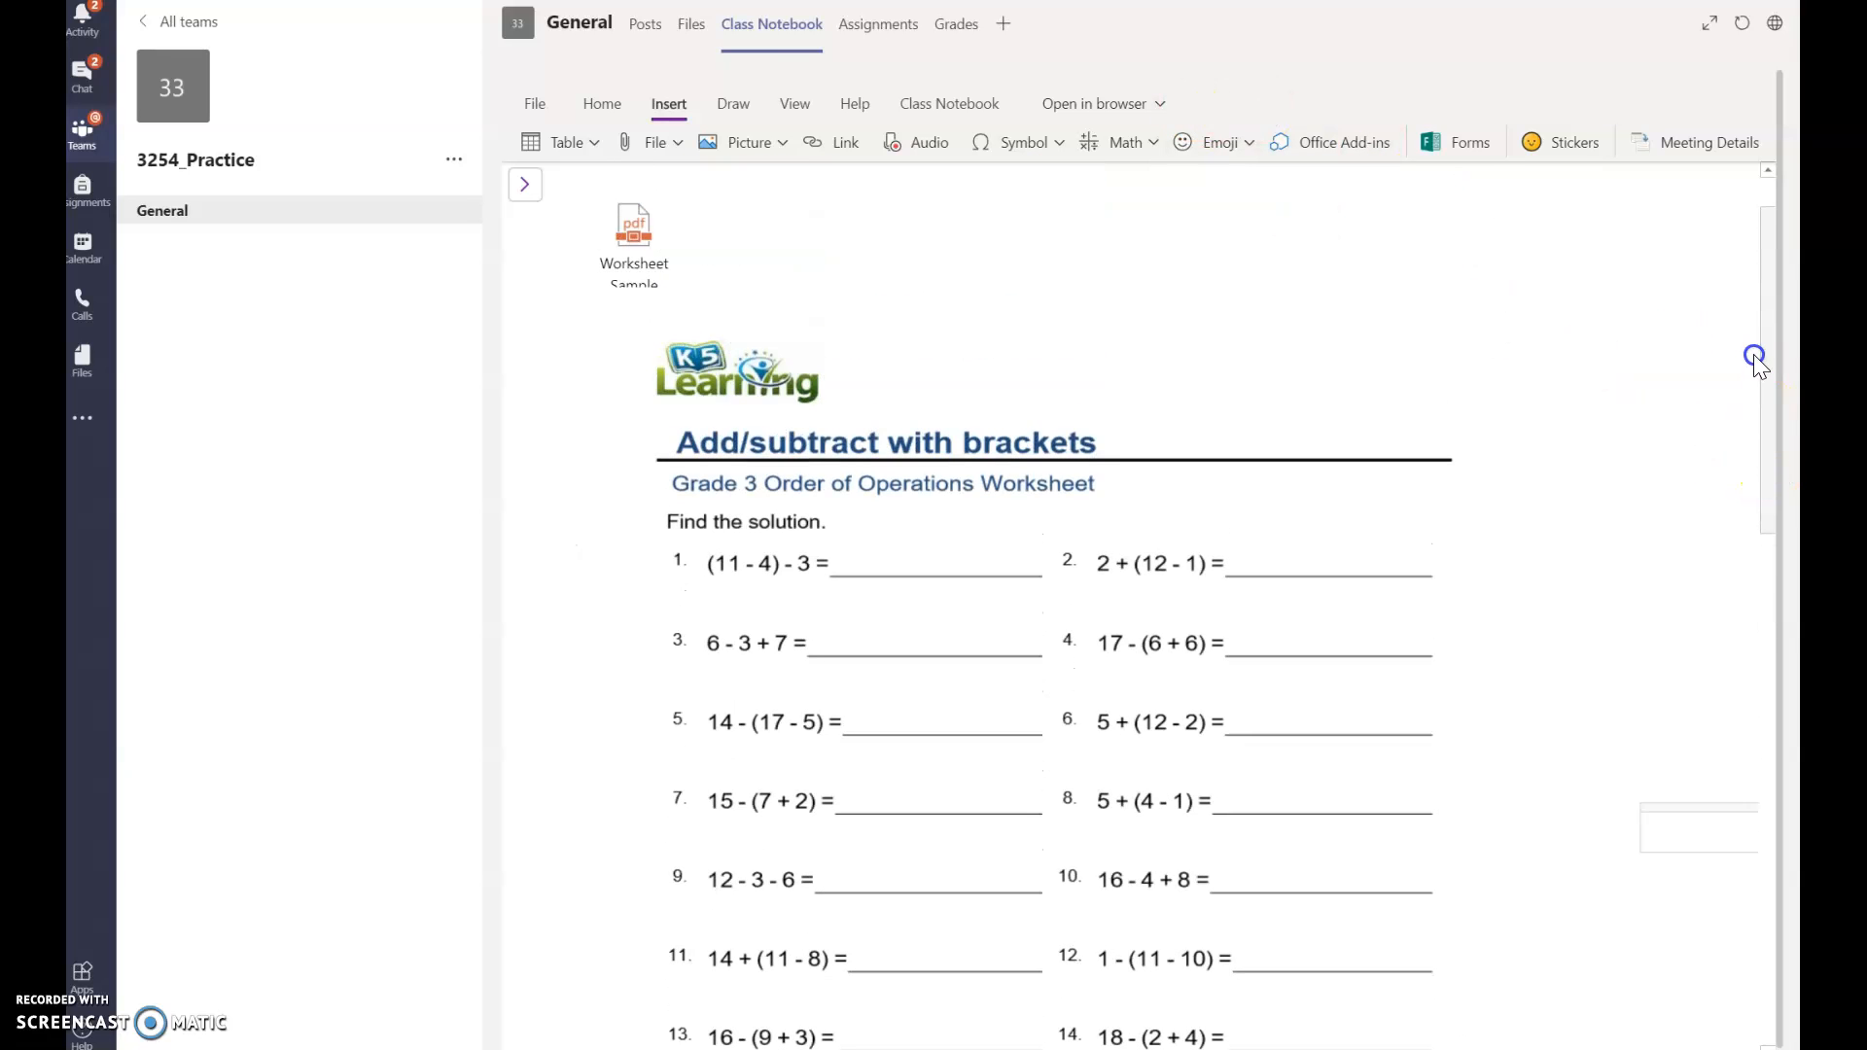
# Step: With the Draw tab's black pen, ink 13 on question 2's answer line
pyautogui.click(736, 107)
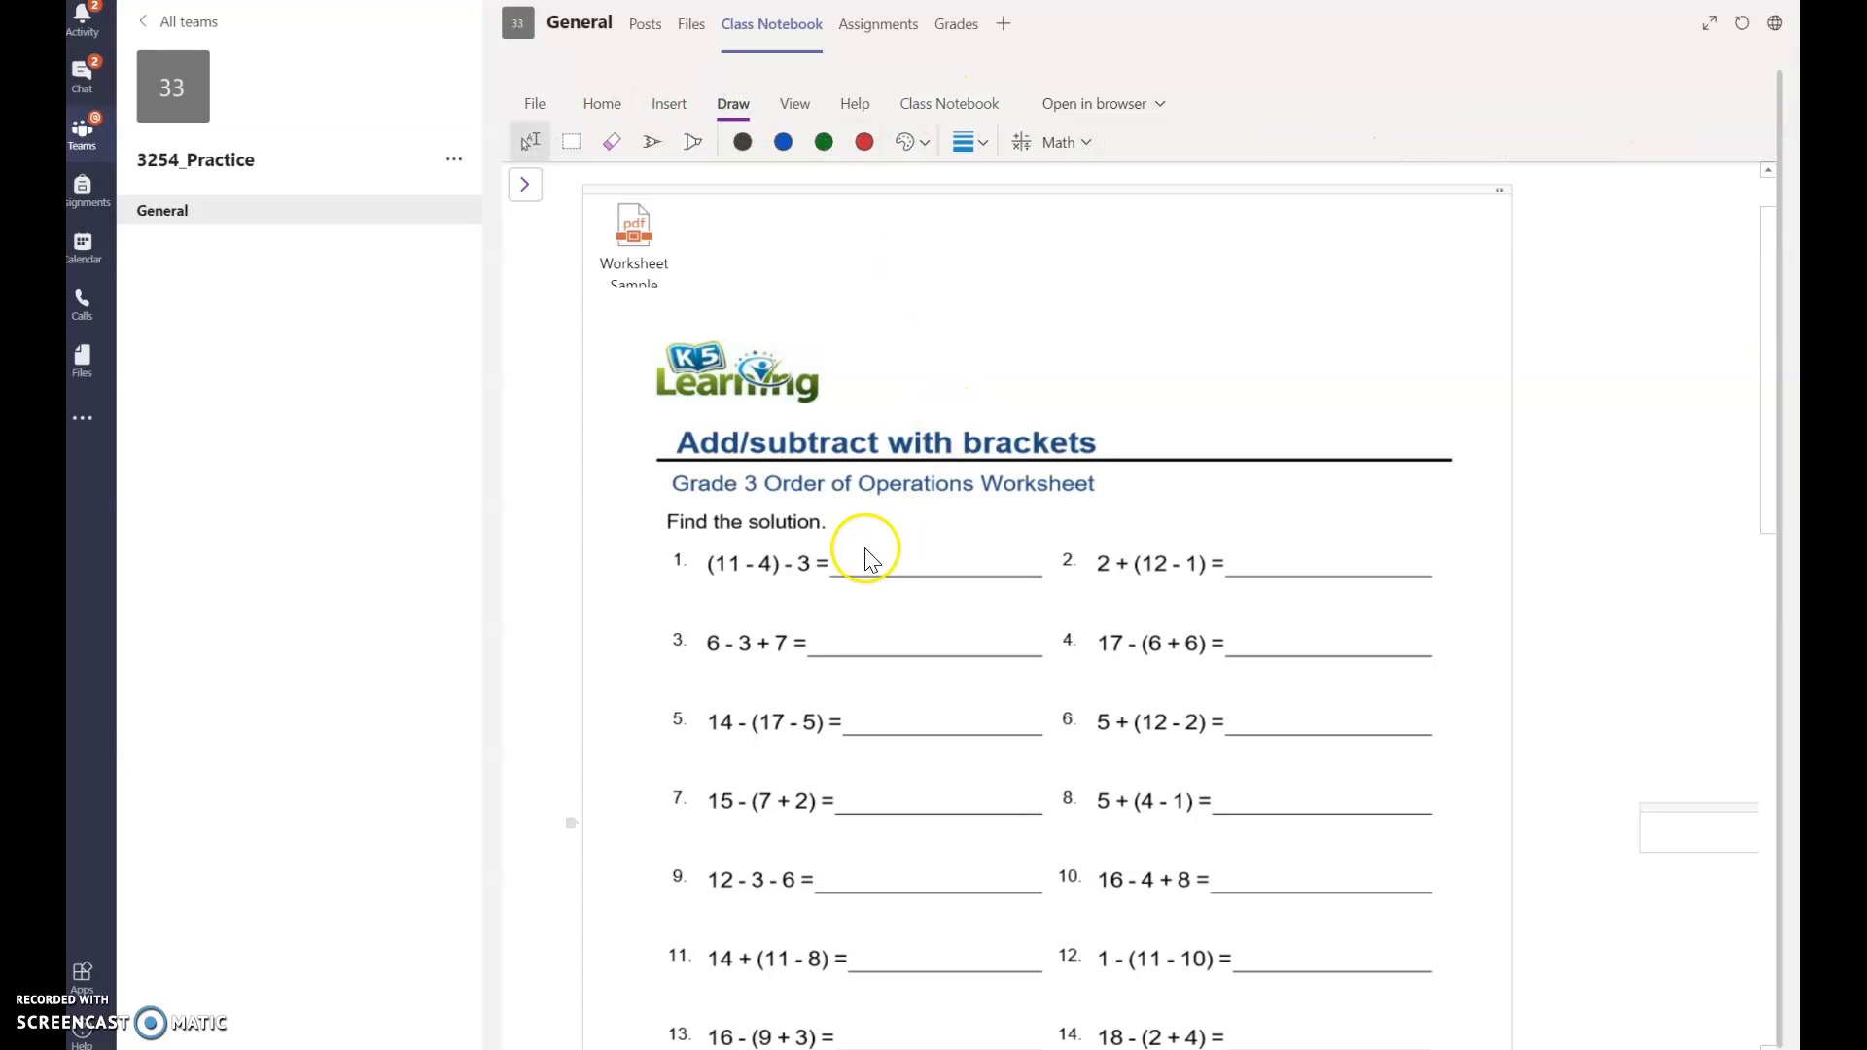
pyautogui.click(743, 144)
pyautogui.click(652, 146)
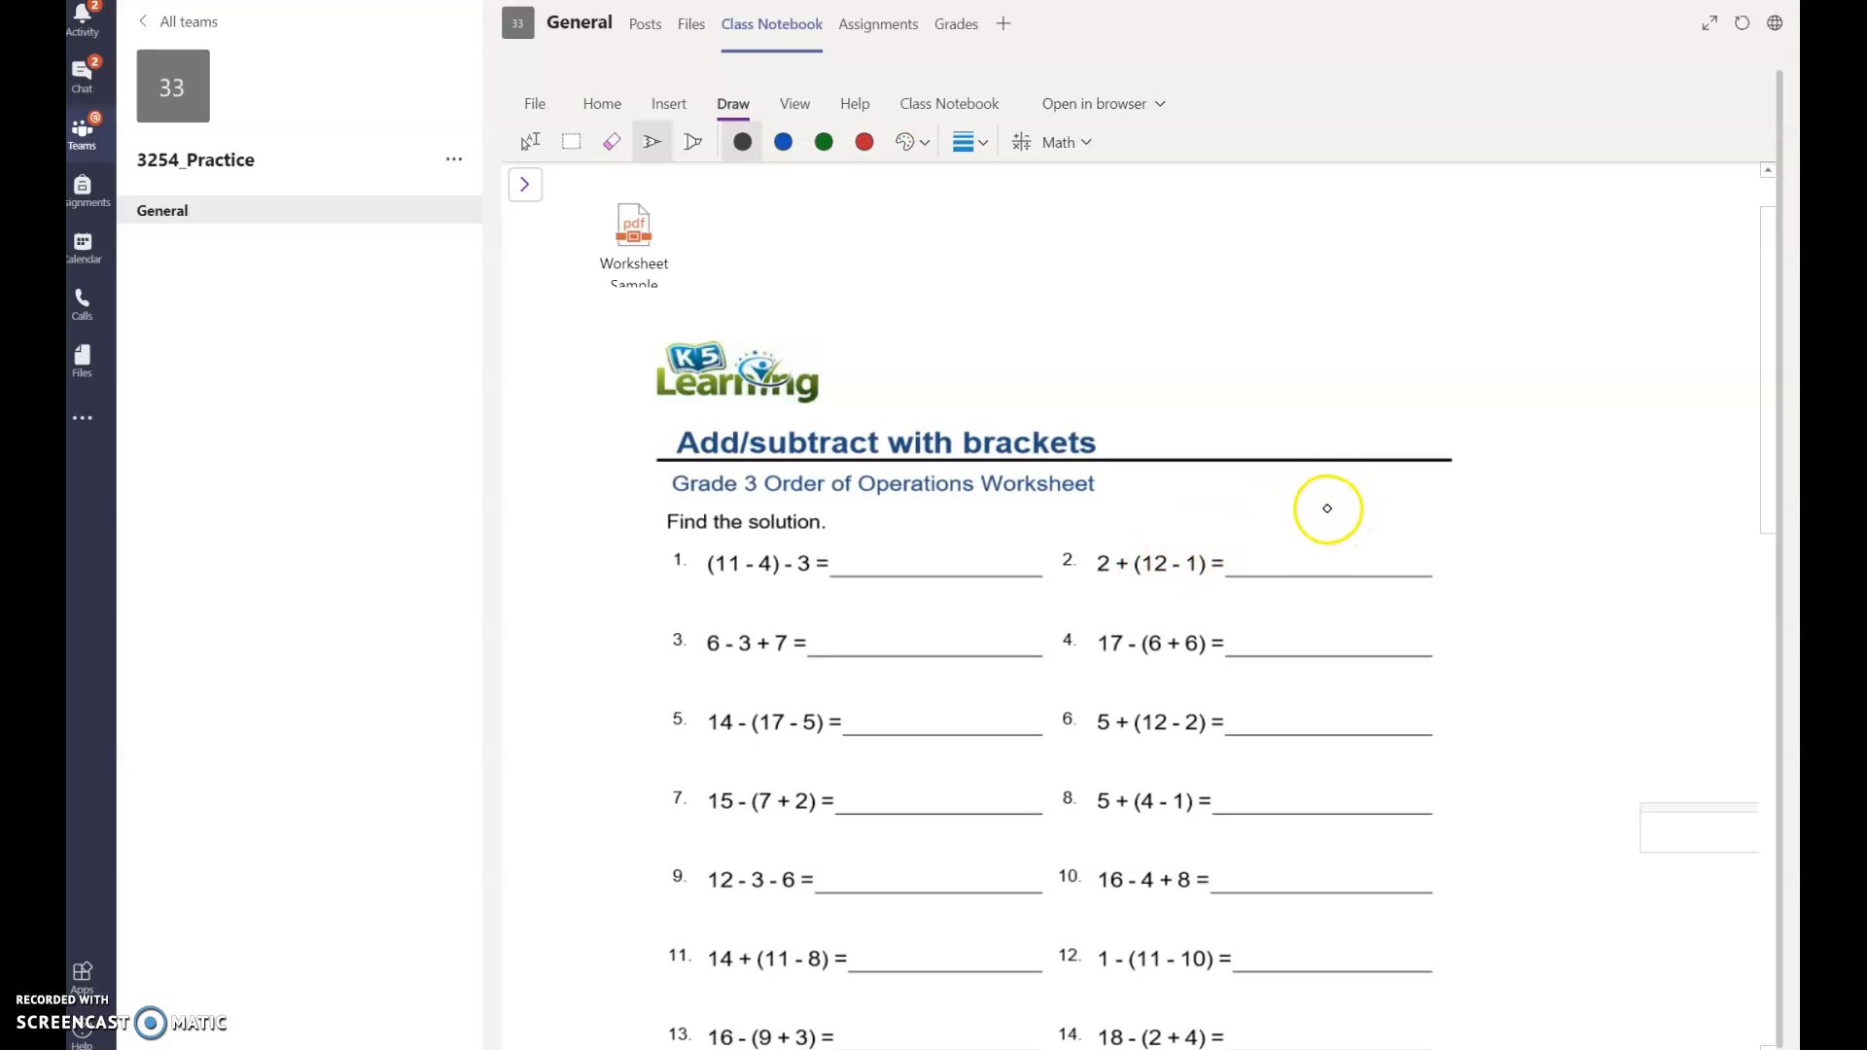
pyautogui.moveTo(1295, 522)
pyautogui.mouseDown()
pyautogui.moveTo(1295, 569)
pyautogui.moveTo(1331, 522)
pyautogui.moveTo(1321, 545)
pyautogui.moveTo(1354, 549)
pyautogui.moveTo(1316, 567)
pyautogui.mouseUp()
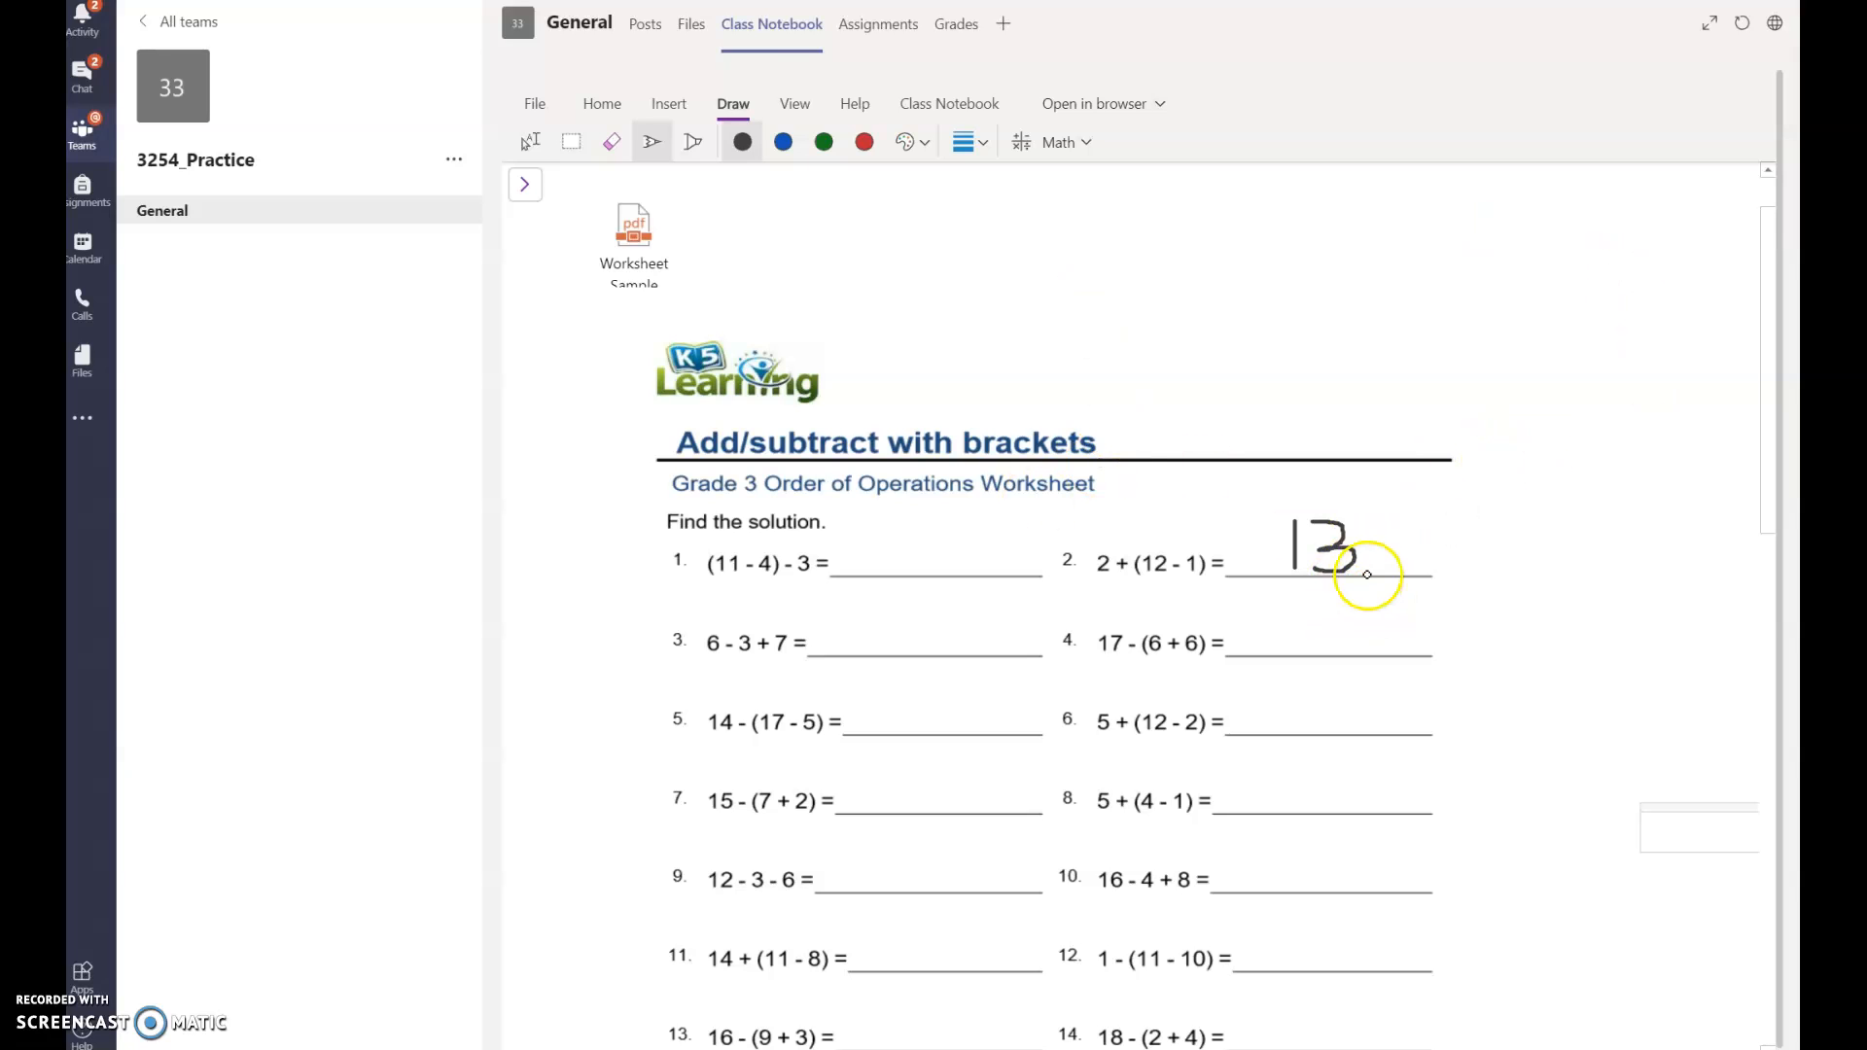
pyautogui.moveTo(1771, 481); pyautogui.dragTo(1779, 400)
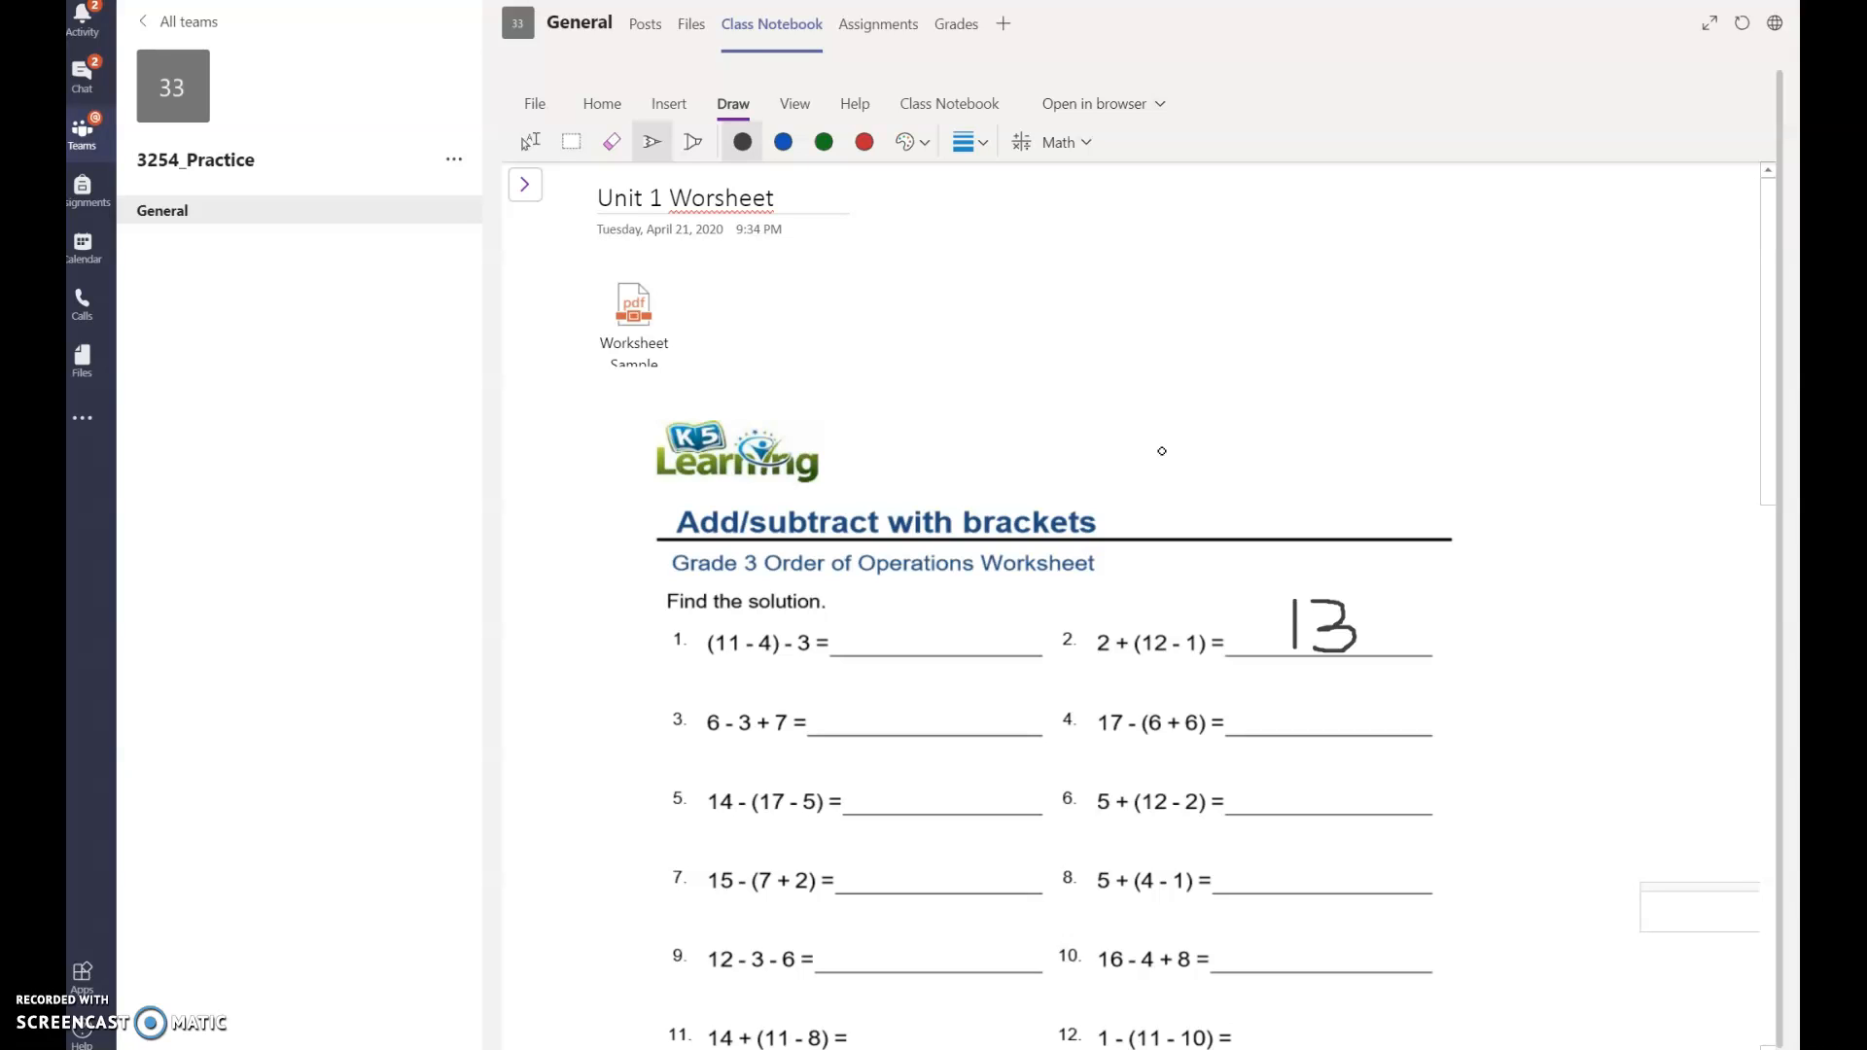
# Step: Insert the missing 'k' so the page title reads 'Unit 1 Worksheet'
pyautogui.click(718, 201)
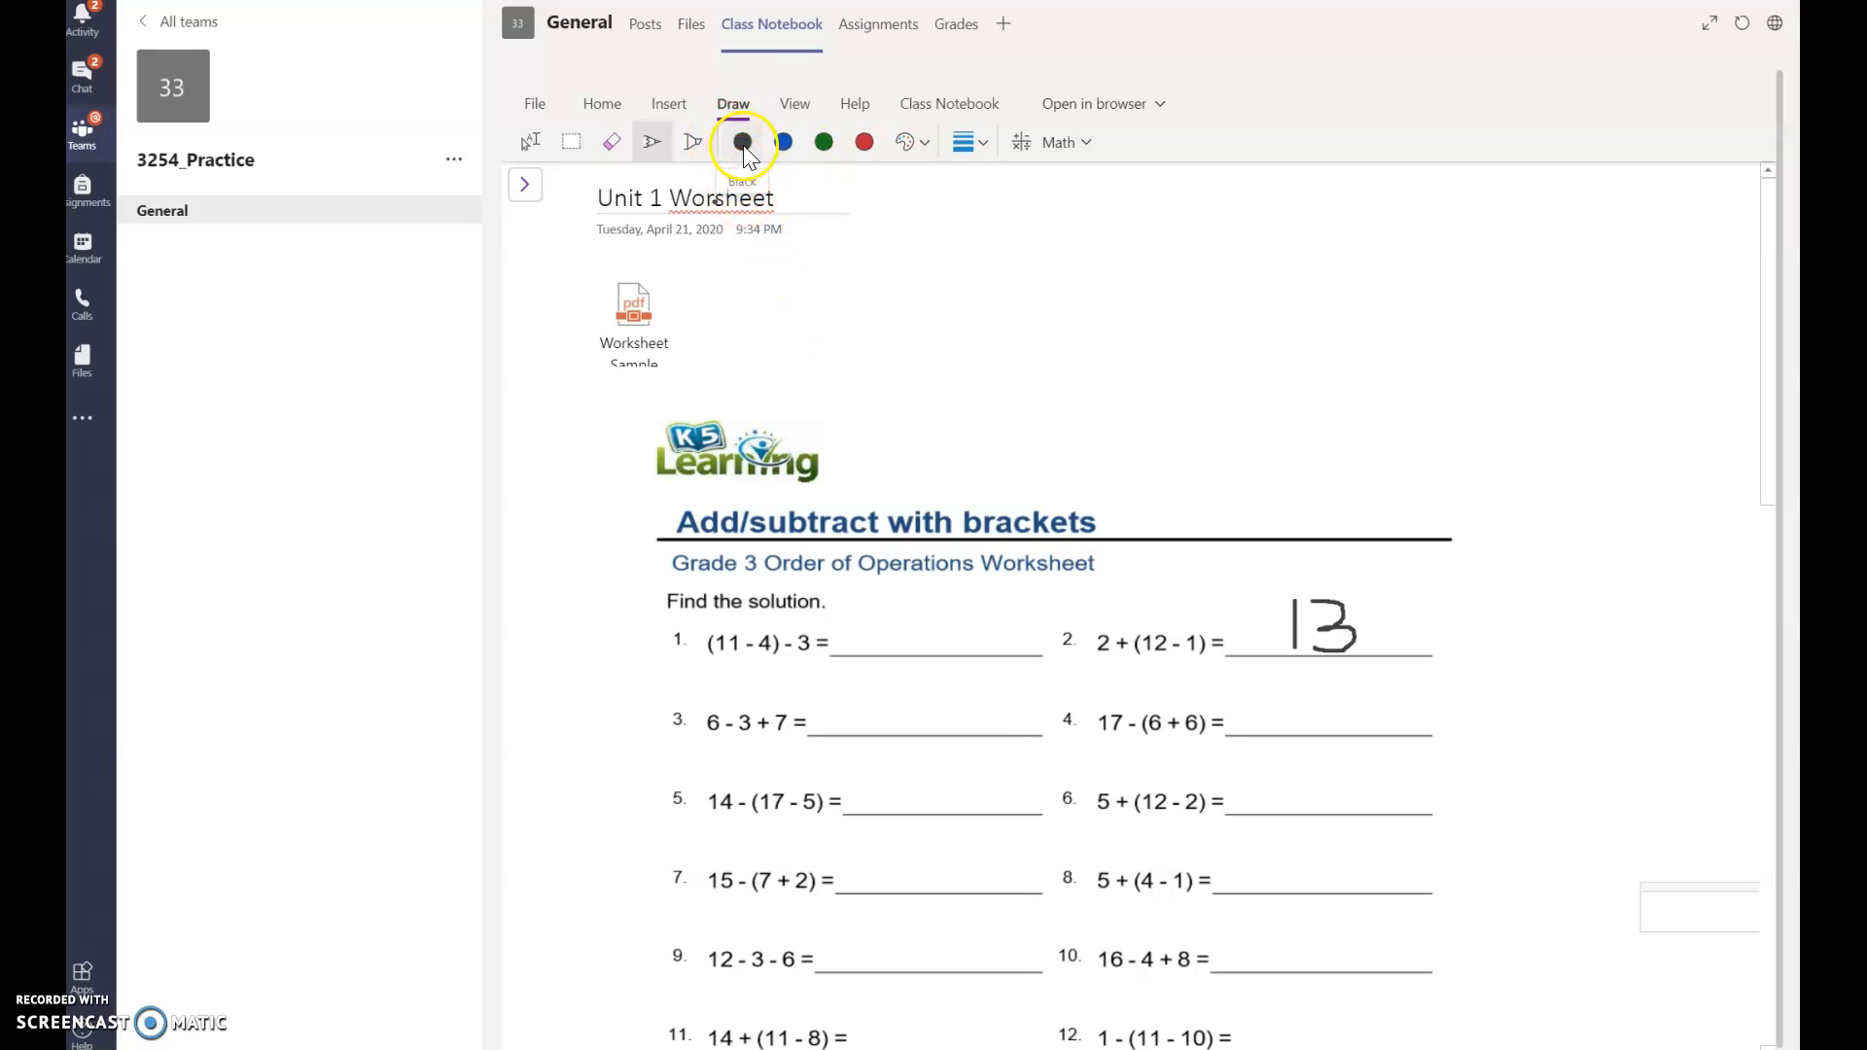
pyautogui.click(529, 144)
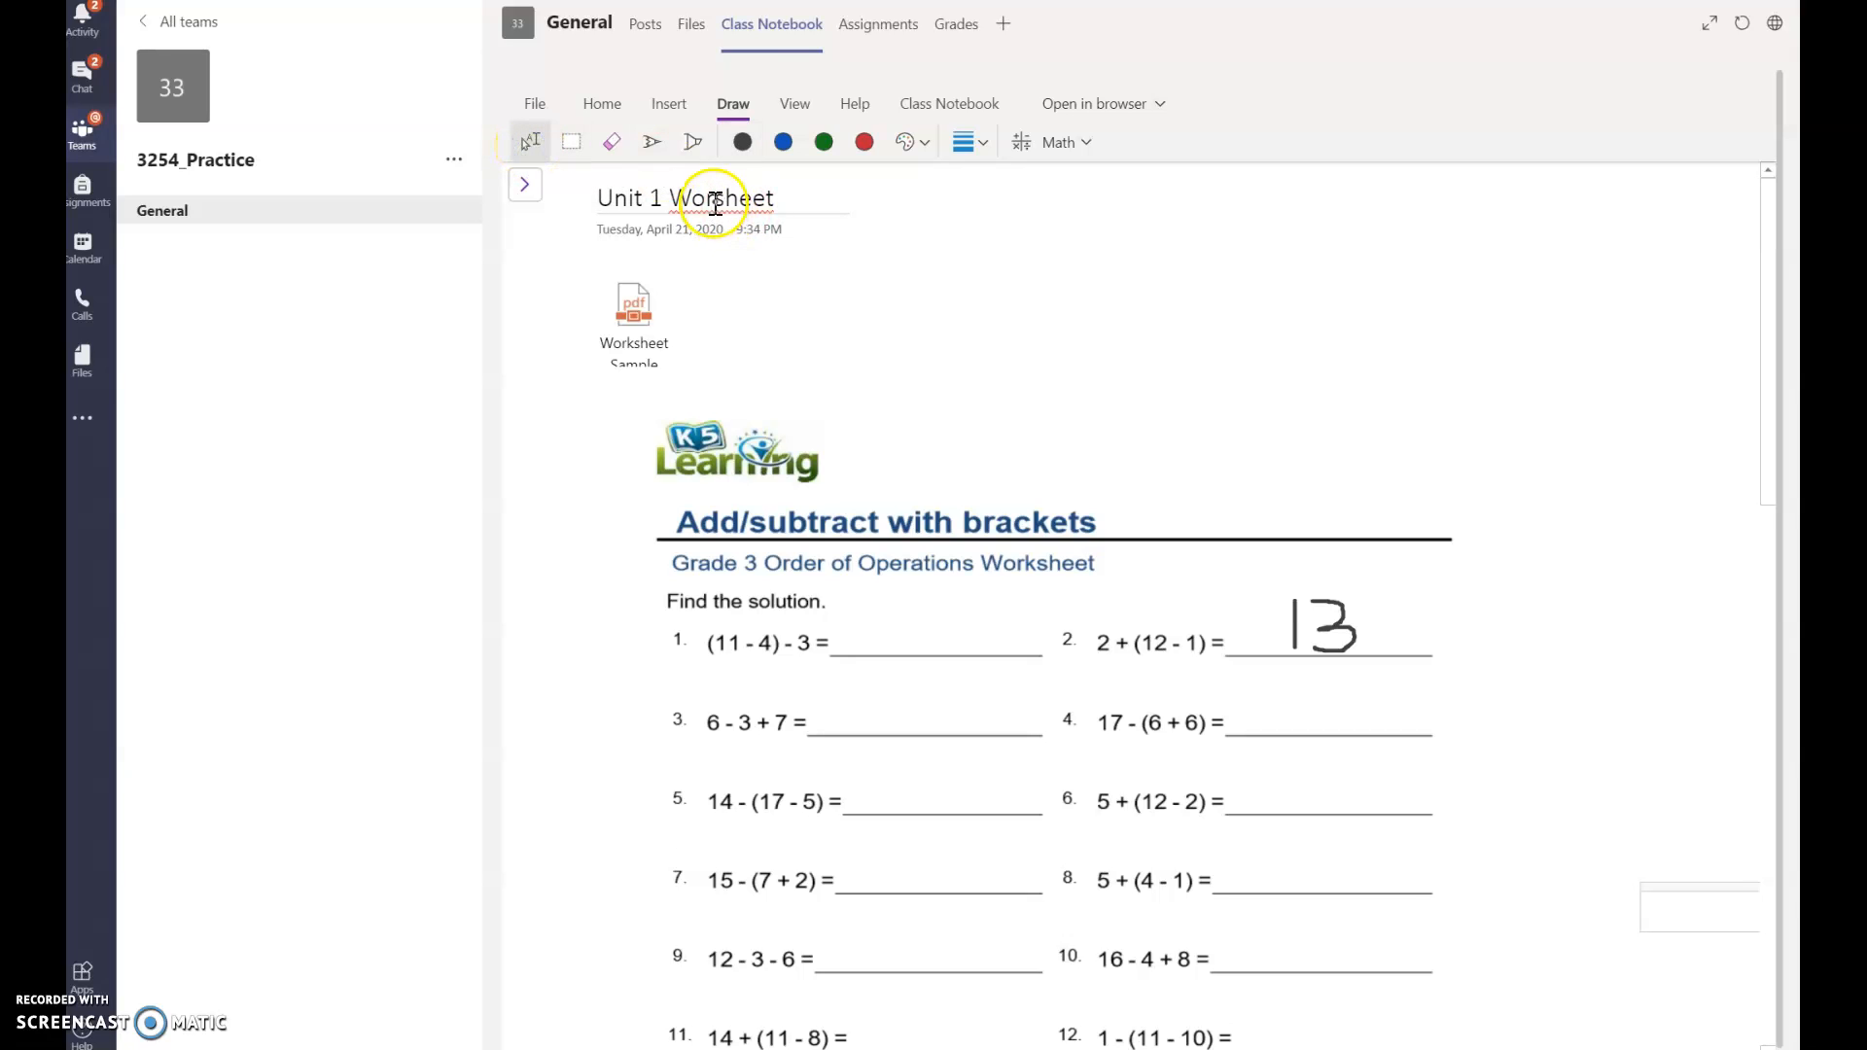
pyautogui.click(714, 200)
pyautogui.write('k')
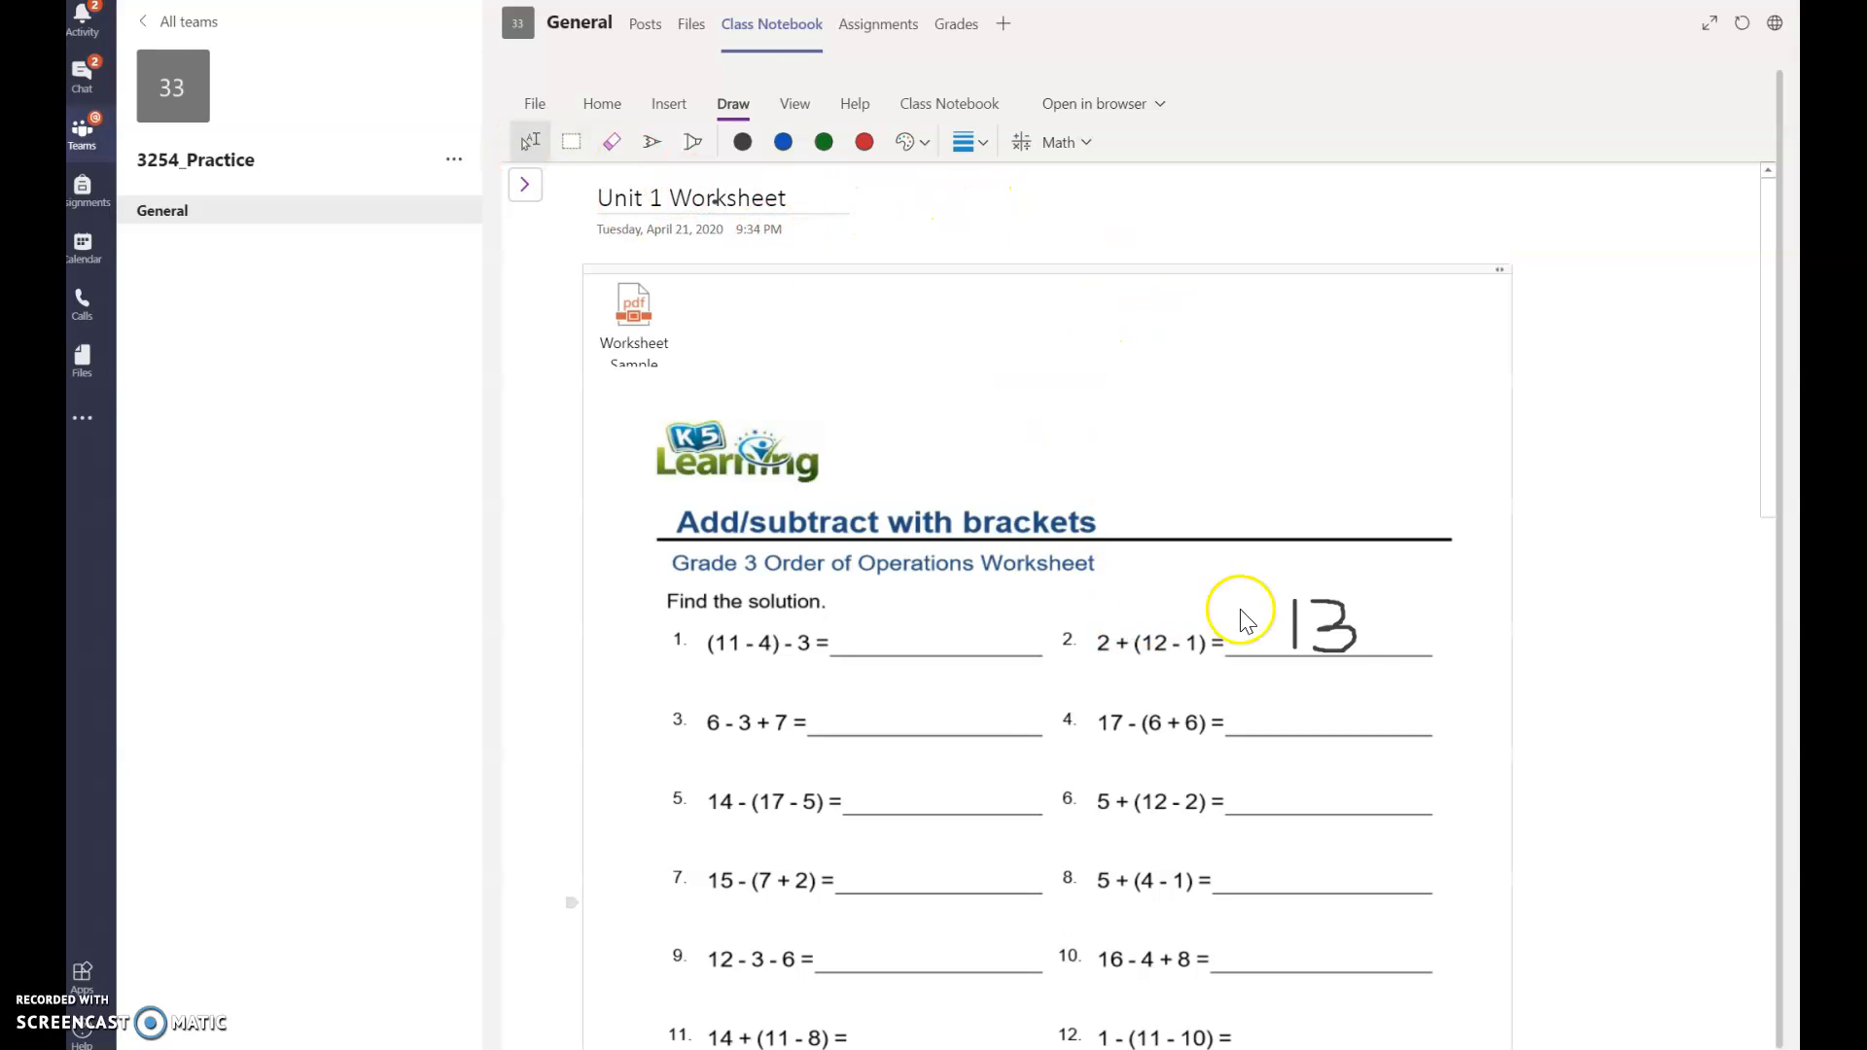
# Step: Select the worksheet printout and scroll further down the page
pyautogui.click(1359, 639)
pyautogui.scroll(-3, 1352, 637)
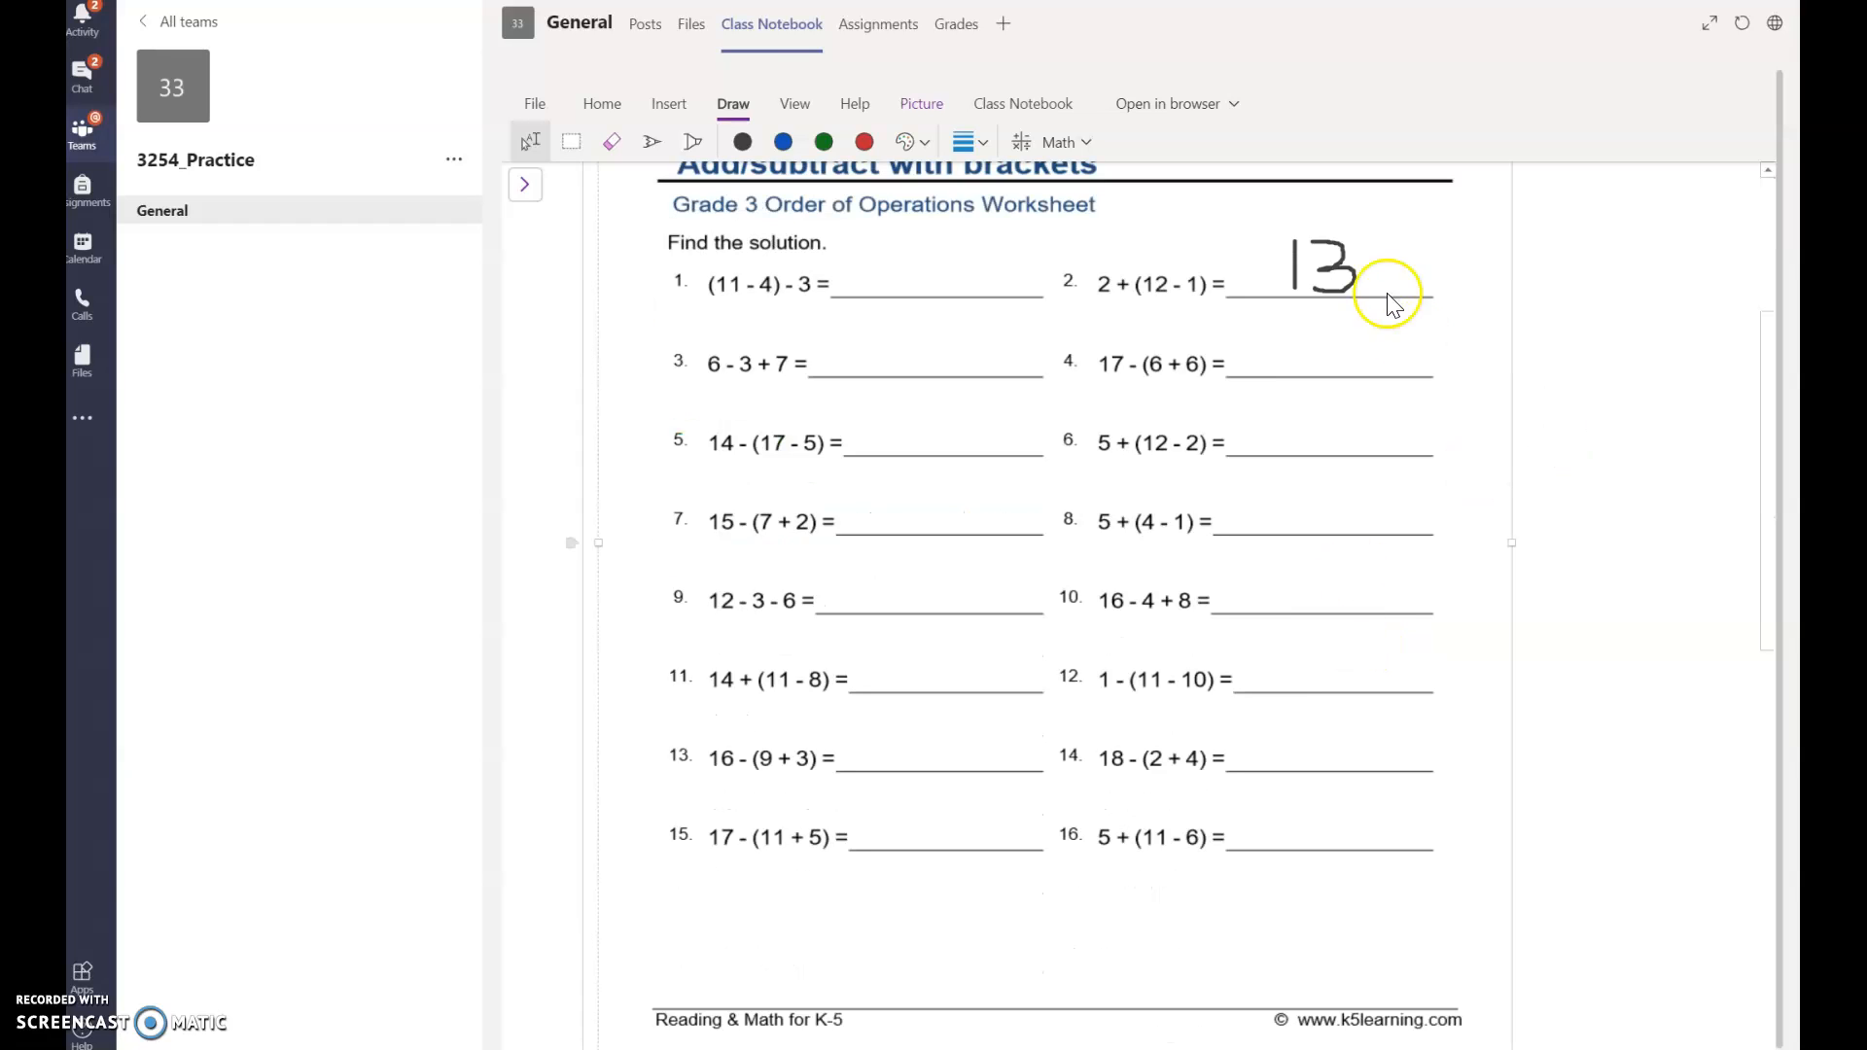
pyautogui.moveTo(1770, 527); pyautogui.dragTo(1764, 330)
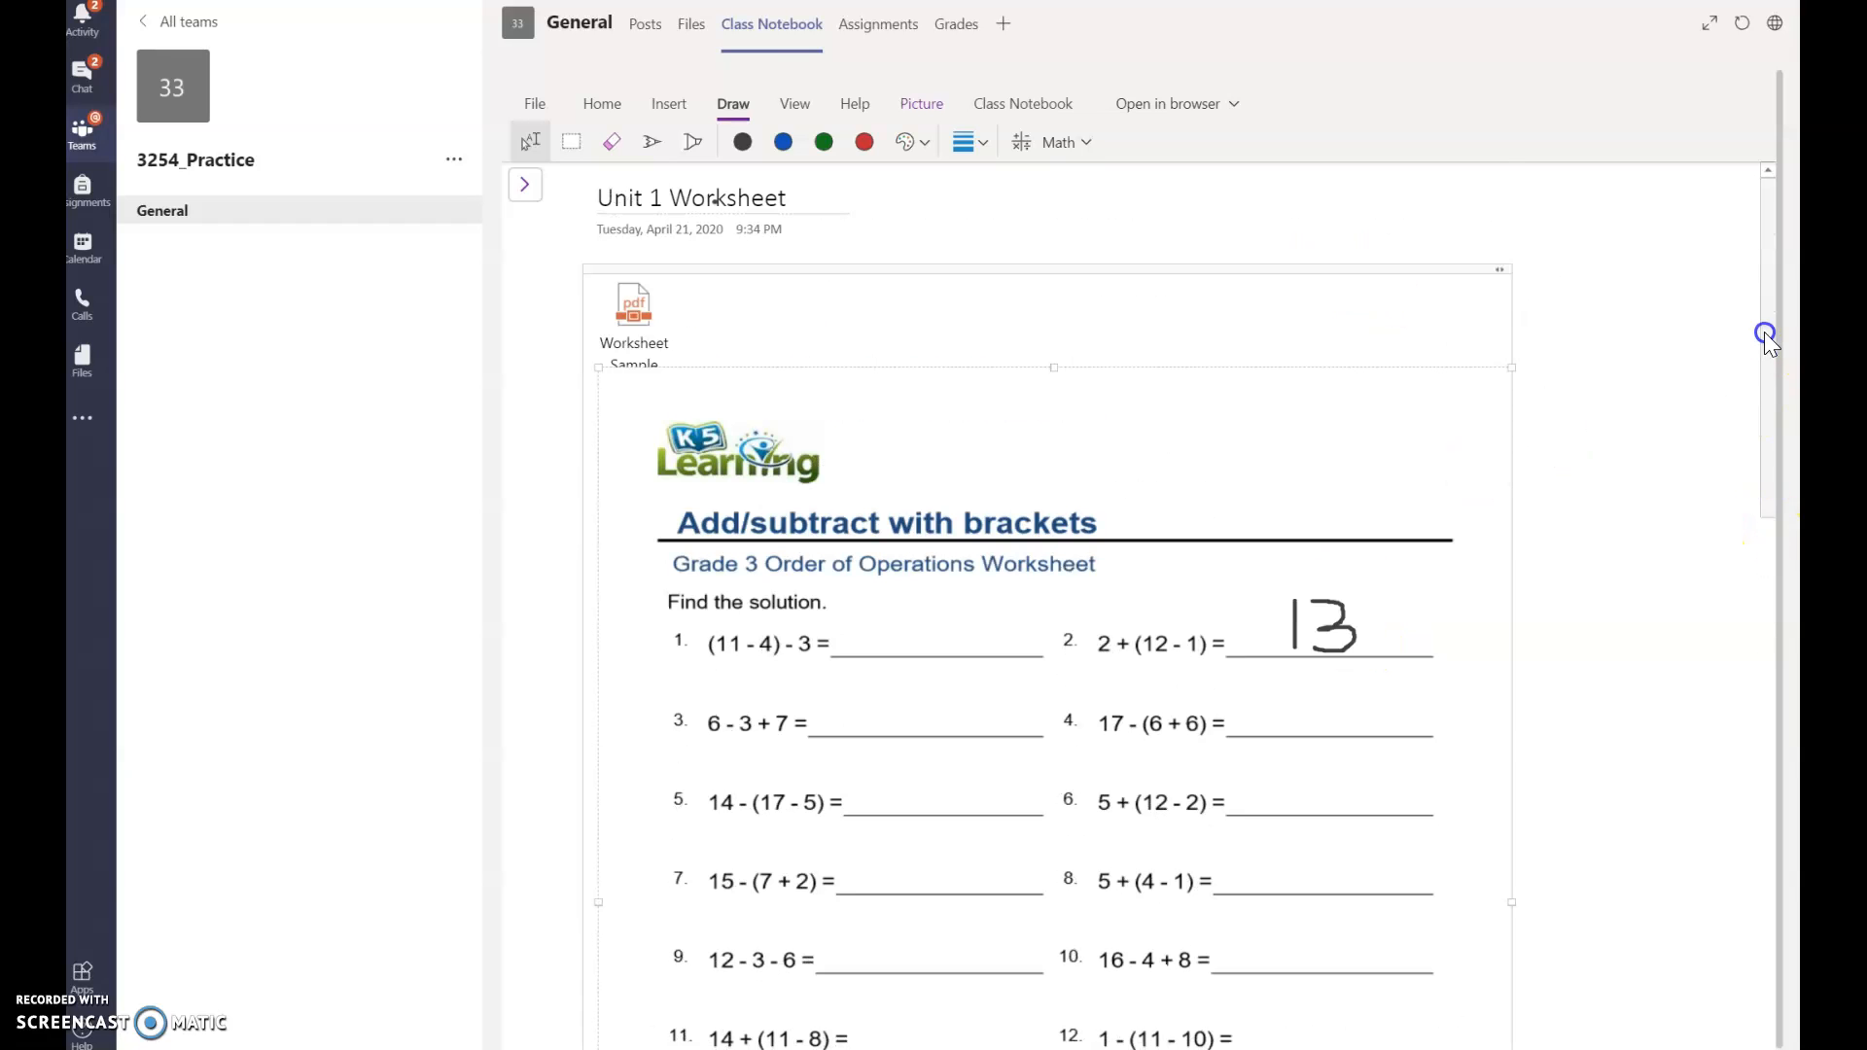
# Step: From the Class Notebook tools, review the Distribute Page options and choose Distribute Page
pyautogui.click(1042, 103)
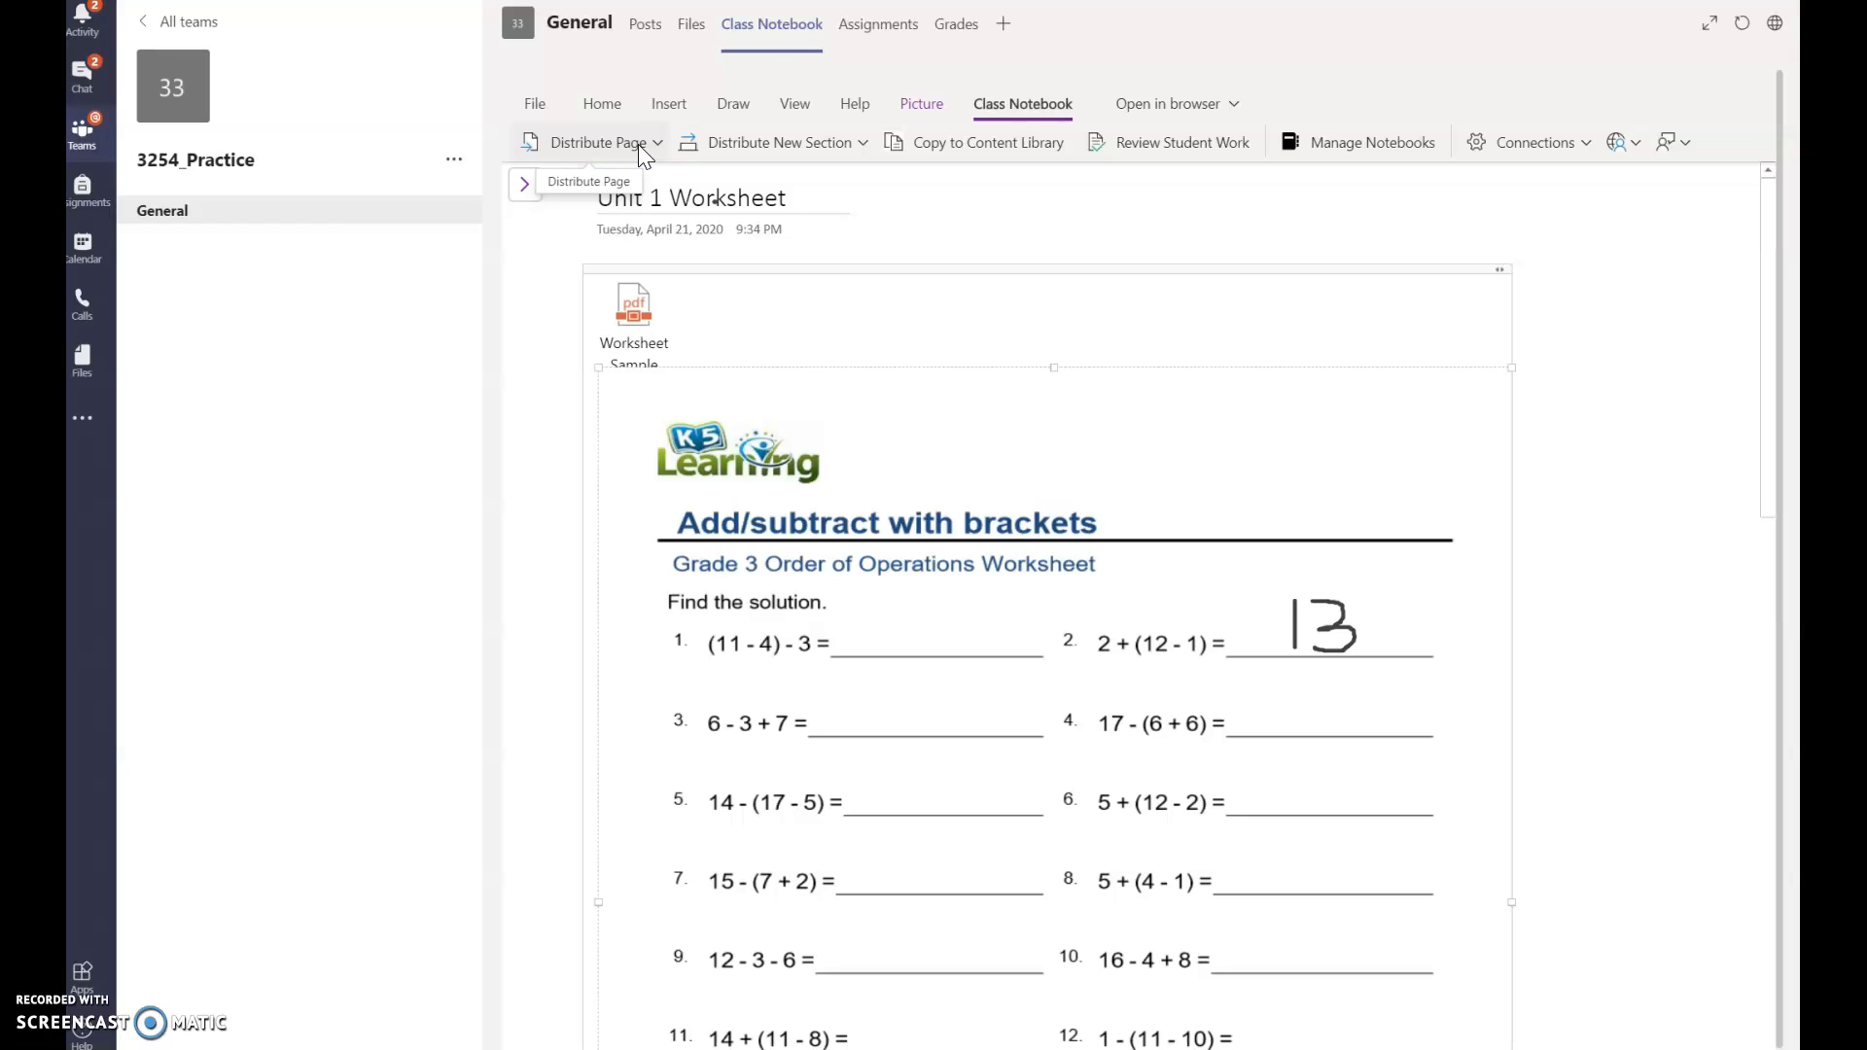
pyautogui.click(642, 148)
pyautogui.click(593, 140)
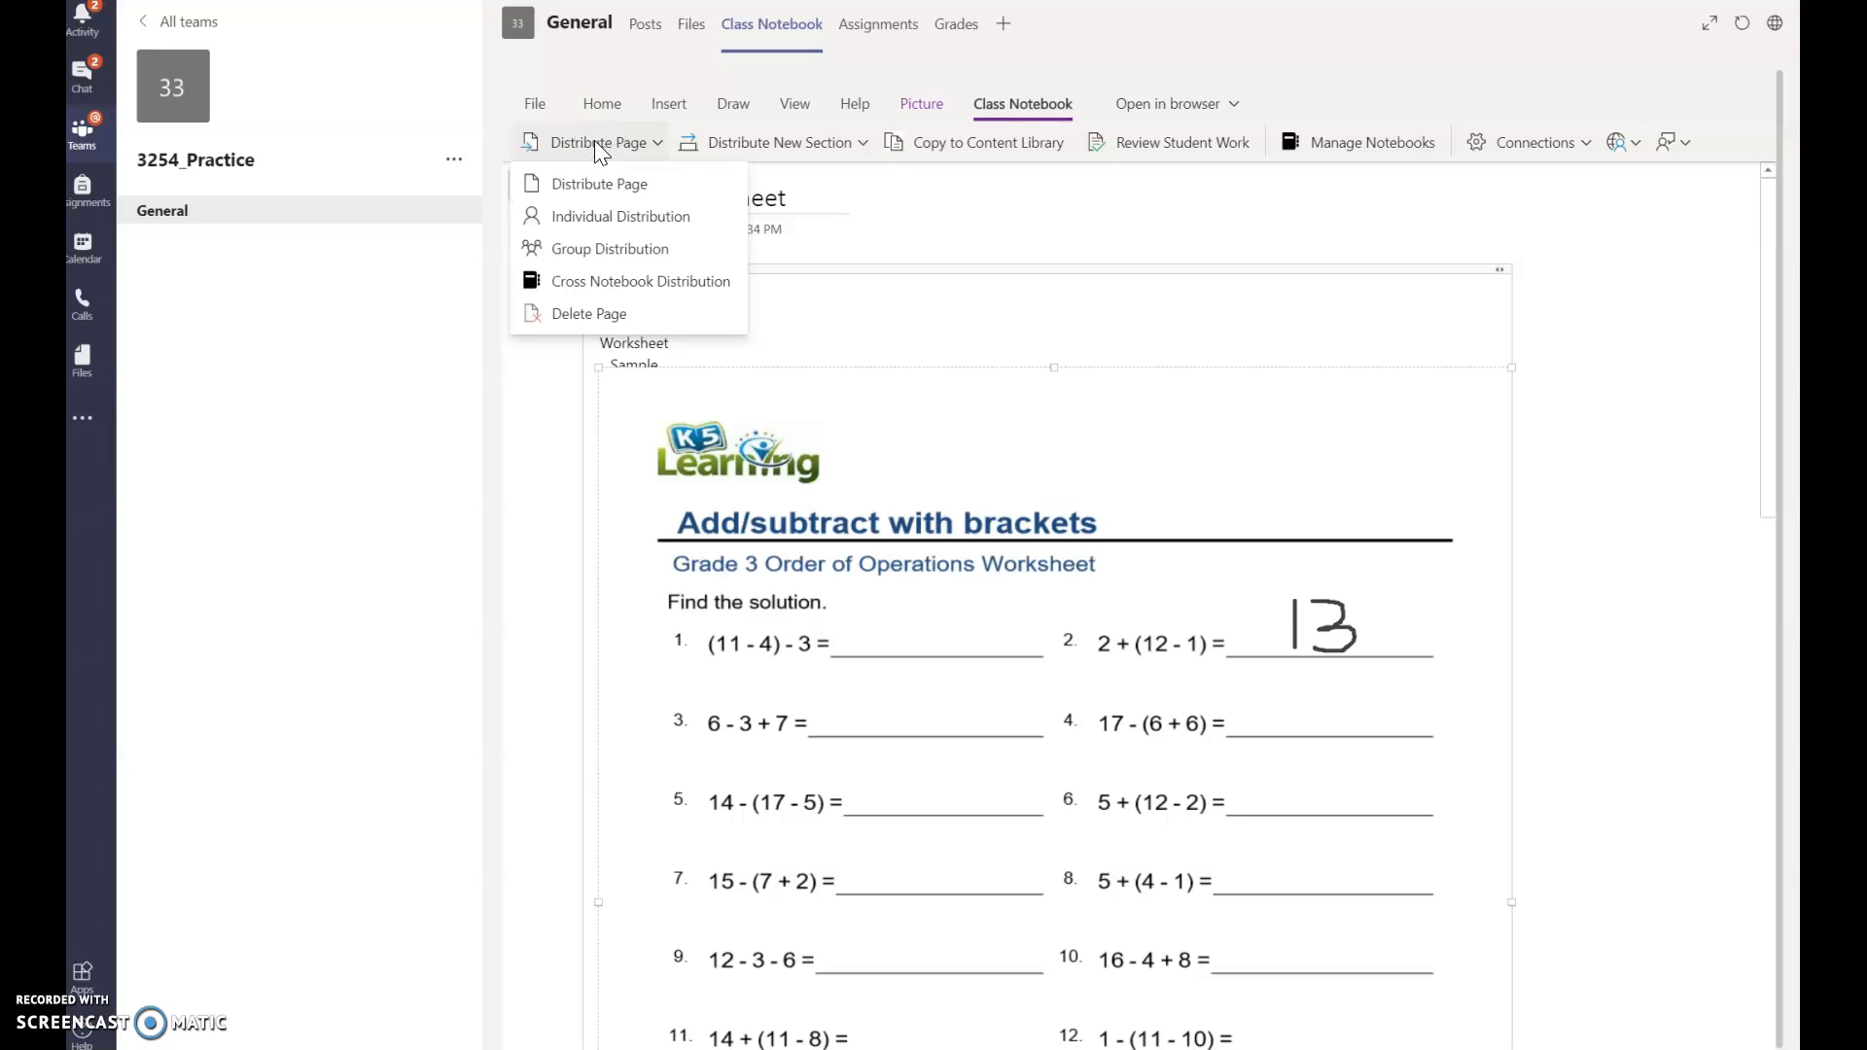
pyautogui.click(558, 222)
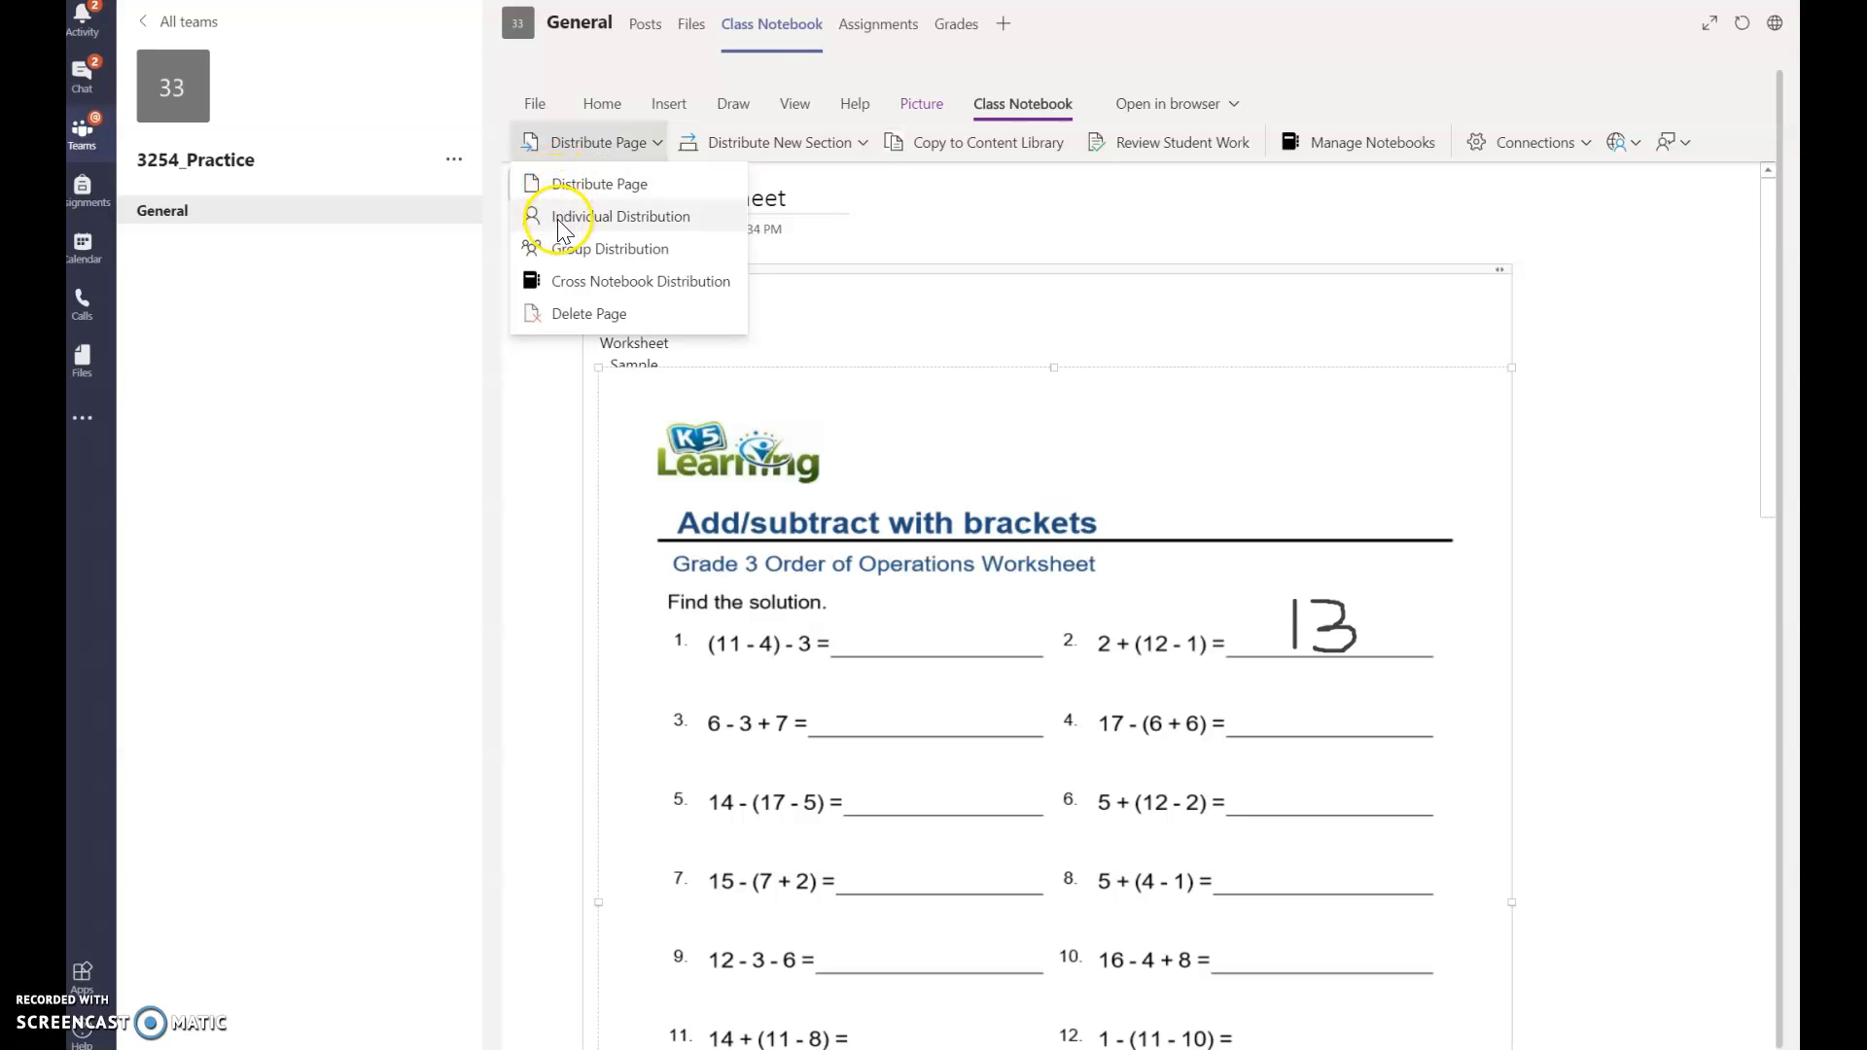
pyautogui.click(564, 258)
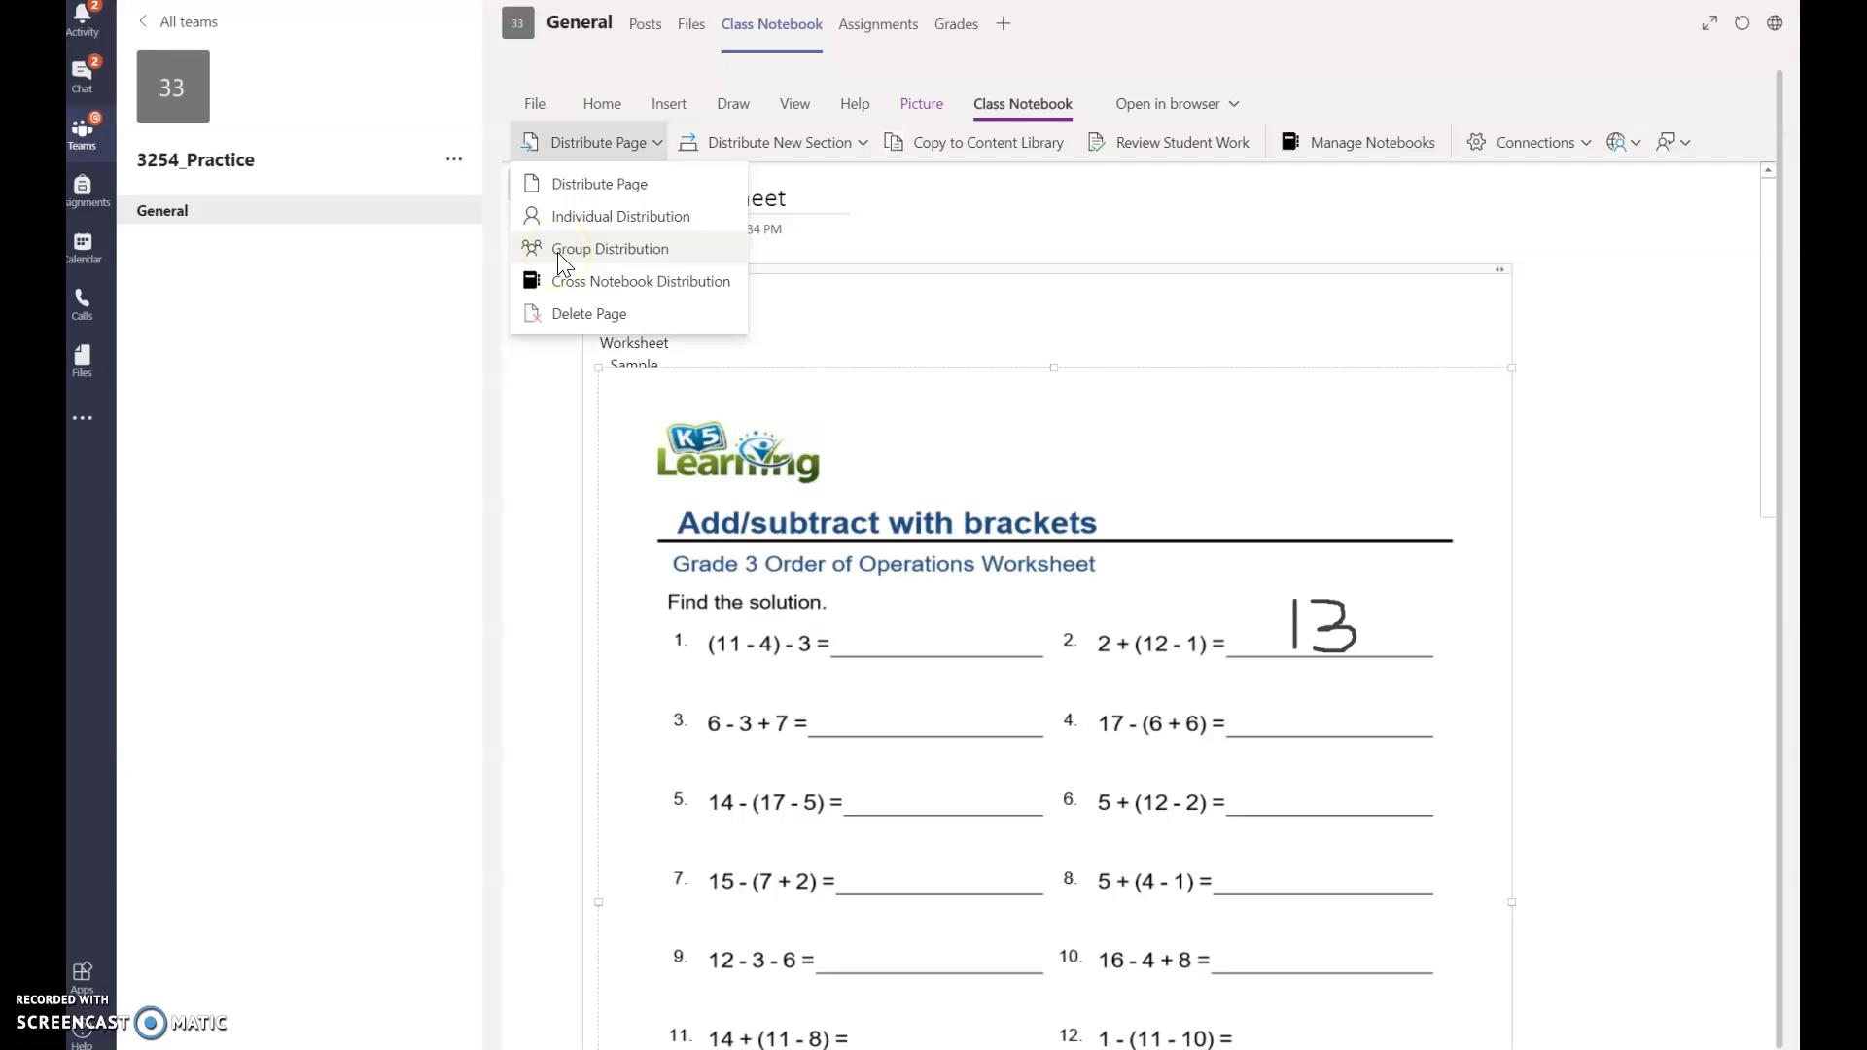
pyautogui.click(561, 284)
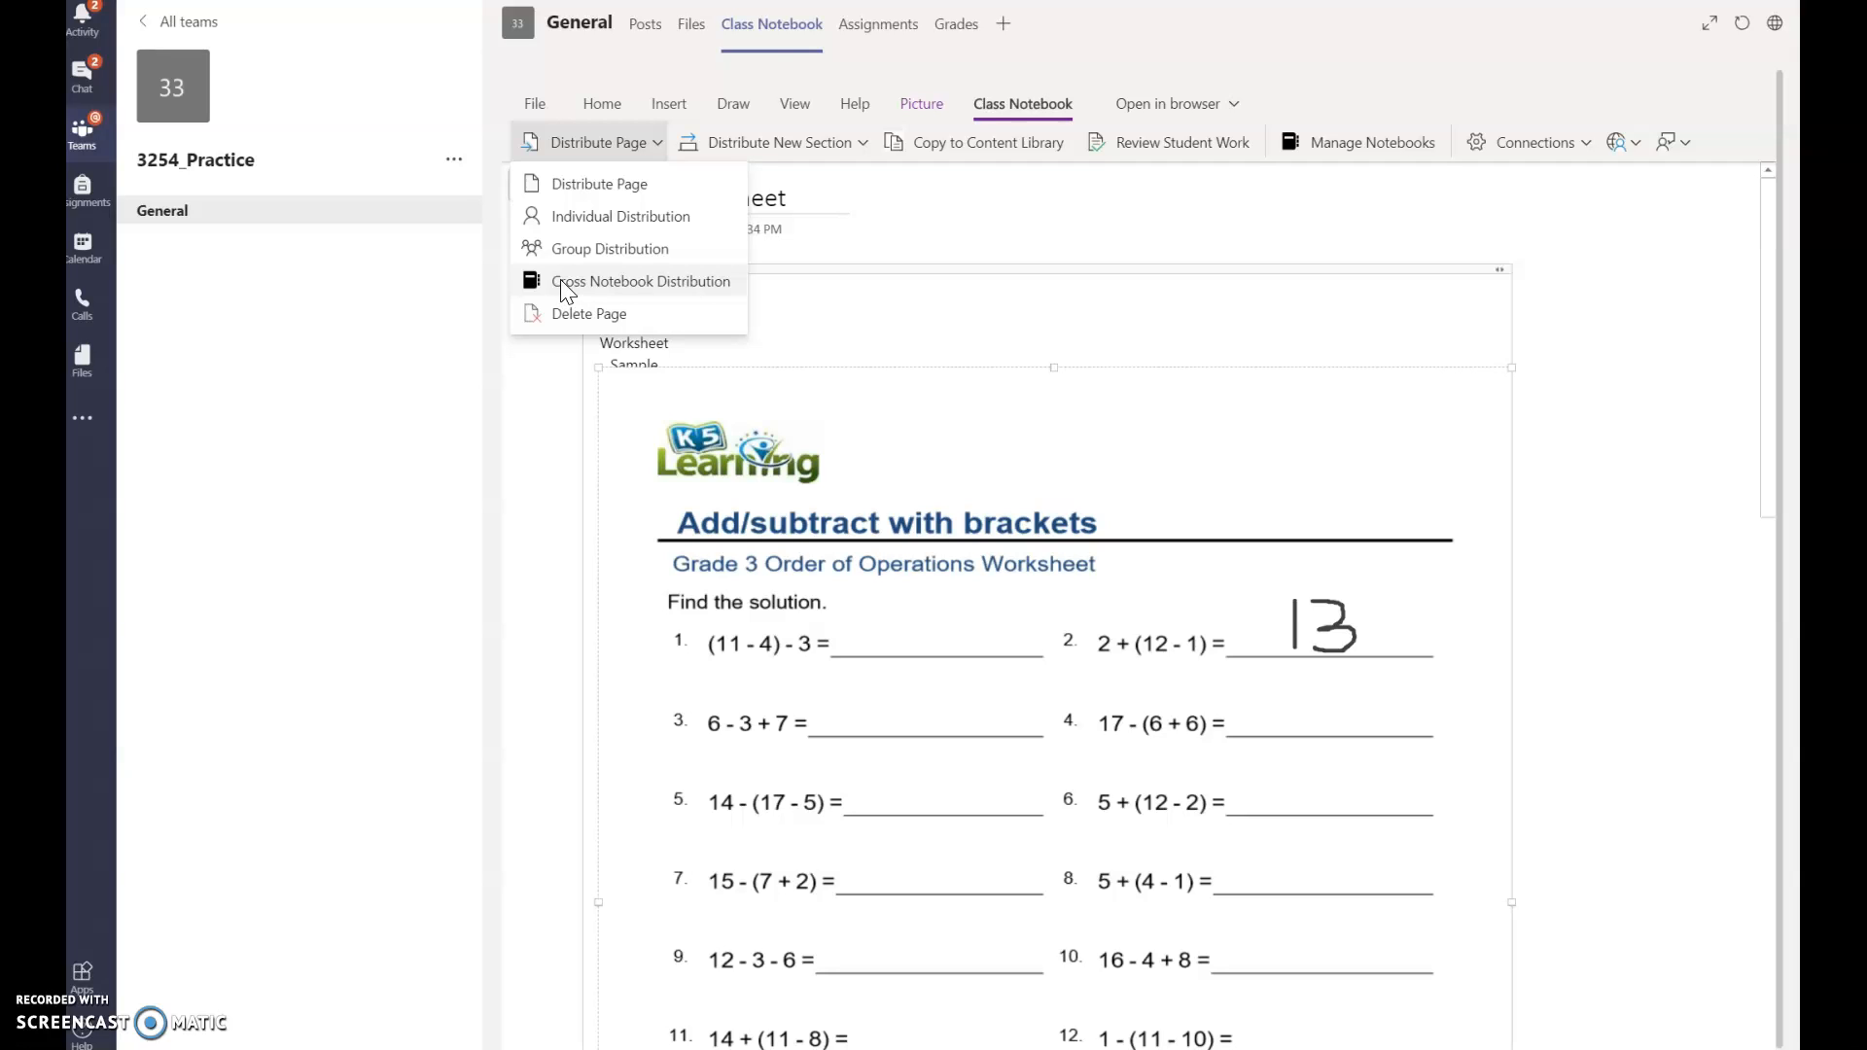
pyautogui.click(556, 197)
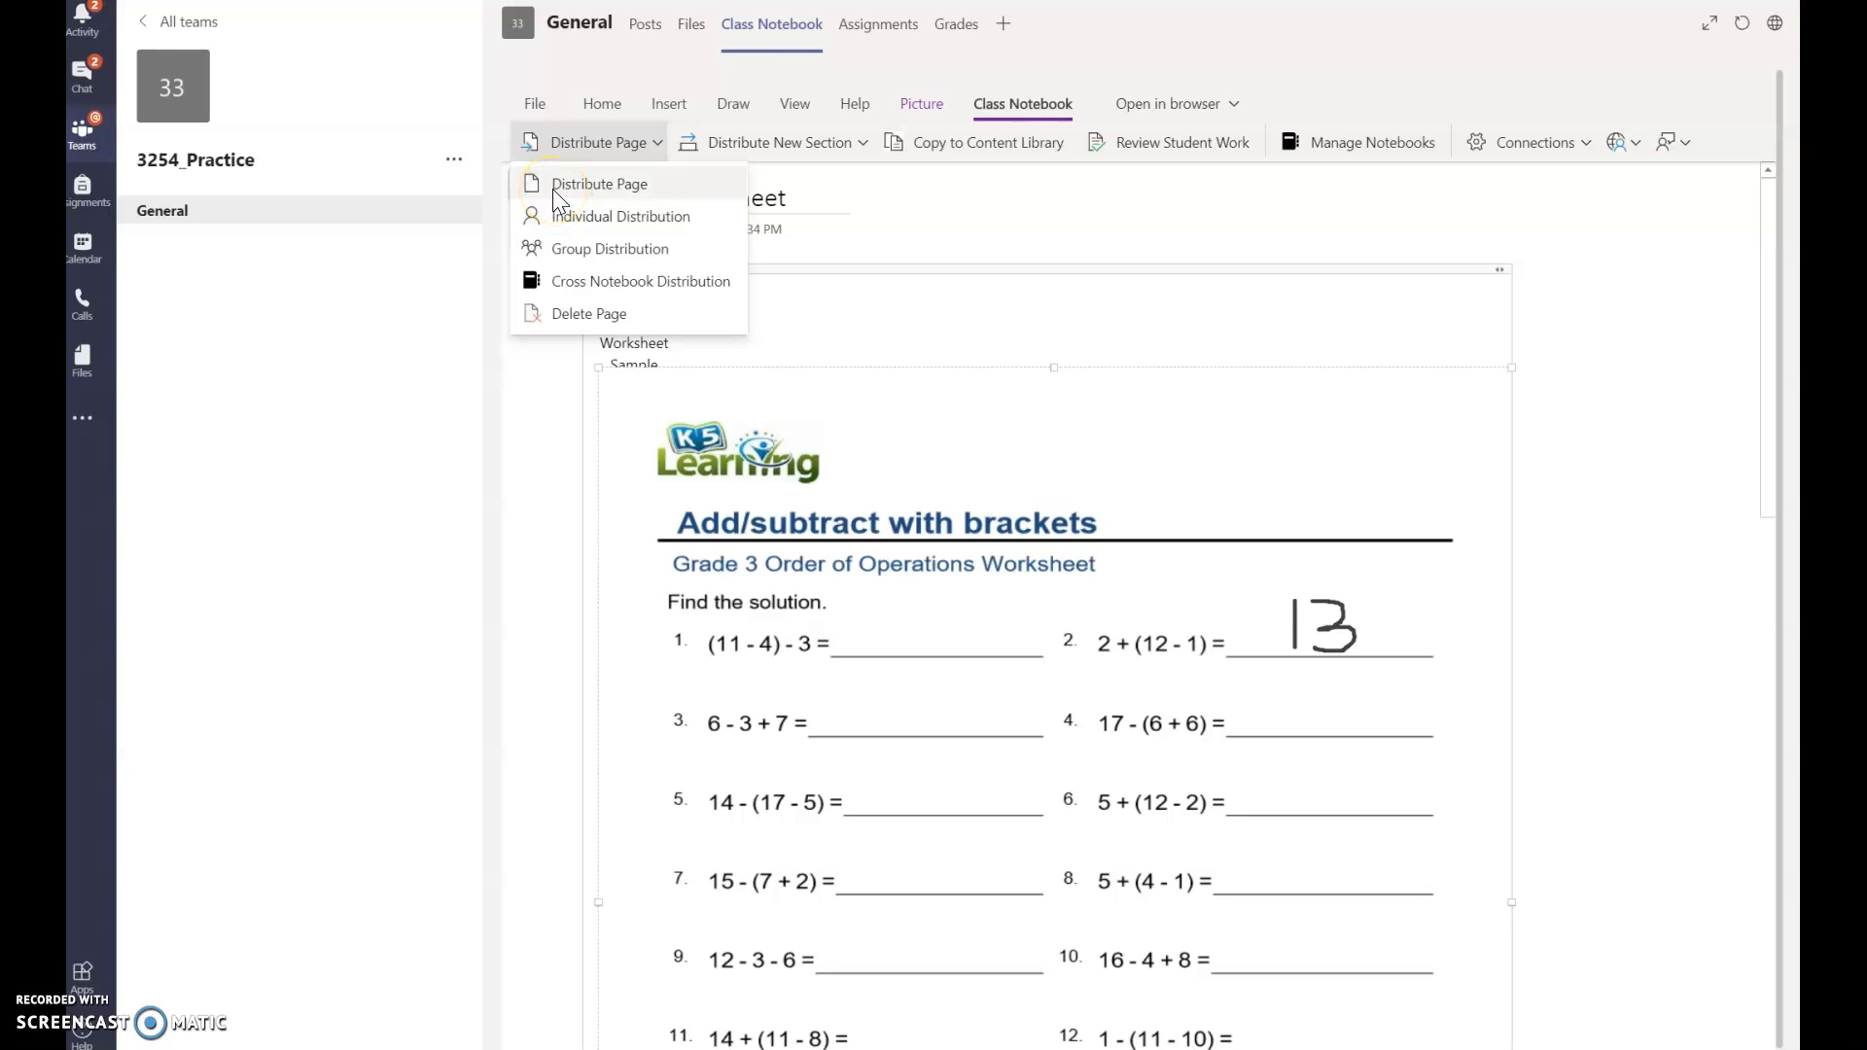
pyautogui.click(552, 188)
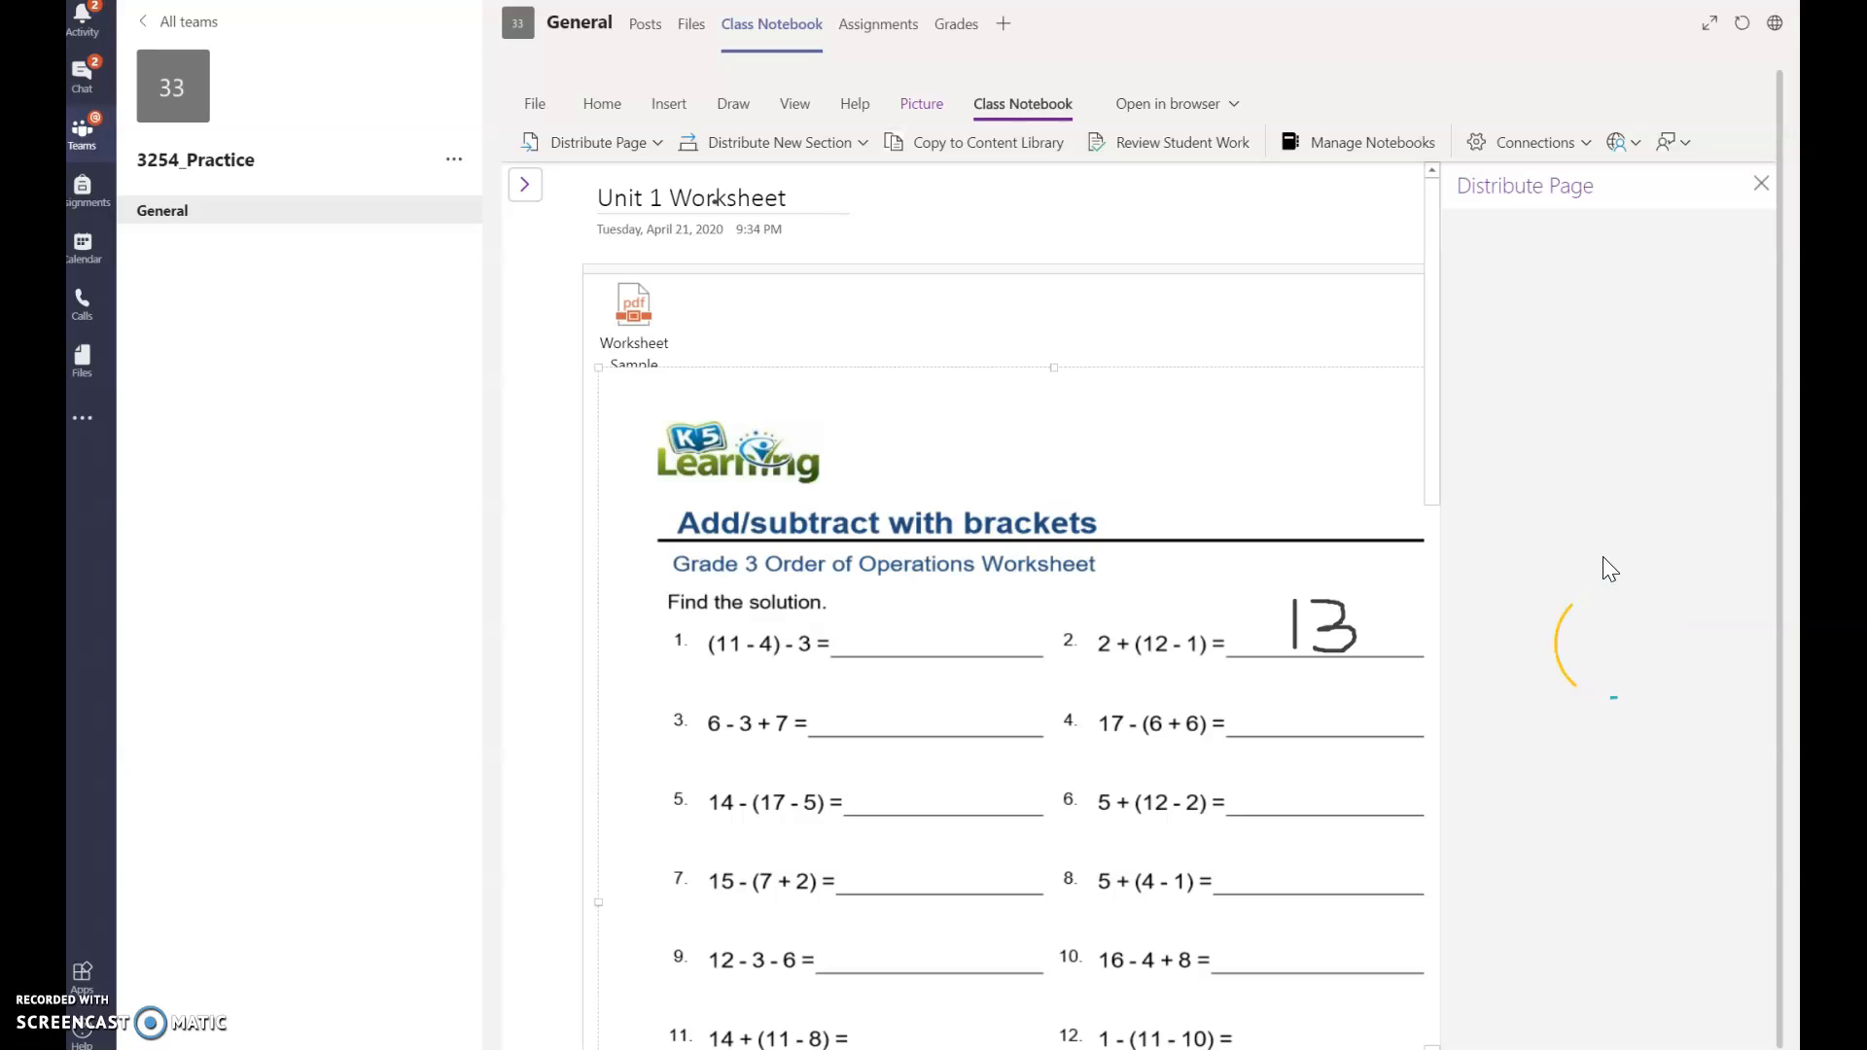
# Step: Distribute the page to every student's Unit 1 section, then close the pane with Done
pyautogui.click(1587, 497)
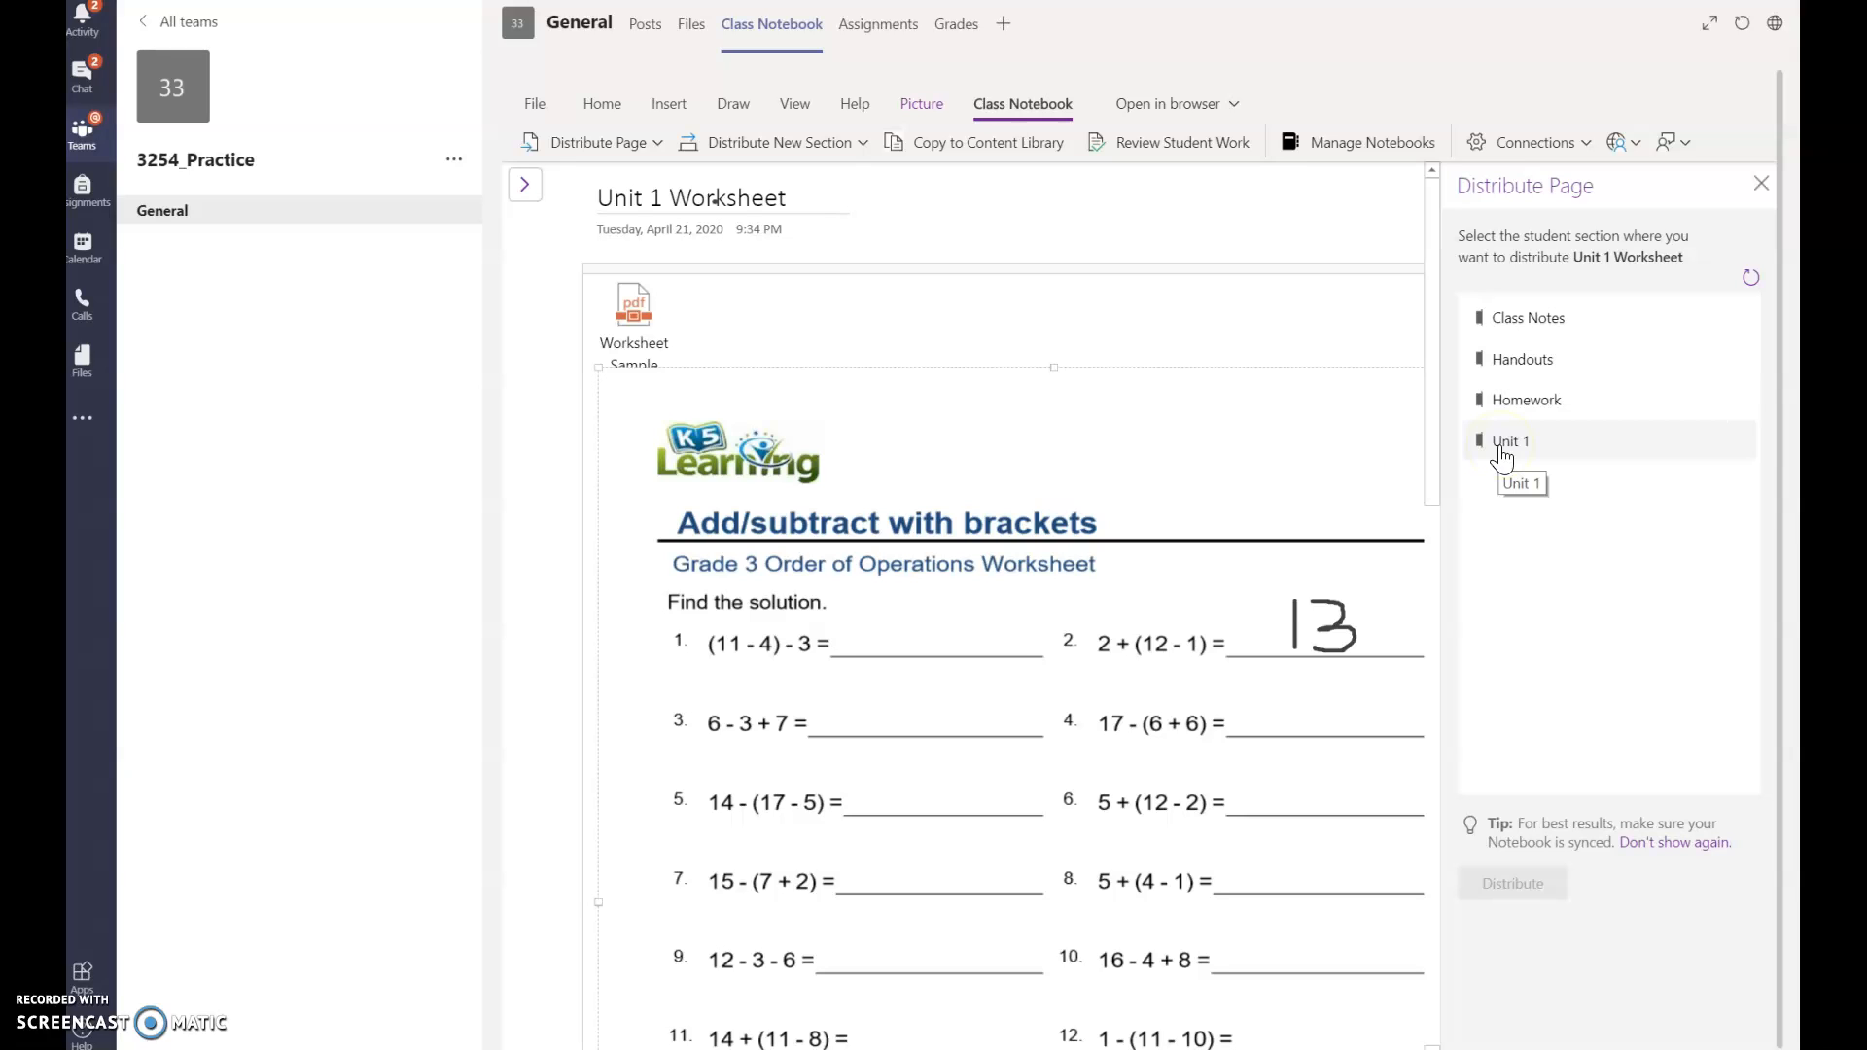
pyautogui.click(1552, 912)
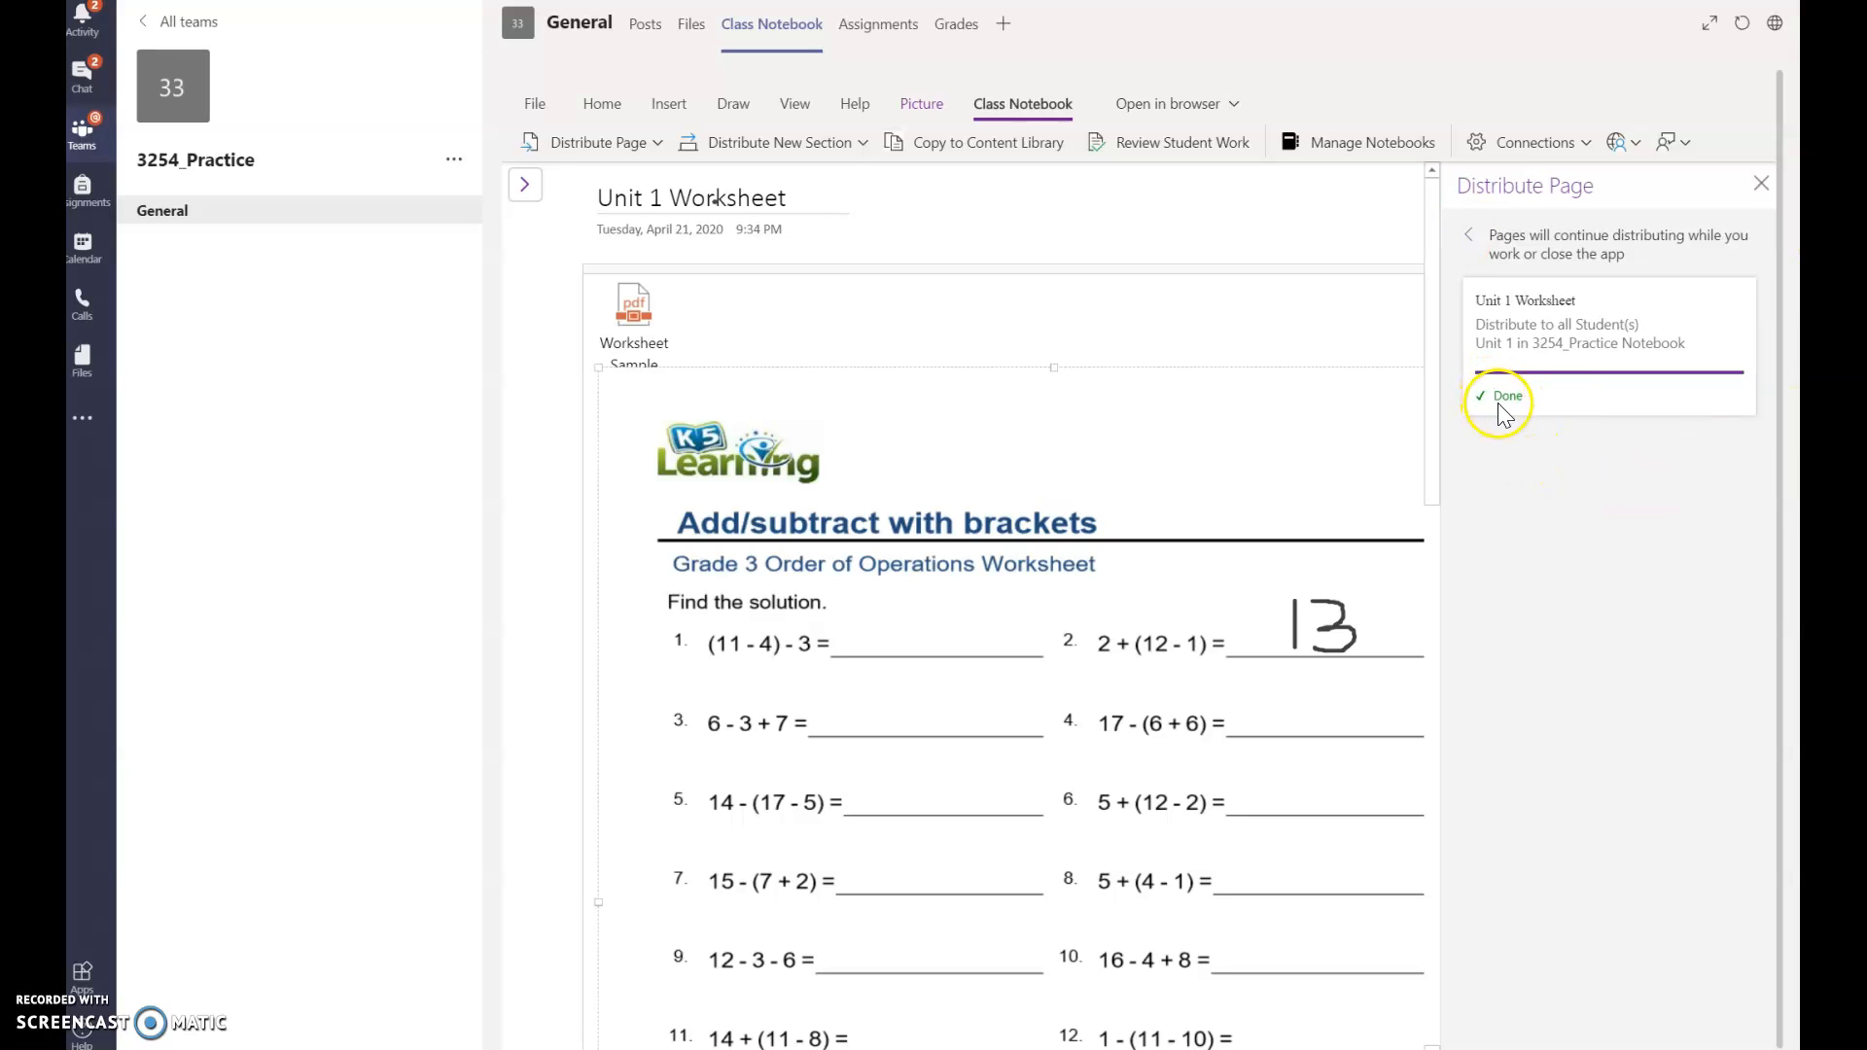
pyautogui.click(1761, 185)
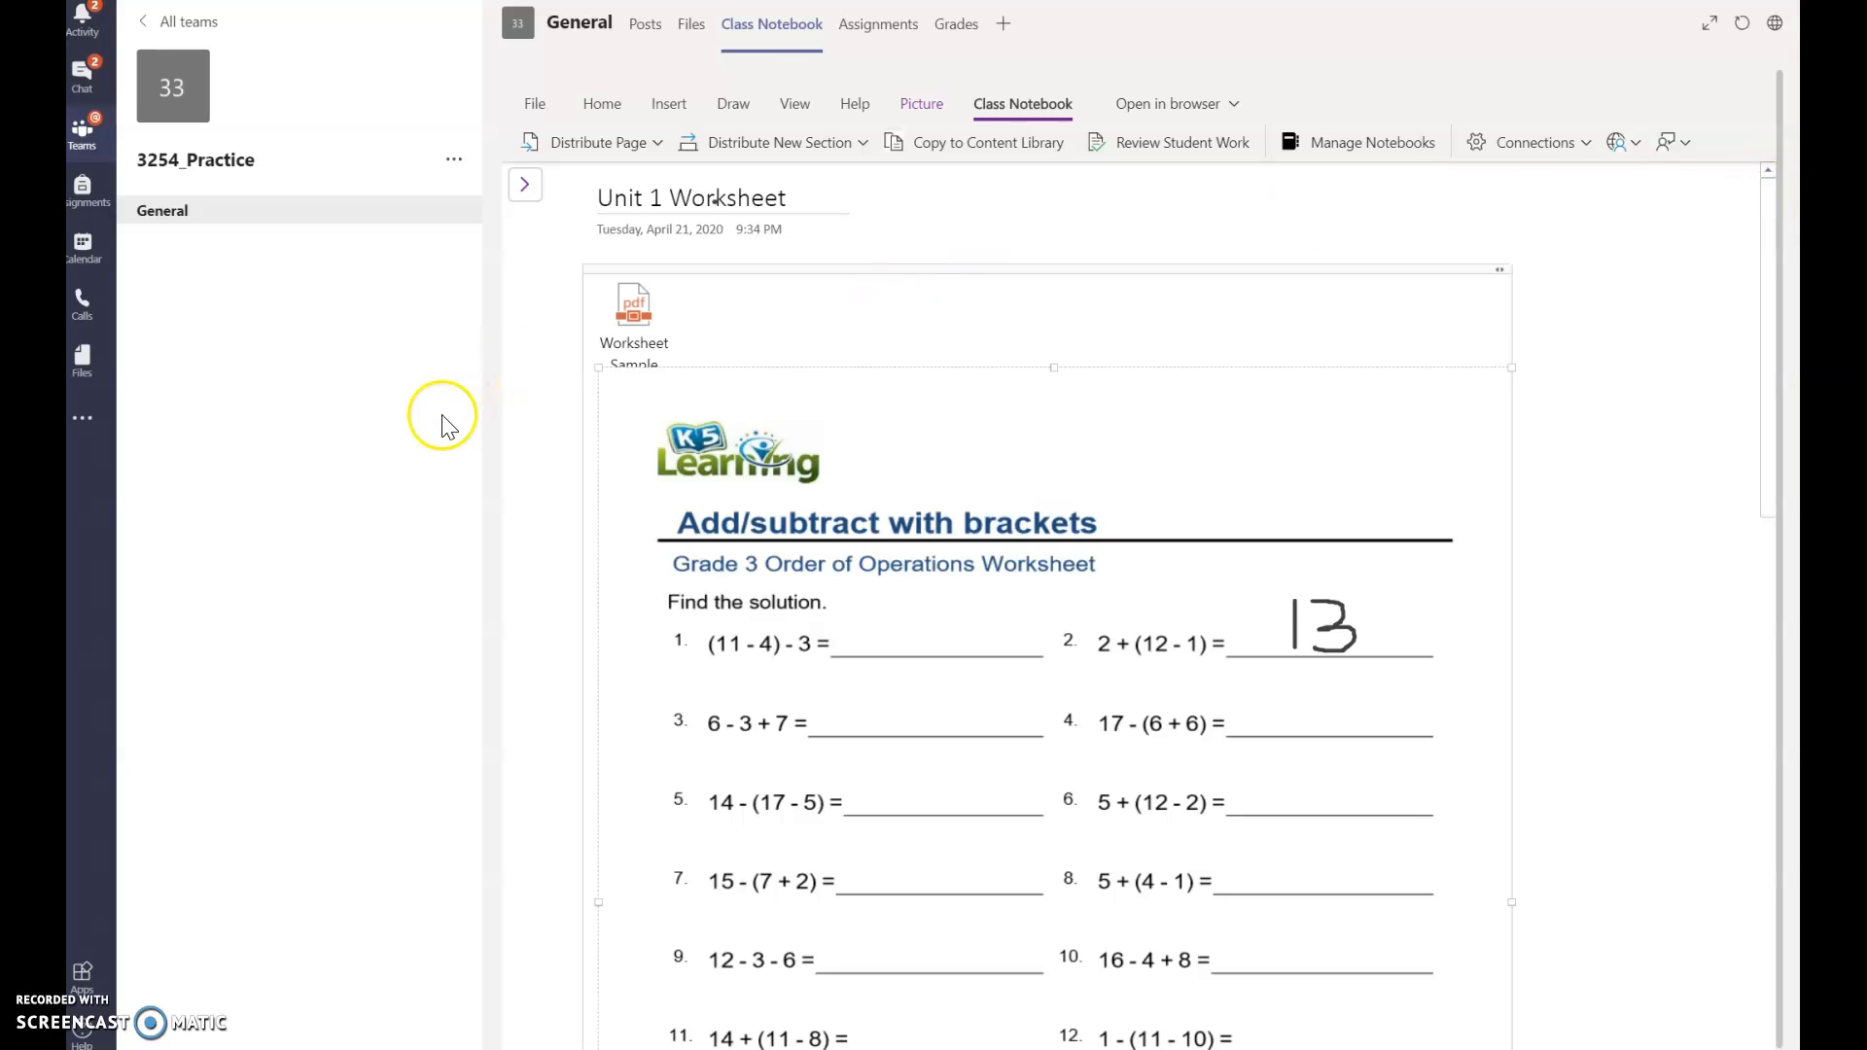